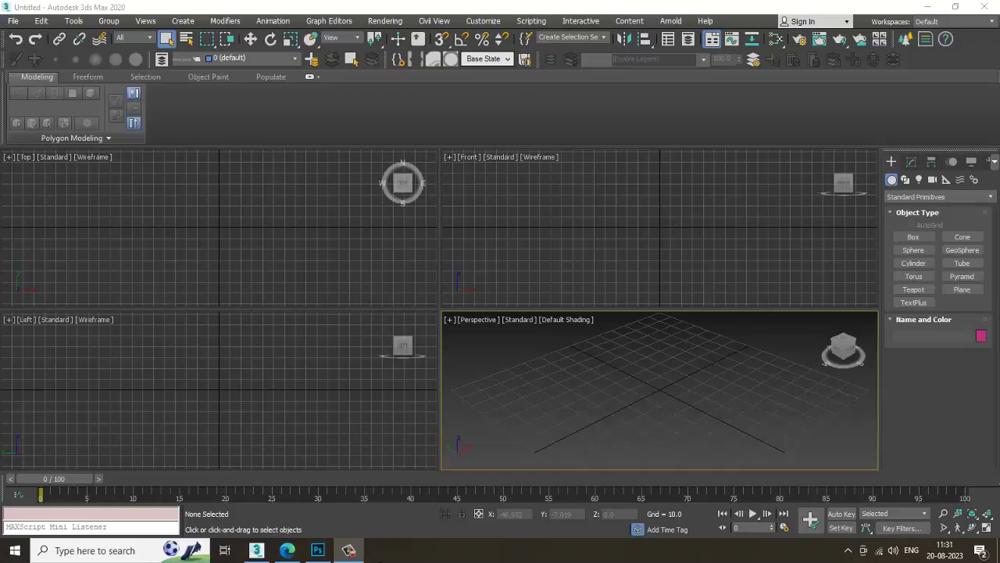
click(352, 552)
click(352, 550)
click(534, 284)
click(320, 257)
click(328, 383)
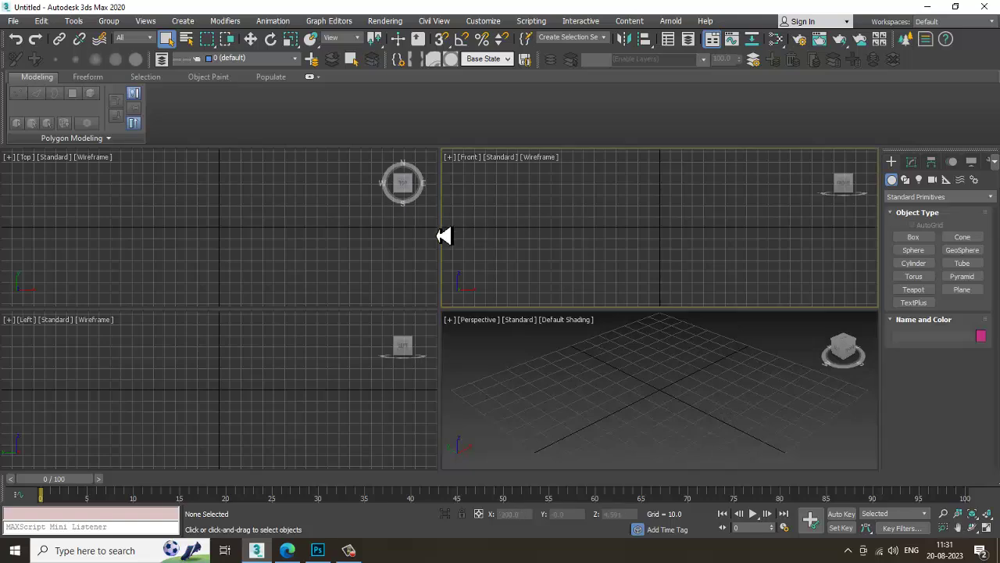
Switch to Photoshop with the car blueprint and dock the floating Layers panel
click(322, 551)
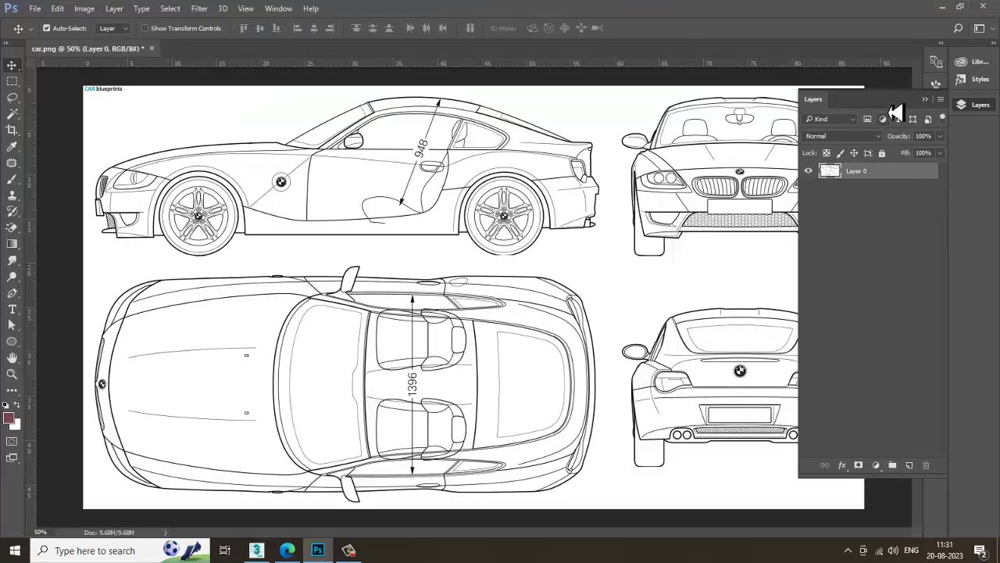
drag(908, 104, 991, 102)
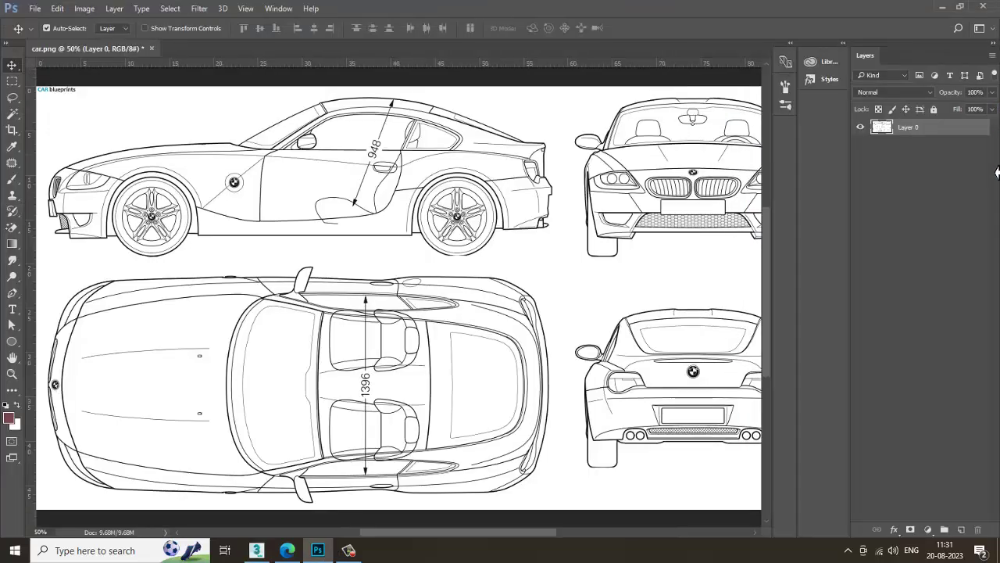
Place horizontal guides at the side view's wheel bottoms and roof top, and vertical guides at the car's front and rear ends
alt+scroll(590, 196, down, 1)
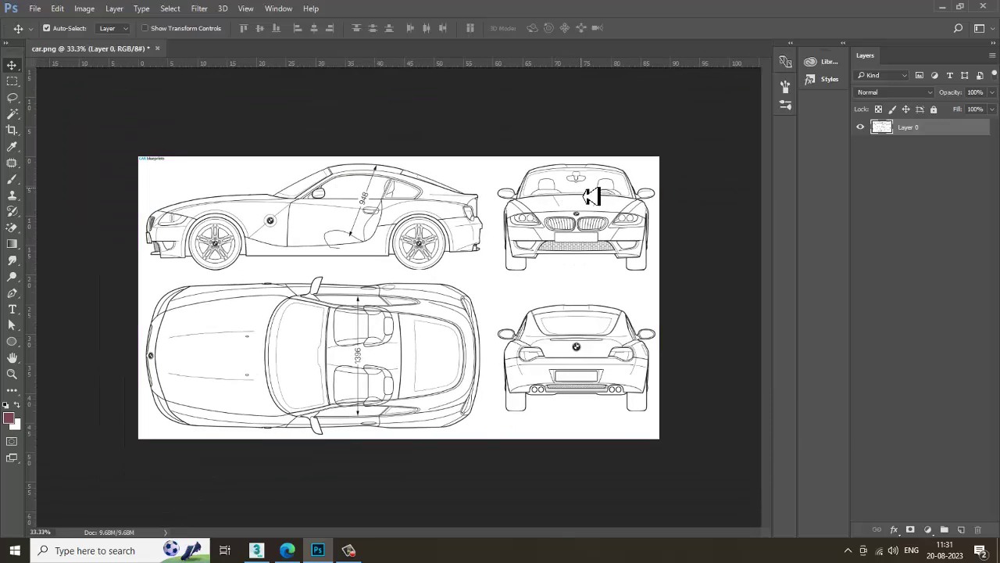
drag(480, 78, 562, 279)
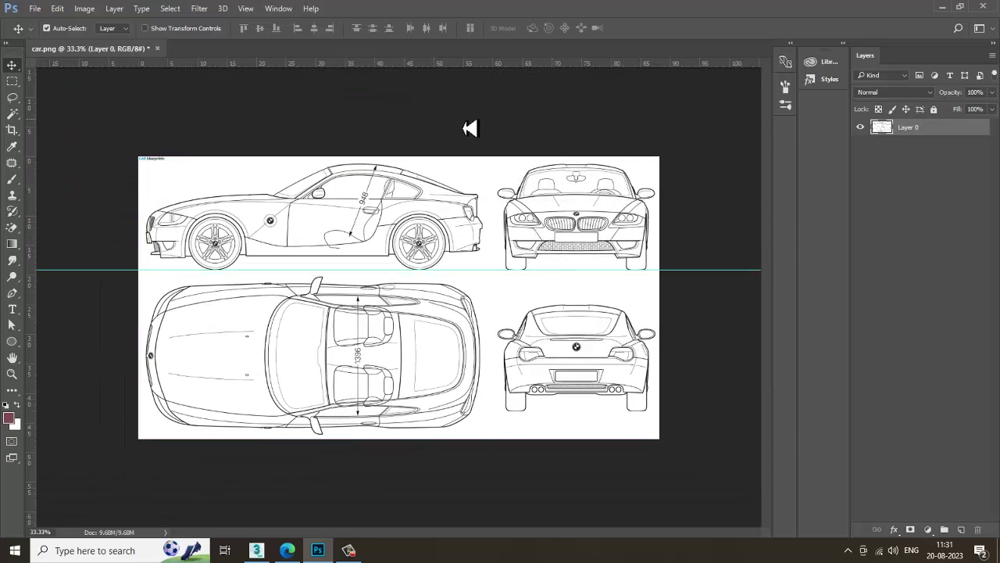
drag(504, 64, 541, 164)
drag(35, 312, 148, 341)
drag(37, 340, 489, 401)
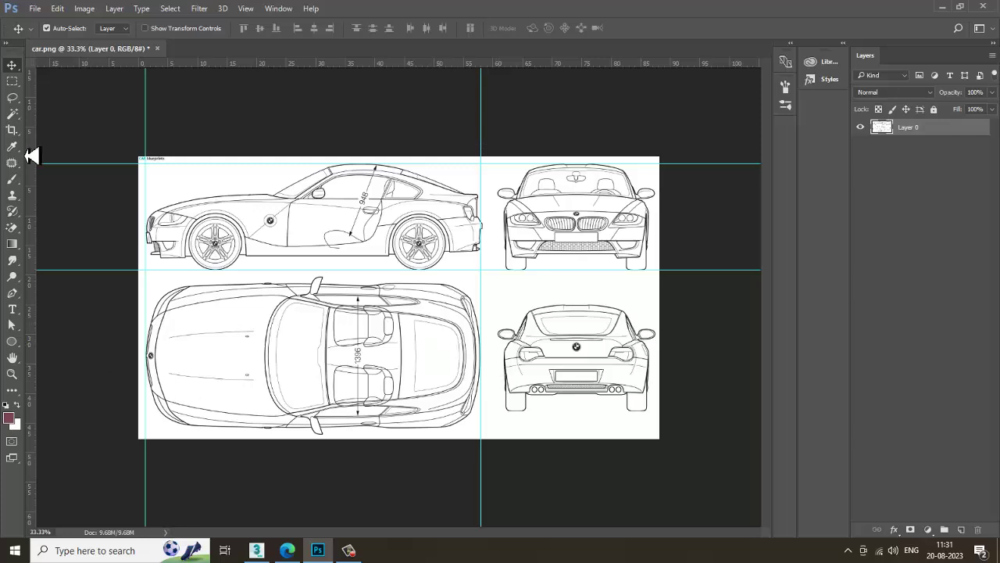
Activate the Rectangular Marquee tool and check the document's image size without changing it
click(12, 80)
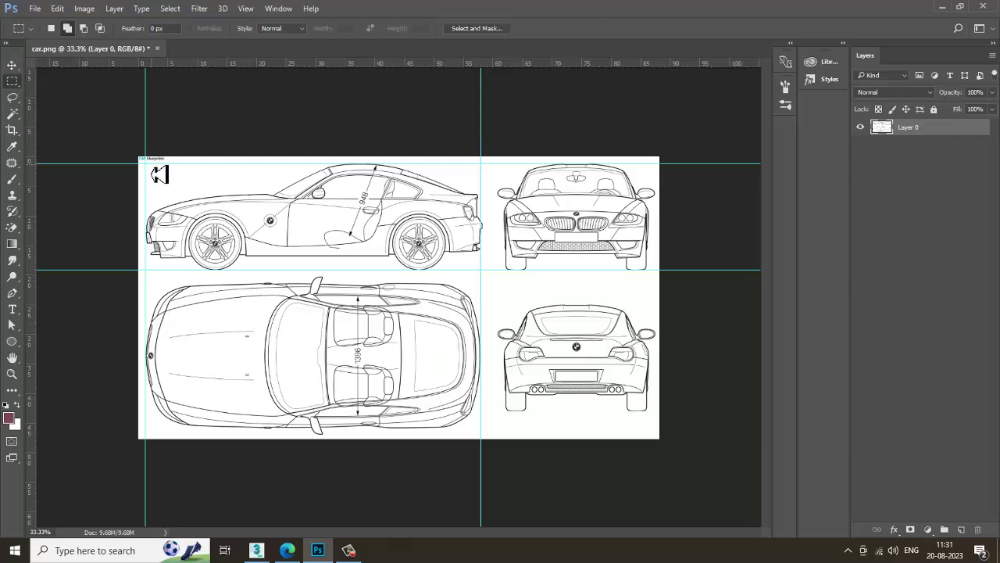
click(83, 11)
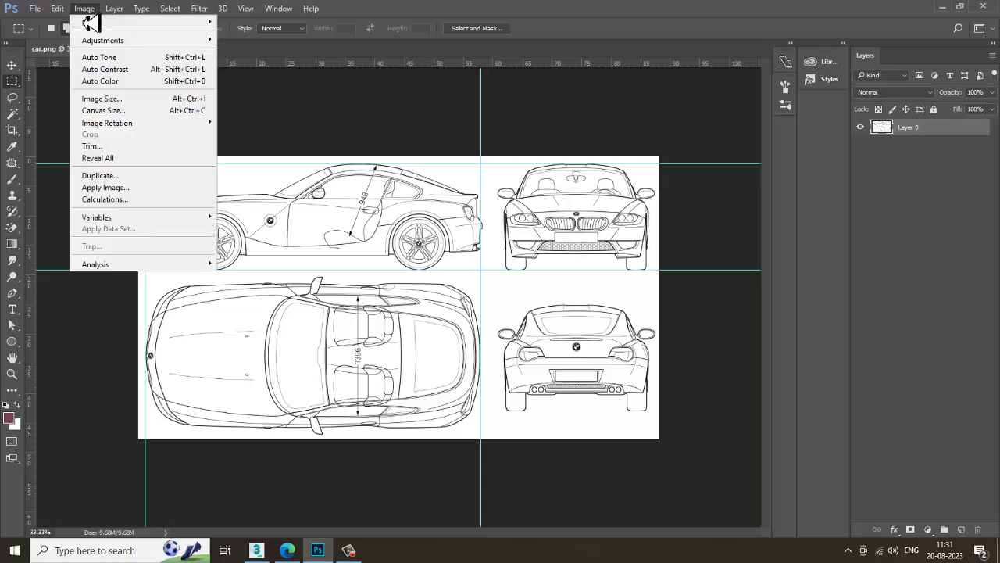
click(169, 101)
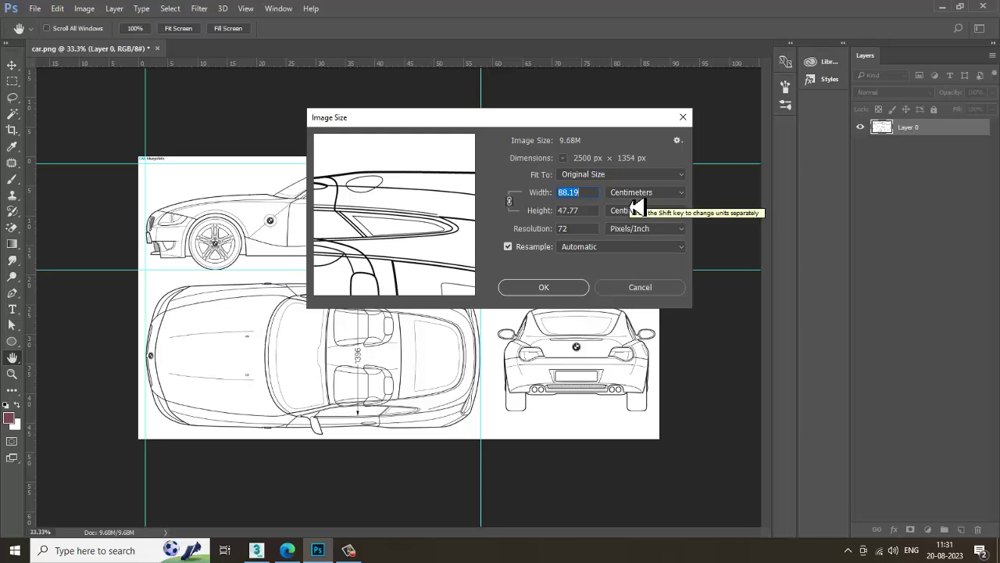
click(685, 118)
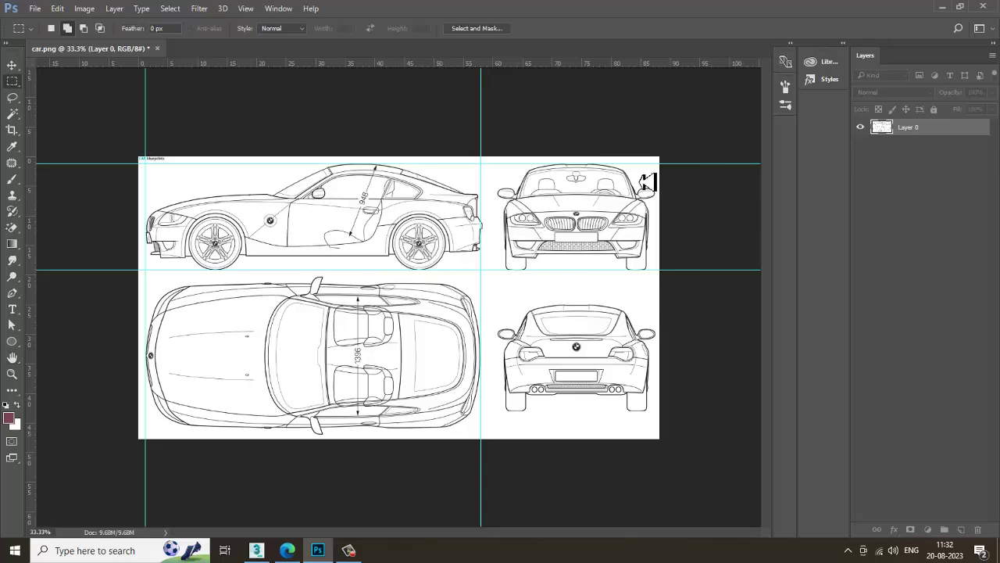
Select the side view within the guides and cut it onto its own layer
drag(146, 164, 483, 272)
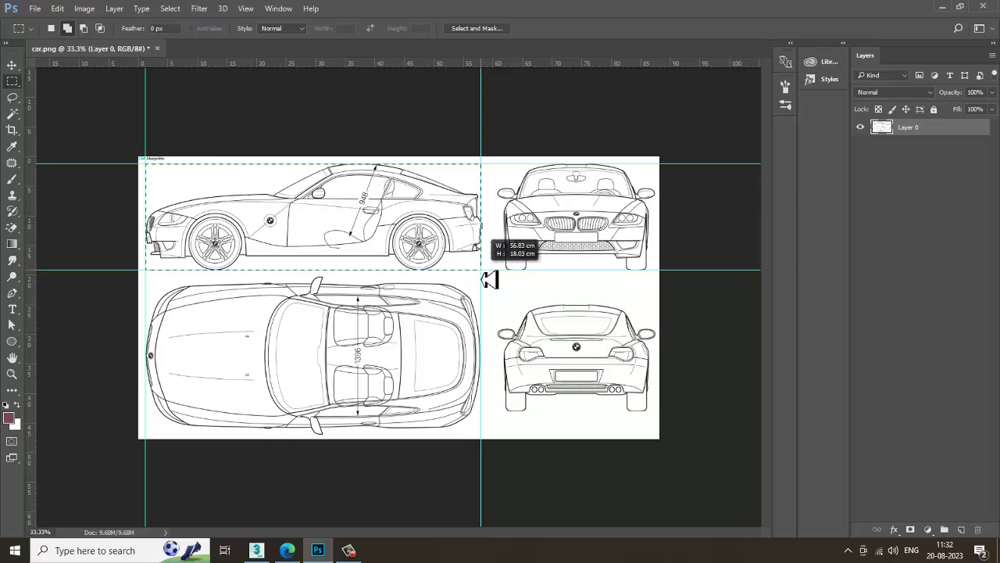
right_click(339, 242)
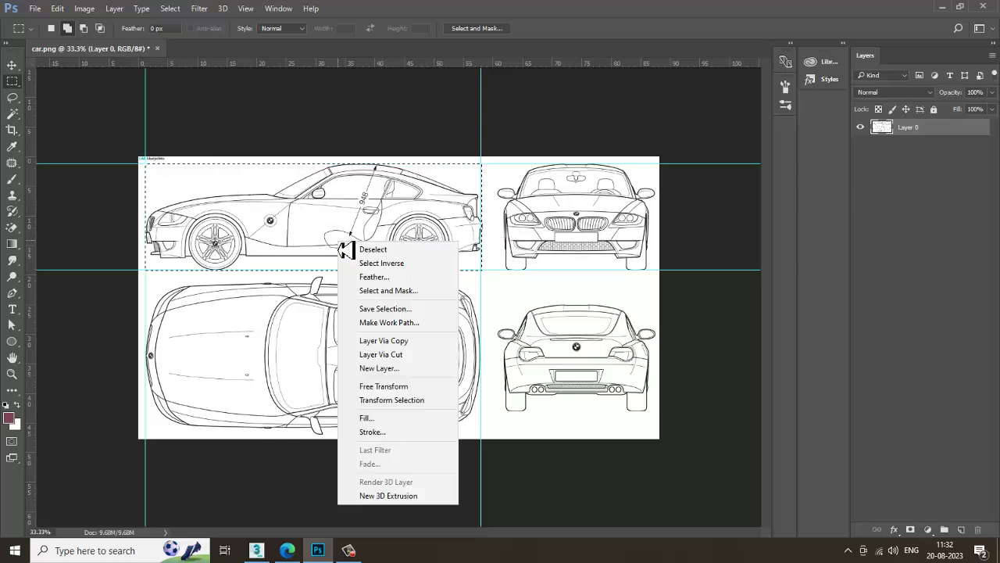
click(445, 356)
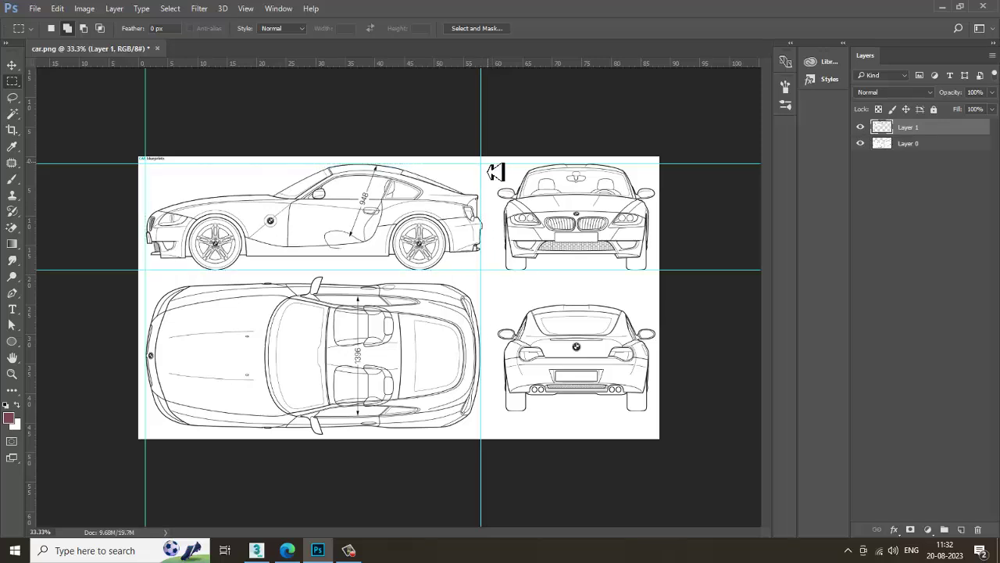
Select the front view with a rectangle and cut it from Layer 0 onto its own layer
drag(491, 166, 664, 276)
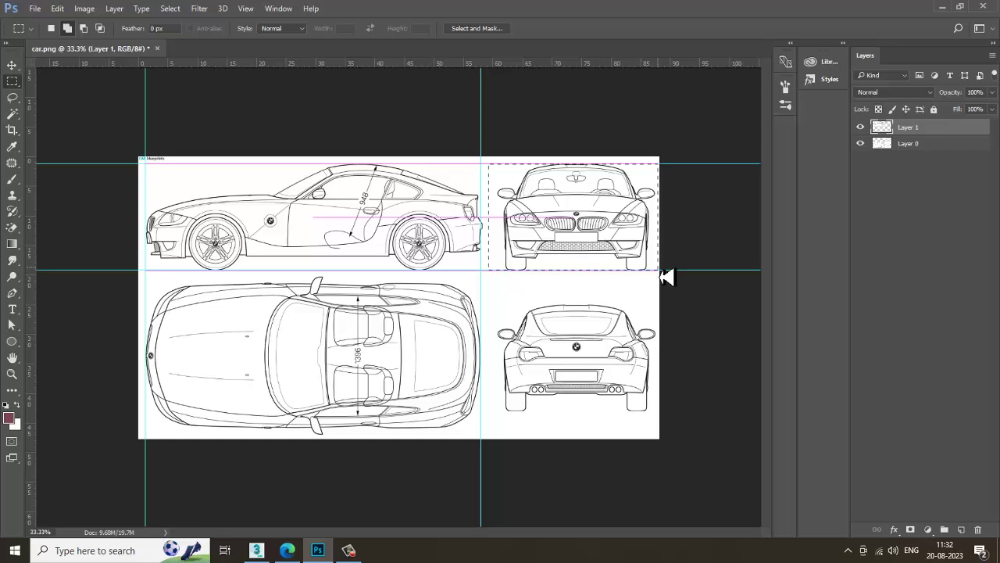
click(938, 144)
right_click(610, 219)
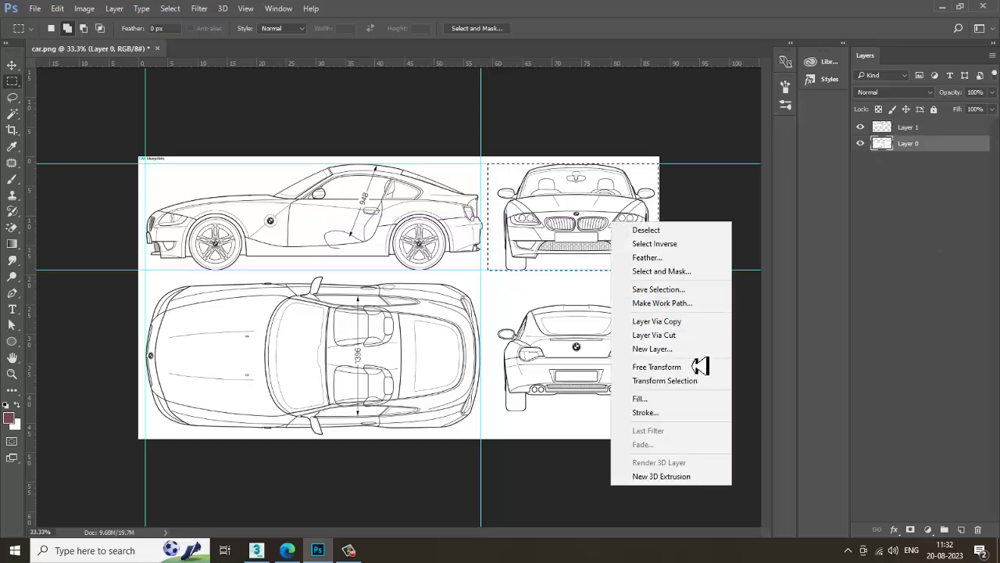
click(693, 343)
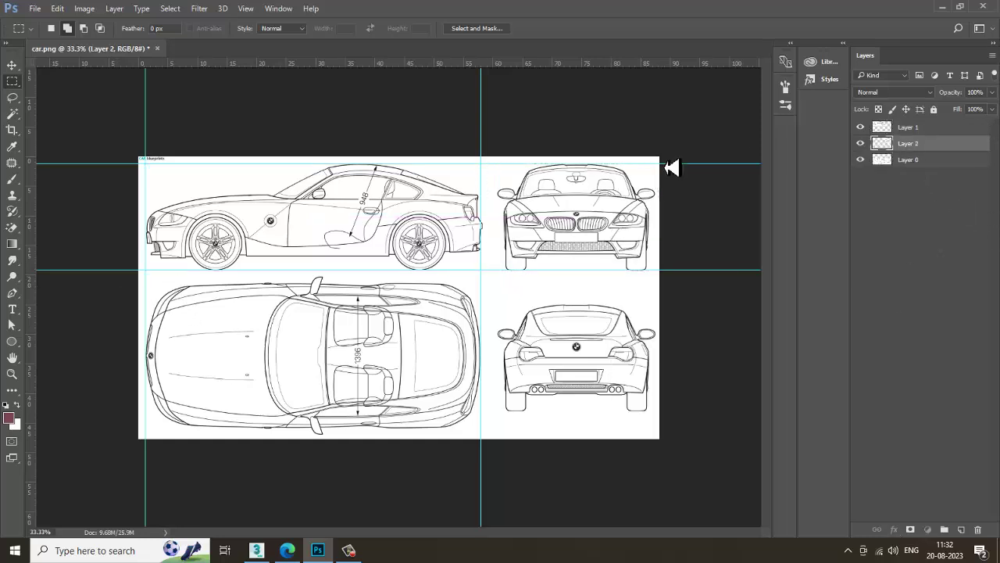
Select the car's top view with a rectangle and cut it from Layer 0 onto its own layer
click(911, 160)
drag(149, 282, 488, 445)
right_click(332, 380)
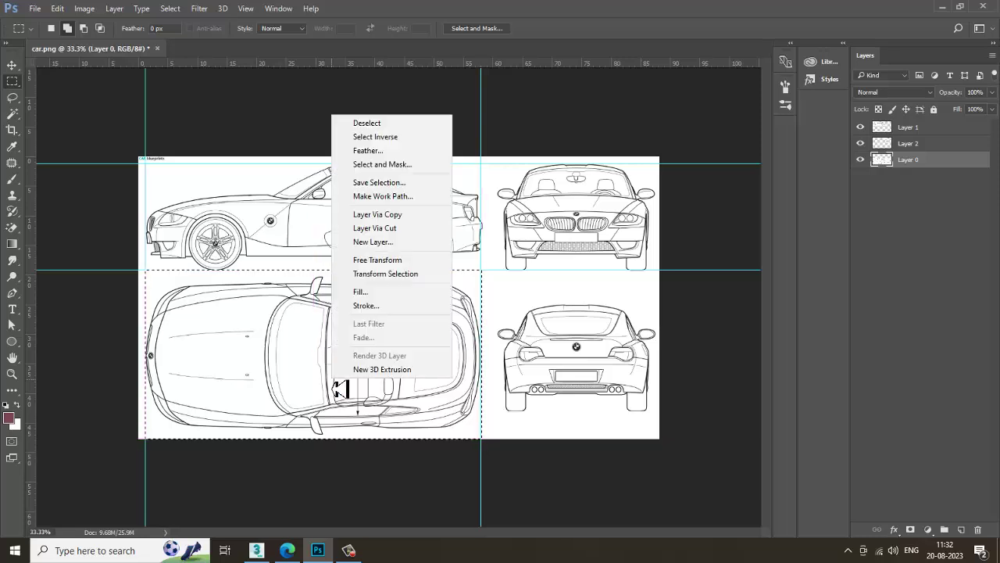
click(398, 228)
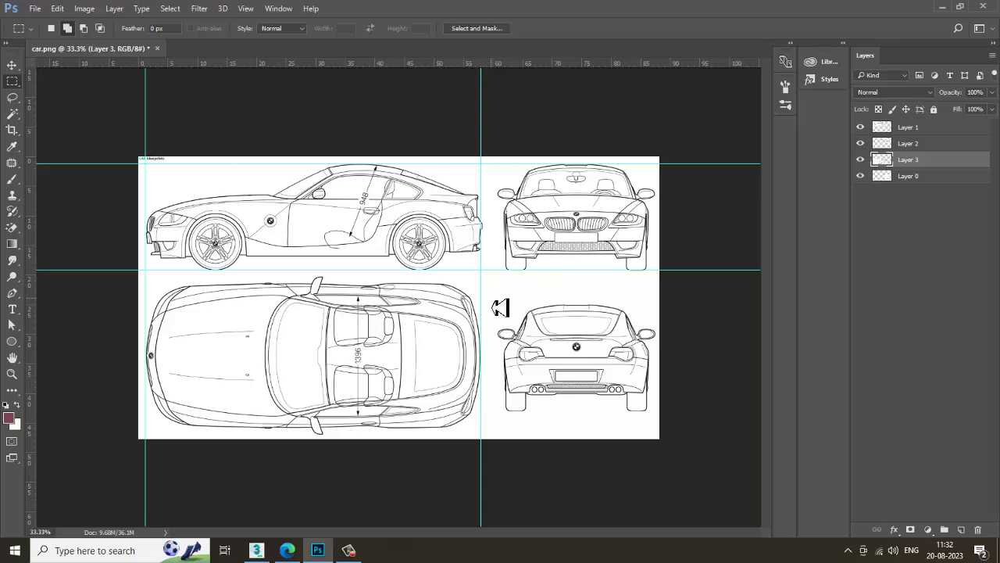
Add a vertical guide at the rear view's left edge and cut the rear view from Layer 0 onto its own layer
drag(32, 286, 674, 452)
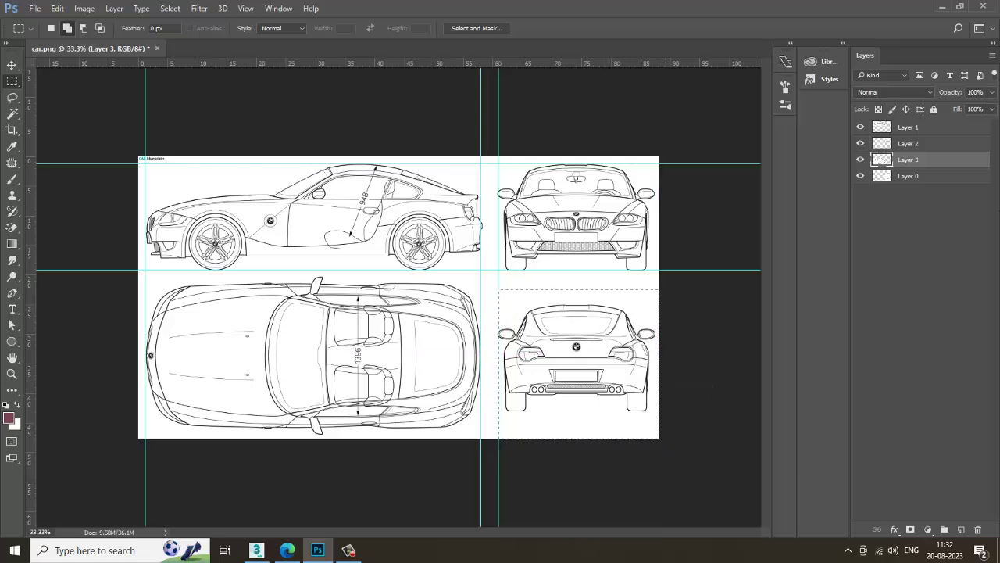
click(905, 179)
right_click(575, 342)
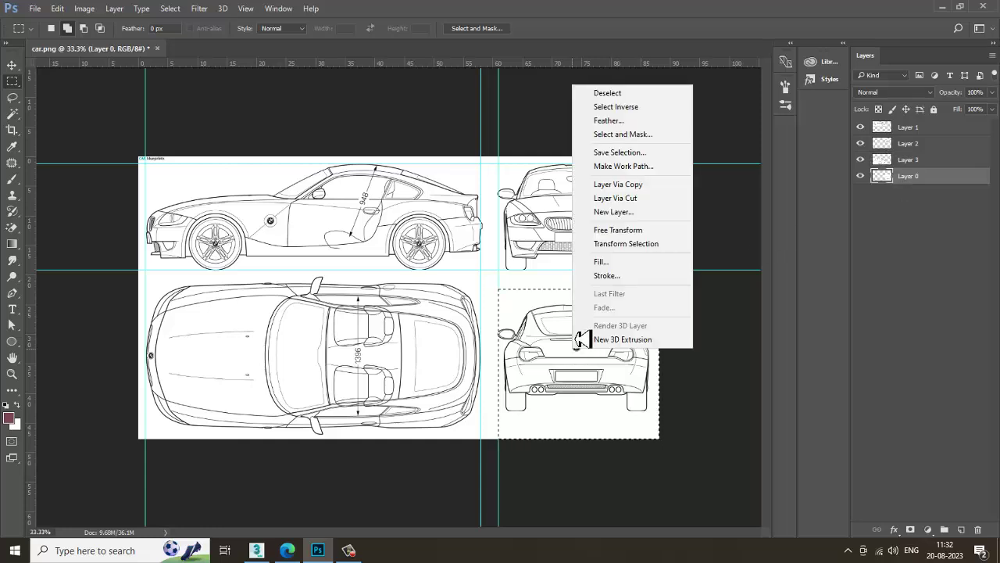
click(601, 197)
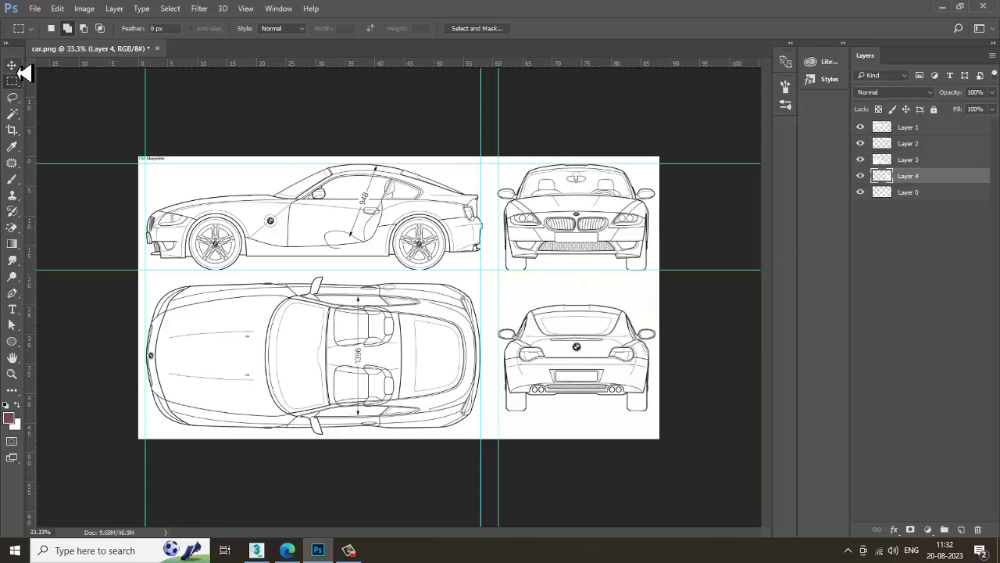
Activate the Move tool and hide the rear view, top view and Layer 0, leaving only the side and front views shown
click(11, 65)
click(861, 176)
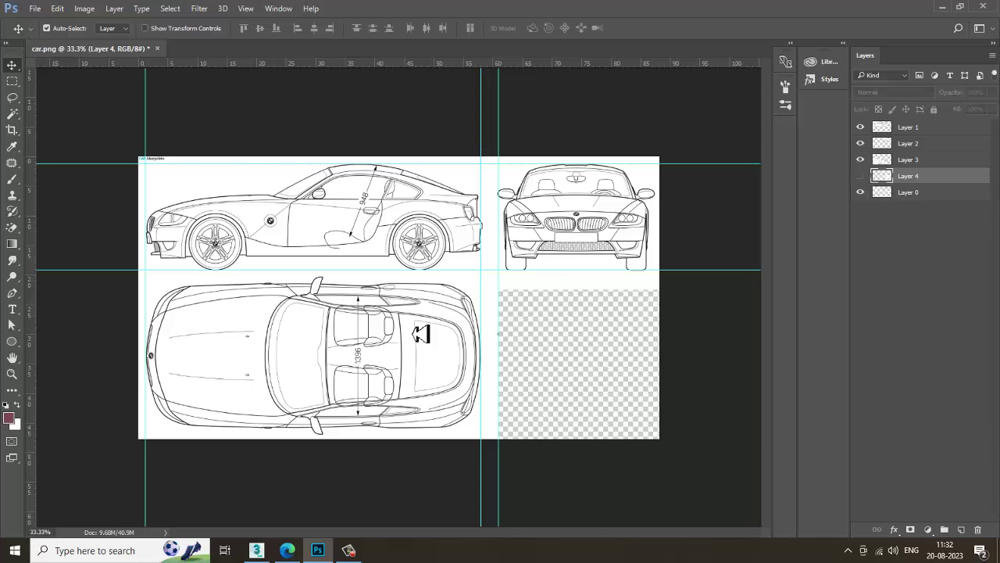
click(861, 159)
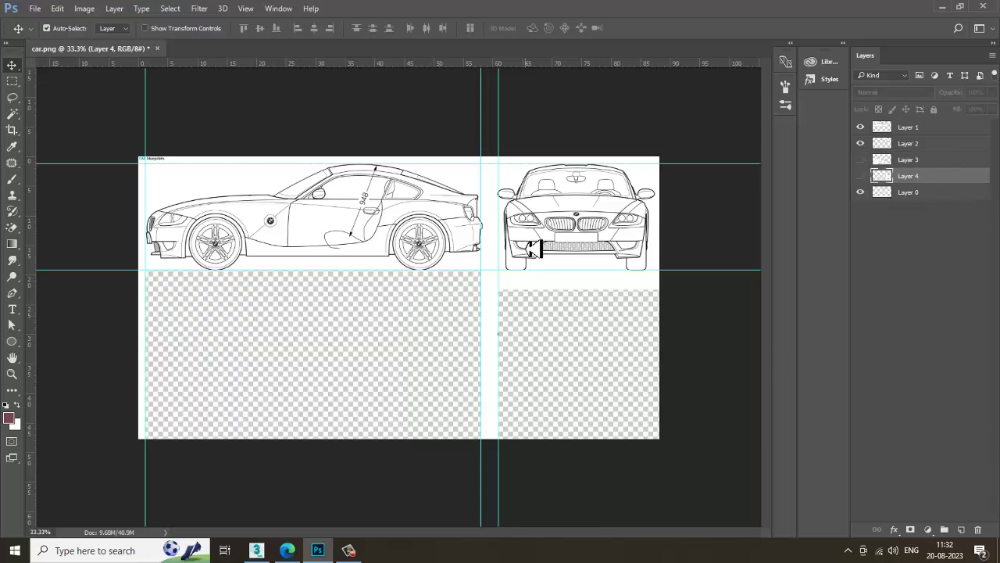
click(335, 217)
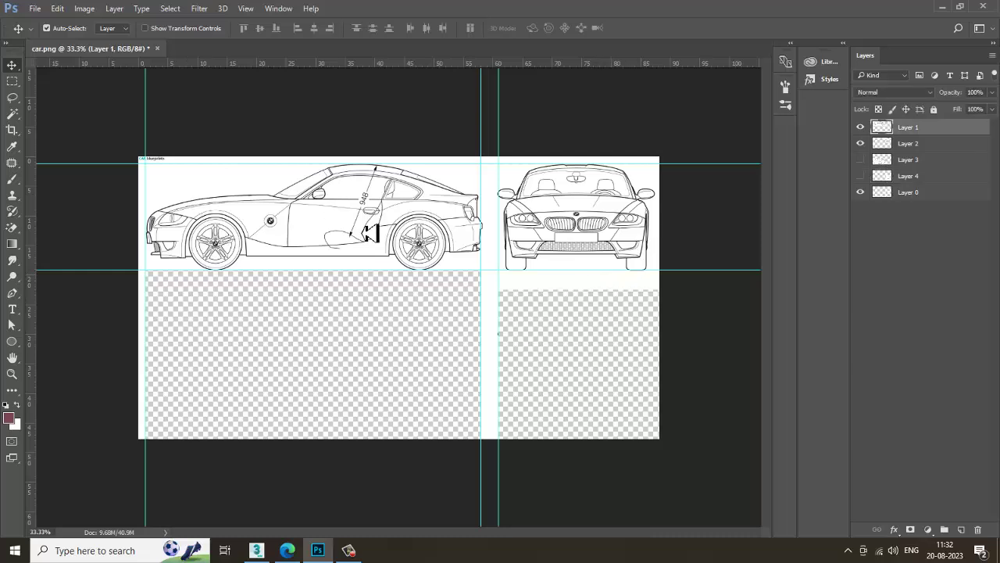
click(861, 192)
click(611, 221)
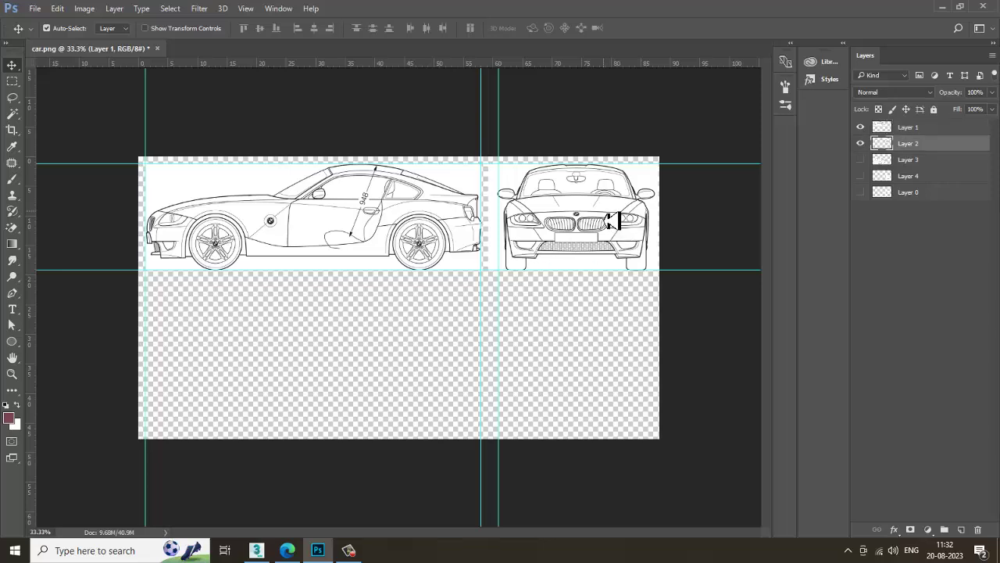
click(310, 226)
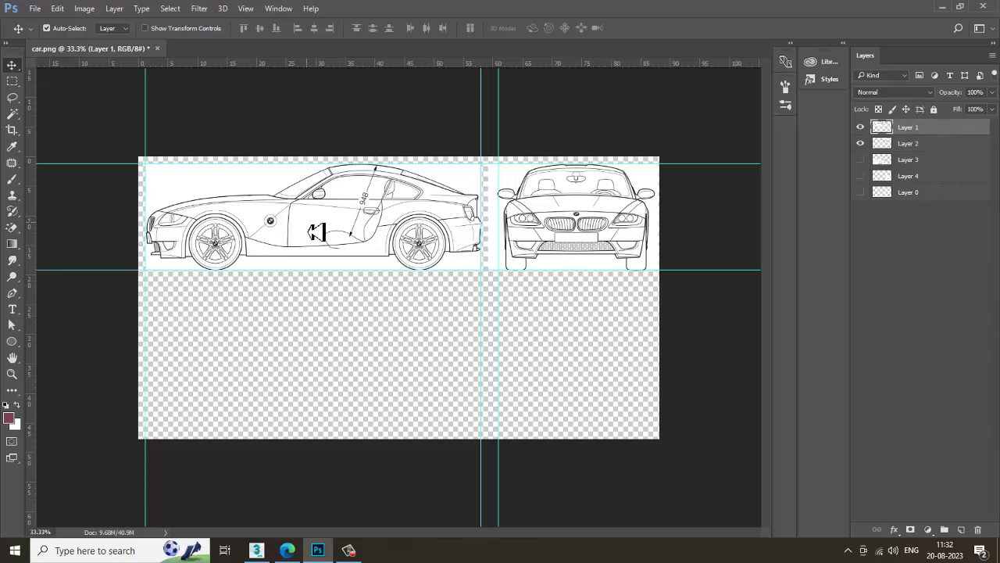
Shift the front view left until it sits centred over the side view, and place its layer above the side view's layer
click(564, 229)
key(shift+Left)
key(shift+Left)
key(shift+Left)
key(shift+Left)
key(shift+Left)
key(shift+Left)
key(shift+Left)
key(shift+Left)
key(shift+Left)
key(shift+Left)
key(shift+Left)
key(shift+Left)
key(shift+Left)
key(shift+Left)
key(shift+Left)
key(shift+Left)
key(shift+Left)
key(shift+Left)
key(shift+Left)
key(shift+Left)
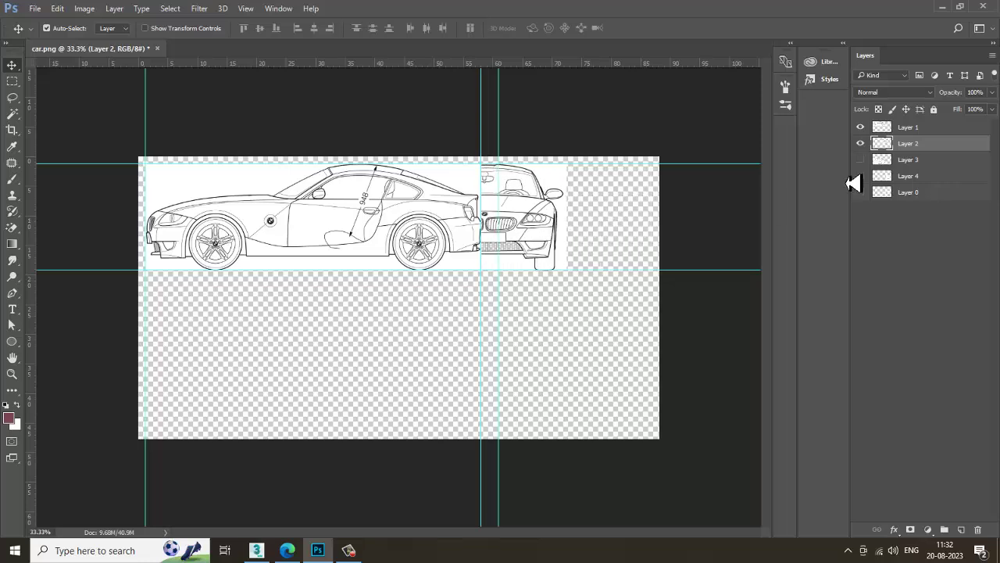
key(shift+Left)
key(shift+Left)
key(shift+Left)
key(shift+Left)
key(shift+Left)
key(shift+Left)
key(shift+Left)
key(shift+Left)
key(shift+Left)
key(shift+Left)
key(shift+Left)
key(shift+Left)
drag(920, 150, 919, 130)
key(shift+Left)
key(shift+Left)
key(shift+Left)
key(shift+Left)
key(shift+Left)
key(shift+Left)
key(shift+Left)
key(shift+Left)
key(shift+Left)
key(shift+Left)
key(shift+Left)
key(shift+Left)
key(shift+Left)
key(shift+Left)
key(shift+Left)
key(shift+Left)
key(shift+Left)
key(shift+Left)
key(shift+Left)
key(shift+Left)
key(shift+Left)
key(shift+Left)
key(shift+Left)
key(shift+Left)
key(shift+Left)
key(shift+Left)
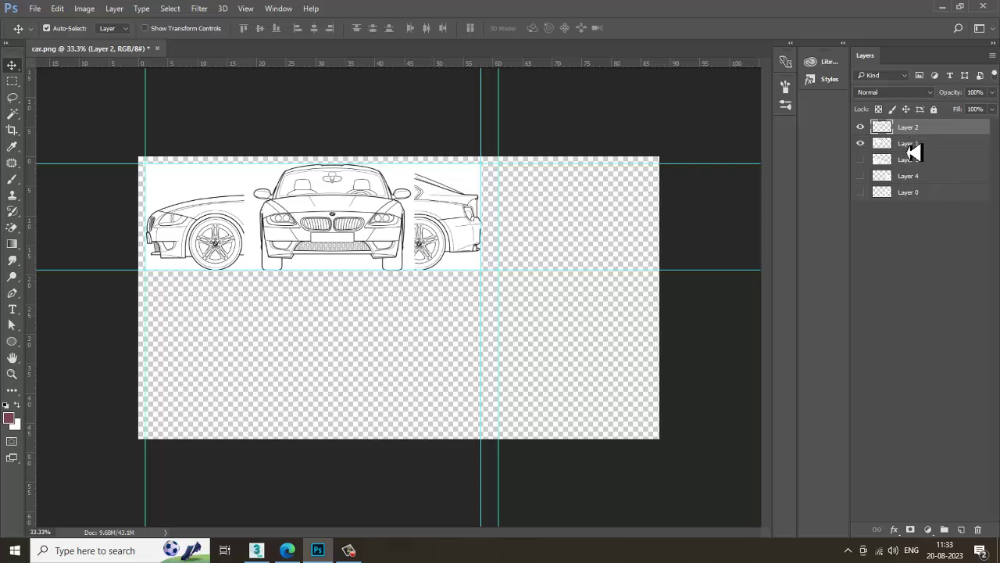
Show the top view, bring its layer to the top of the stack and shift it up over the side and front views
click(861, 159)
click(356, 397)
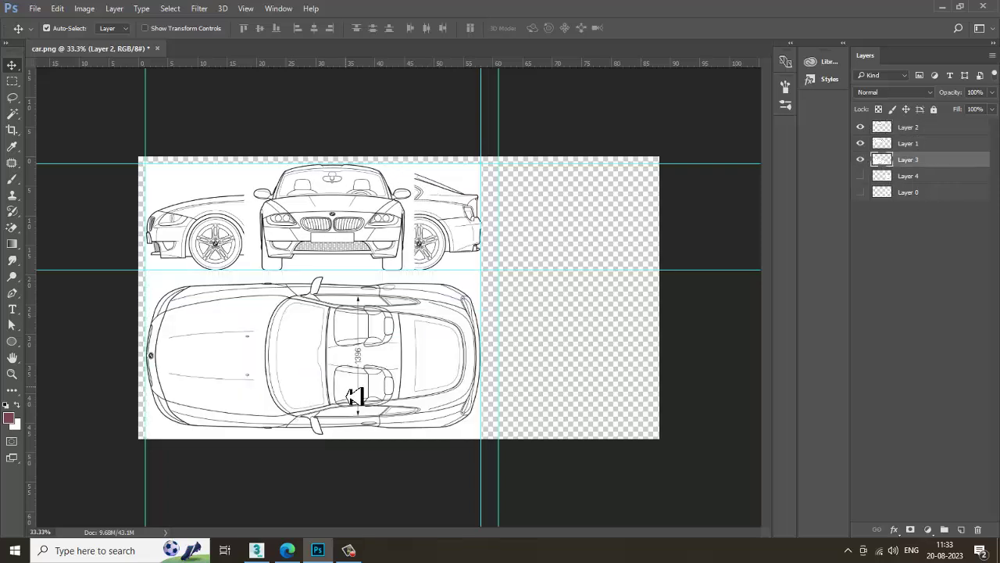
key(shift+Up)
key(shift+Up)
key(shift+Up)
key(shift+Up)
key(shift+Up)
key(shift+Up)
key(shift+Up)
key(shift+Up)
key(shift+Up)
key(shift+Up)
key(shift+Up)
key(shift+Up)
key(shift+Up)
key(shift+Up)
key(shift+Up)
key(shift+Up)
key(shift+Up)
key(shift+Up)
key(shift+Up)
key(shift+Up)
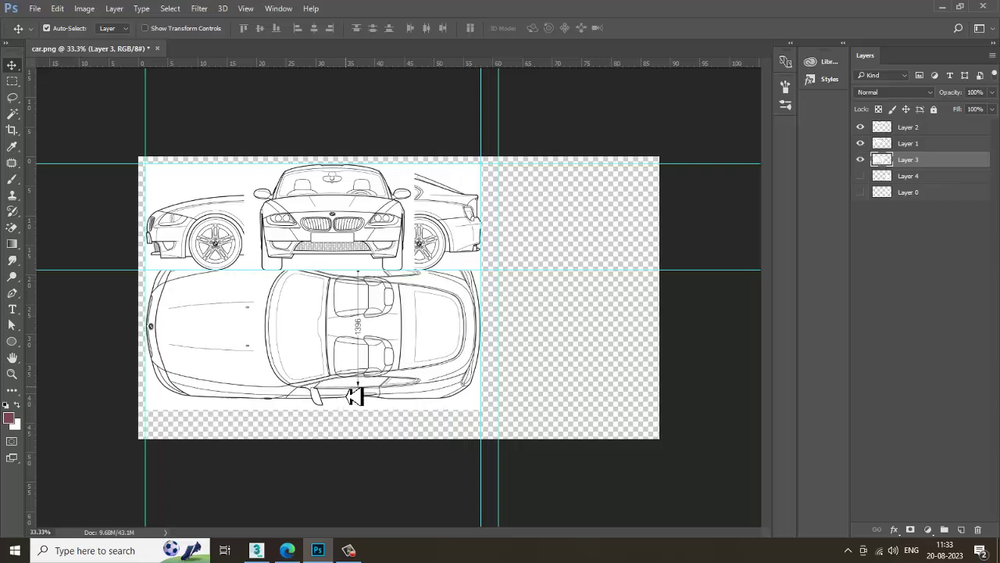
drag(922, 161, 930, 134)
key(shift+Up)
key(shift+Up)
key(shift+Up)
key(shift+Up)
key(shift+Up)
key(shift+Up)
key(shift+Up)
key(shift+Up)
key(shift+Up)
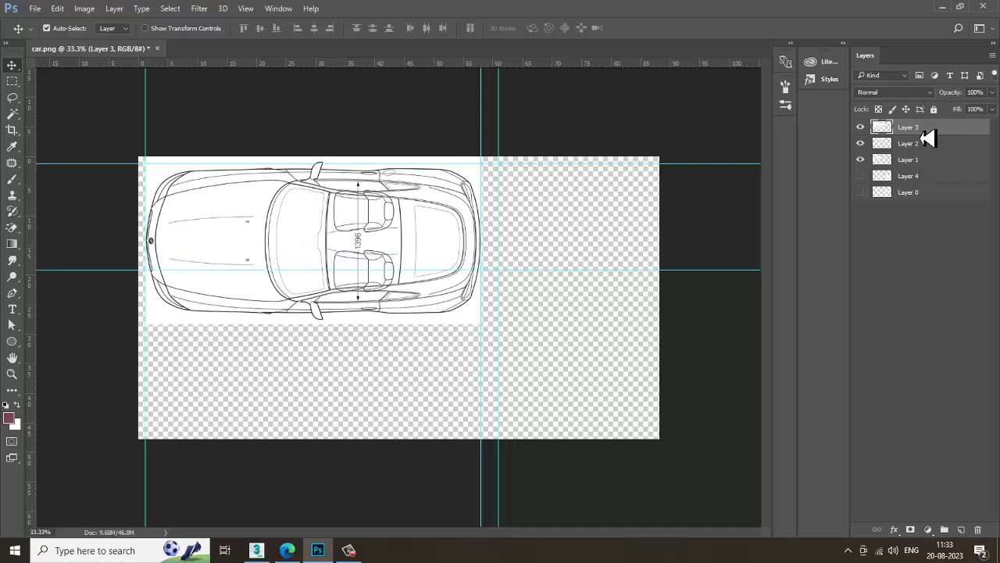
key(shift+Up)
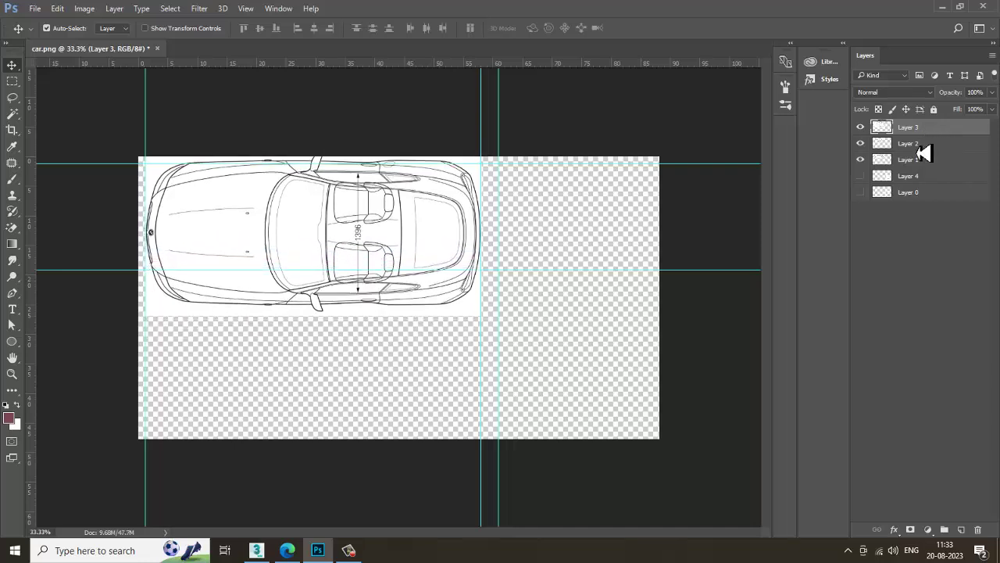
Select the top, front and side view layers together, move them toward the canvas centre and scale them to about 135%
shift+click(923, 144)
shift+click(926, 159)
drag(375, 295, 458, 324)
key(ctrl+t)
drag(581, 382, 635, 413)
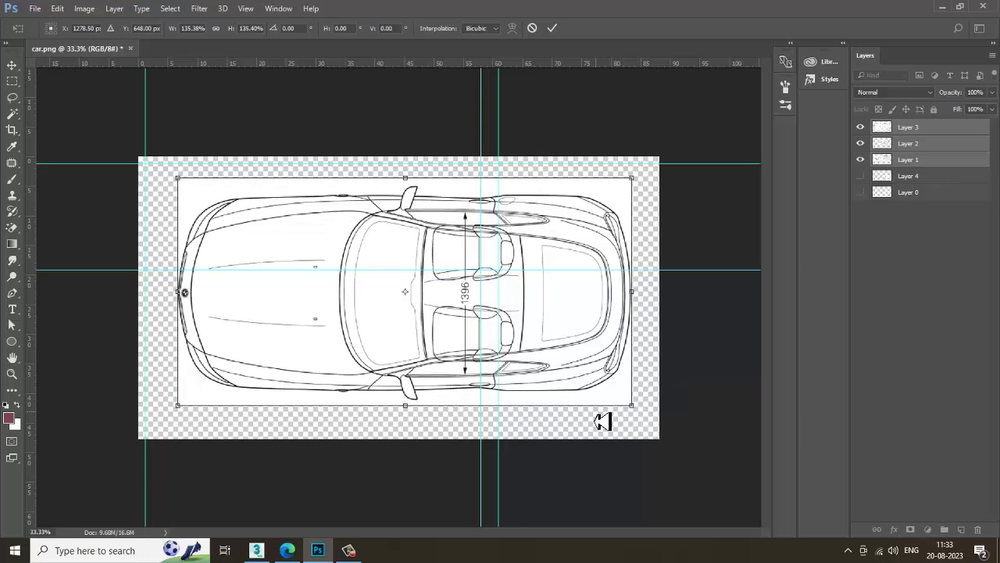
key(Return)
Lower the top view layer's opacity to 32% and hide the front view layer
click(942, 129)
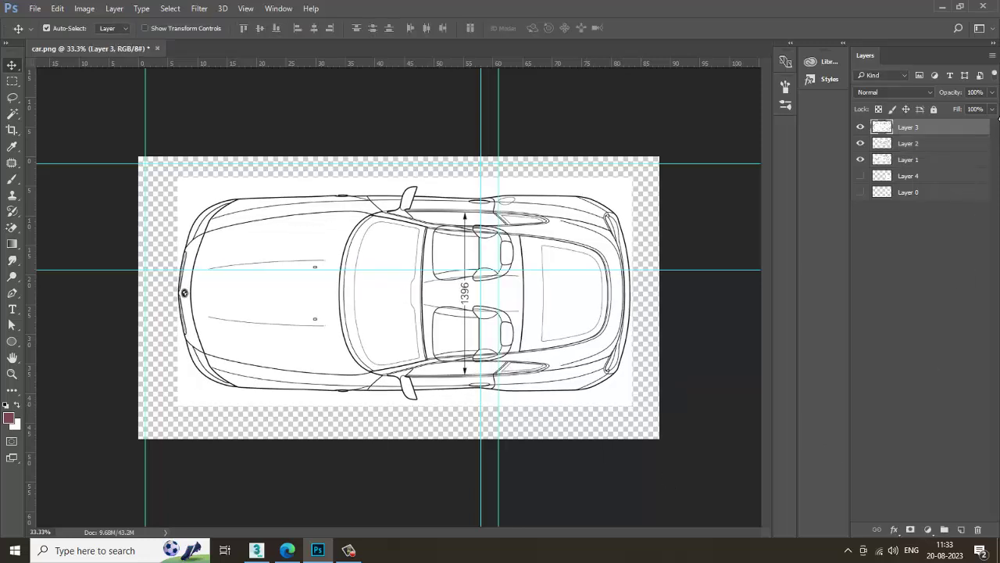
click(992, 93)
drag(977, 112, 958, 114)
click(861, 144)
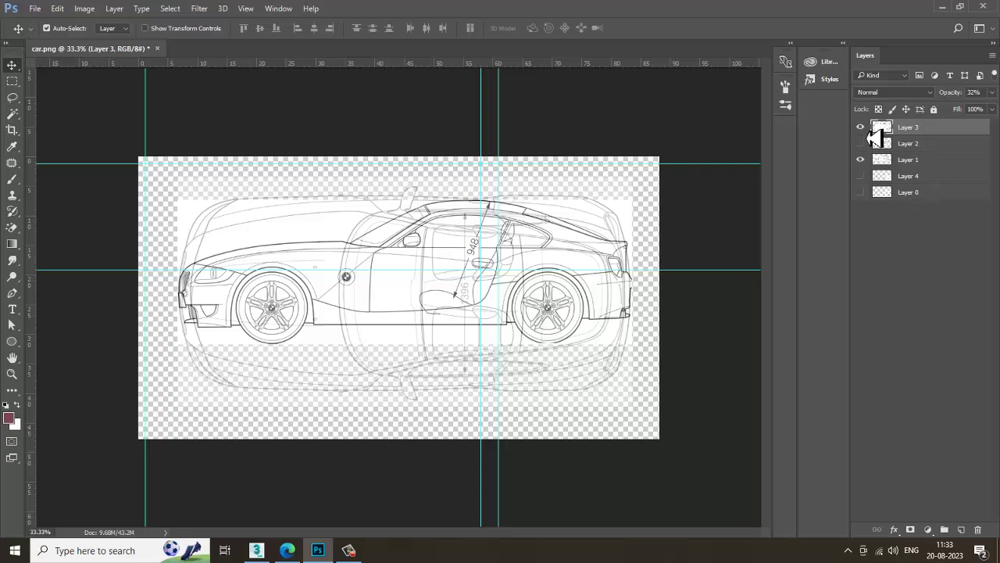
Restore the top view layer's opacity to 100% and leave it as the only visible layer
click(993, 93)
drag(953, 112, 991, 110)
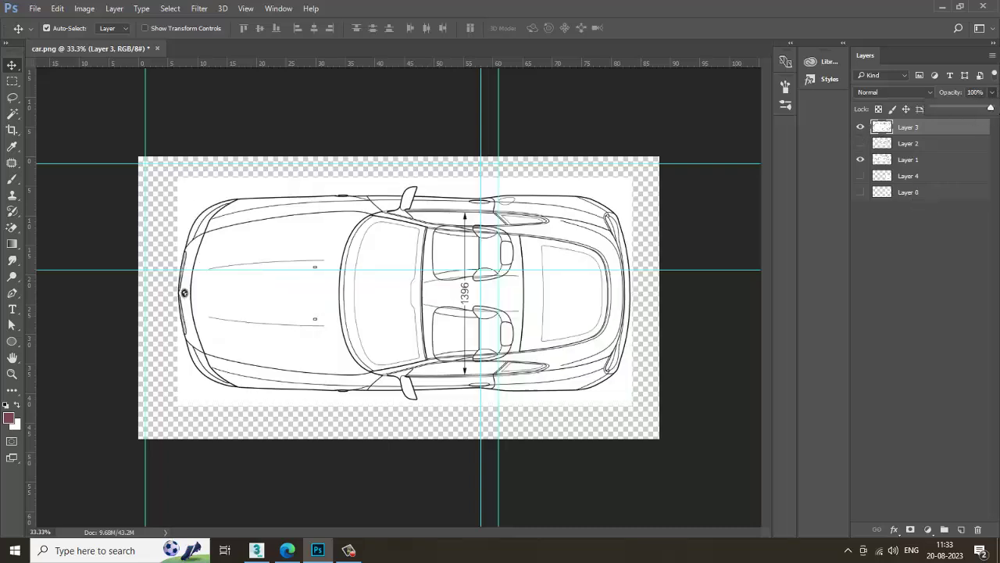
click(860, 143)
click(861, 160)
click(860, 143)
Save the top view as a JPEG named top in the August 2023 > Car folder on drive D, at maximum quality 12
click(36, 9)
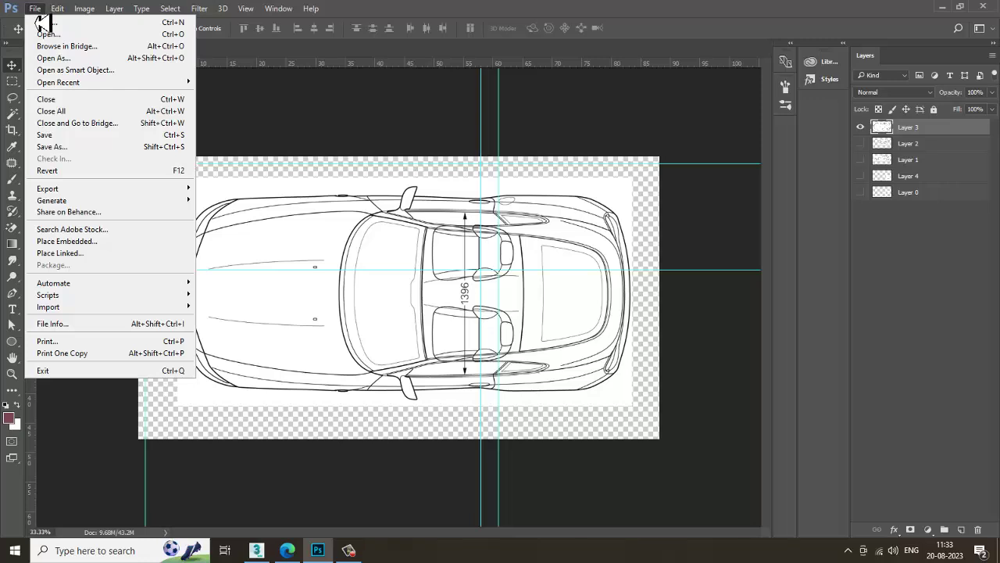
click(122, 149)
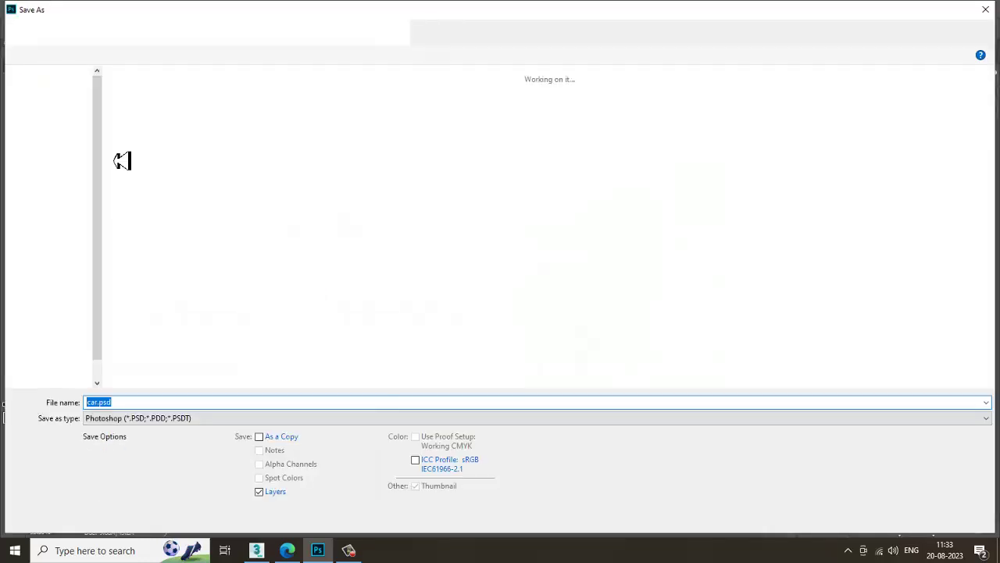
click(55, 159)
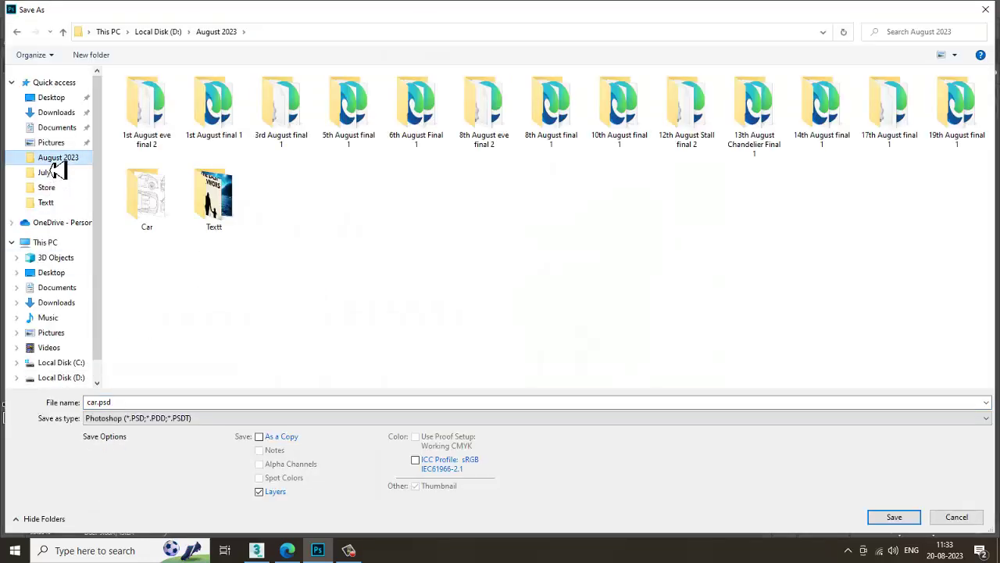
double_click(147, 195)
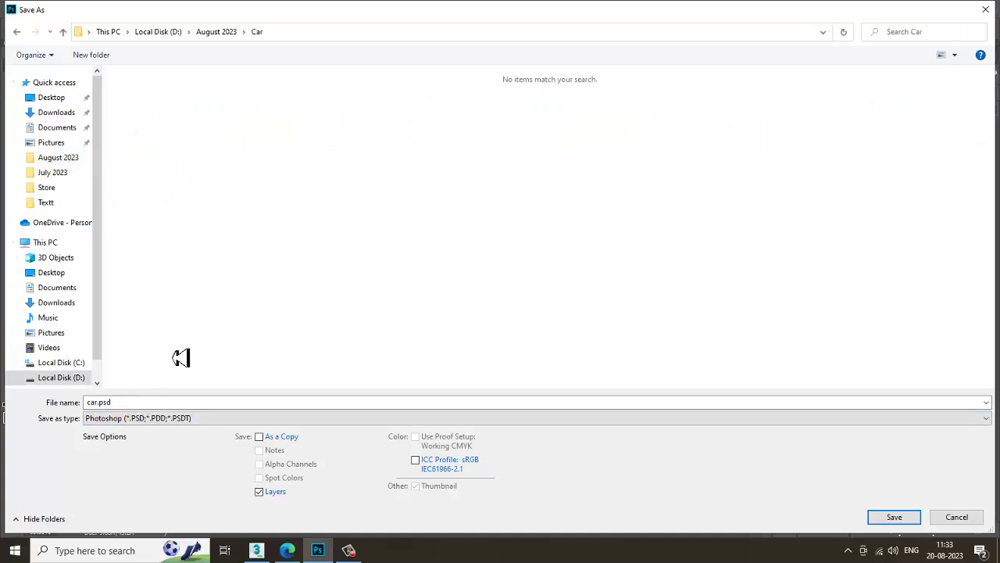
click(162, 403)
text(top)
key(Tab)
key(j)
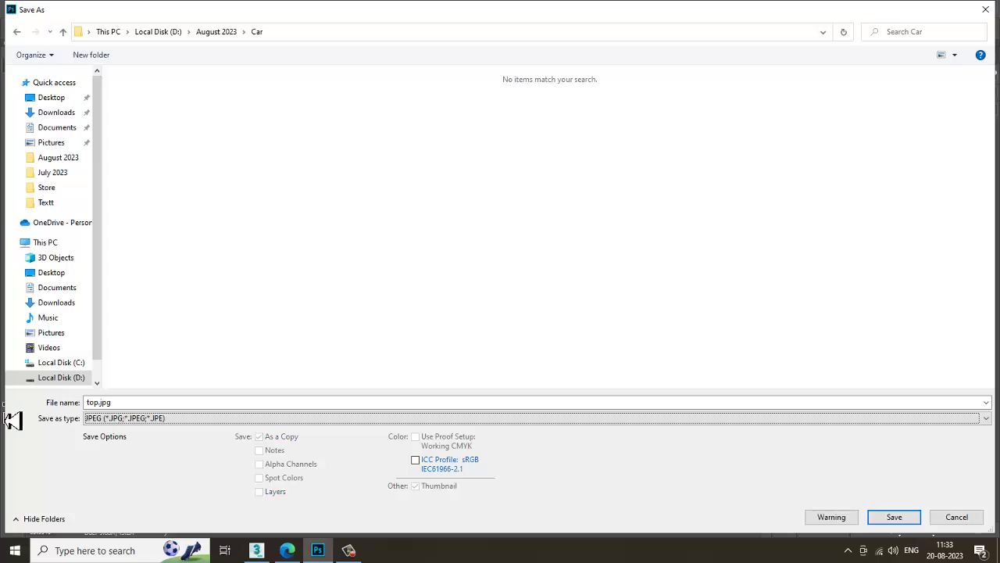
click(900, 519)
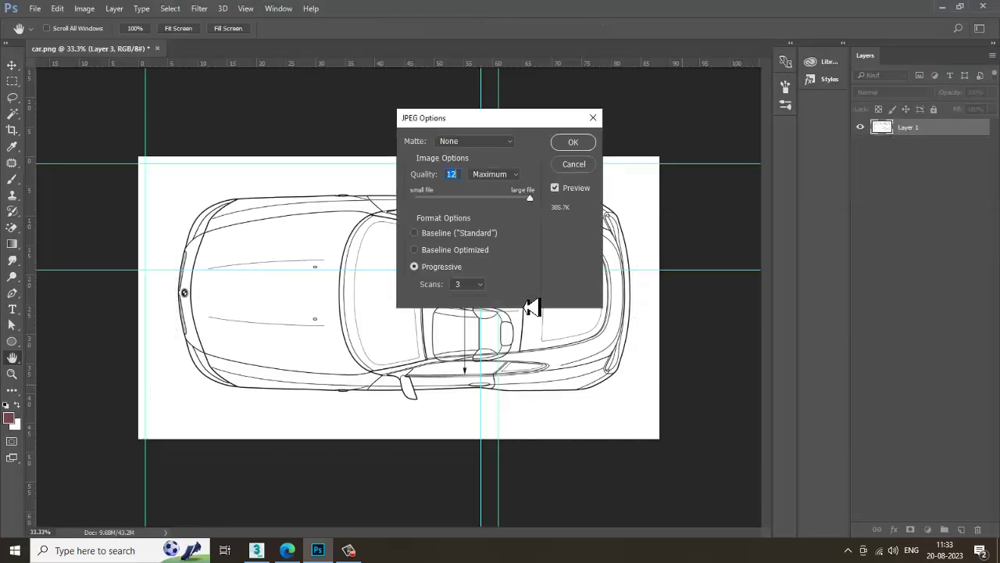
click(584, 144)
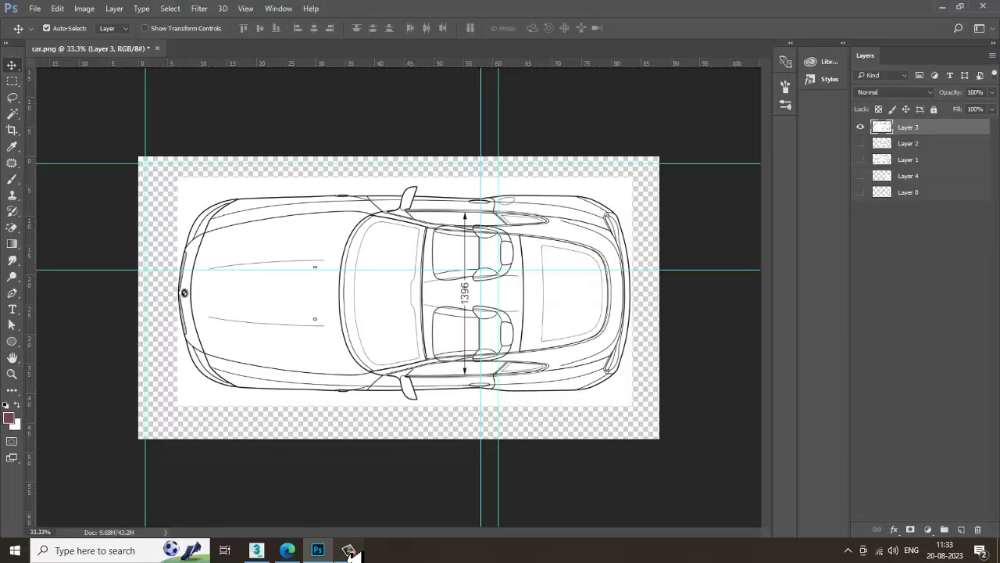
Hide the top and side views, leaving only the front view layer visible, and select that layer
click(861, 143)
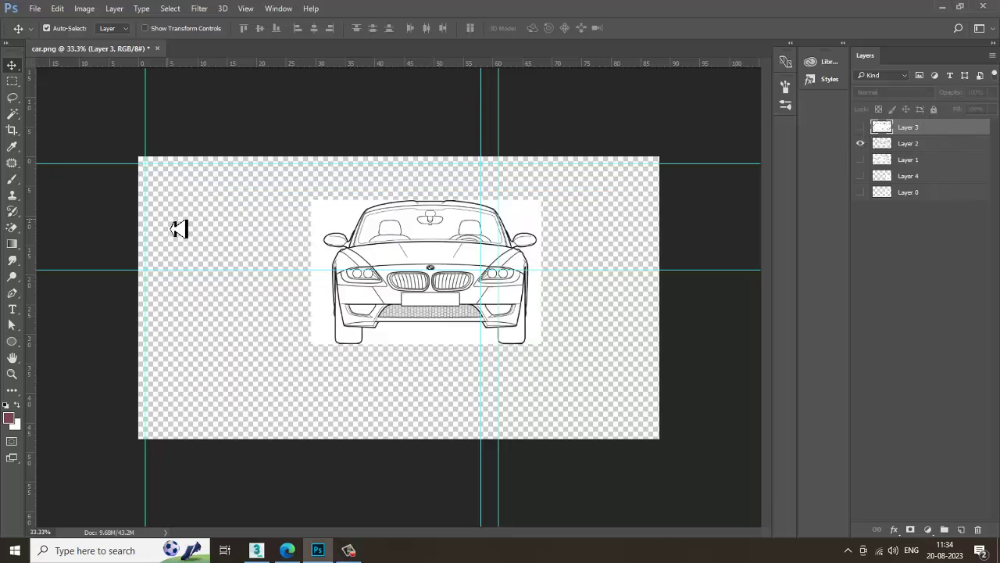
click(861, 160)
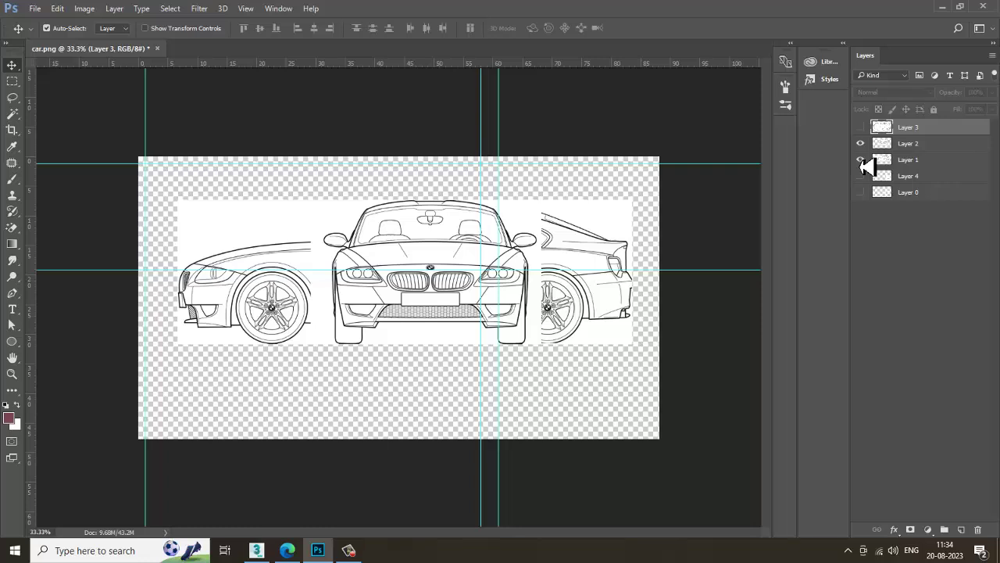
click(861, 160)
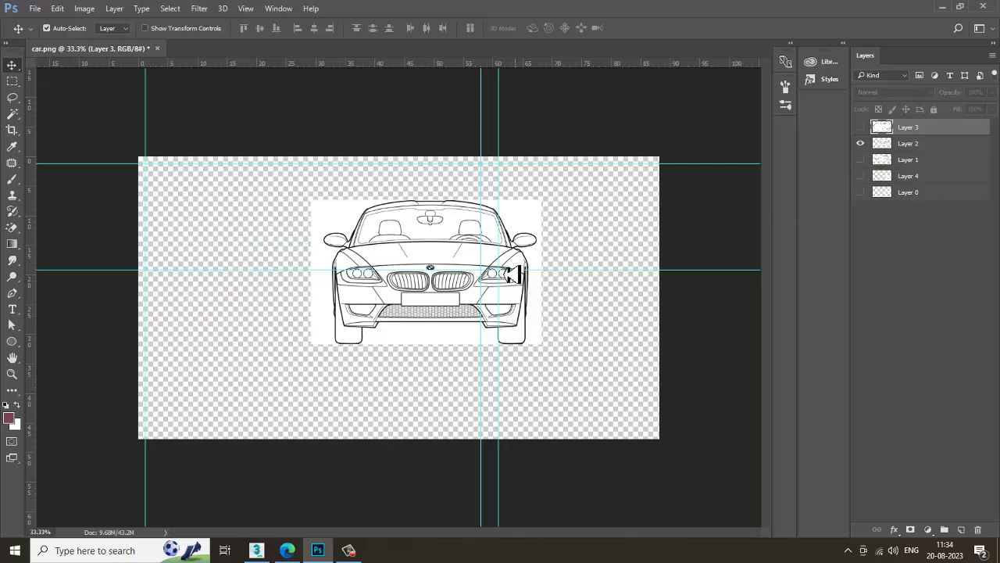
click(426, 251)
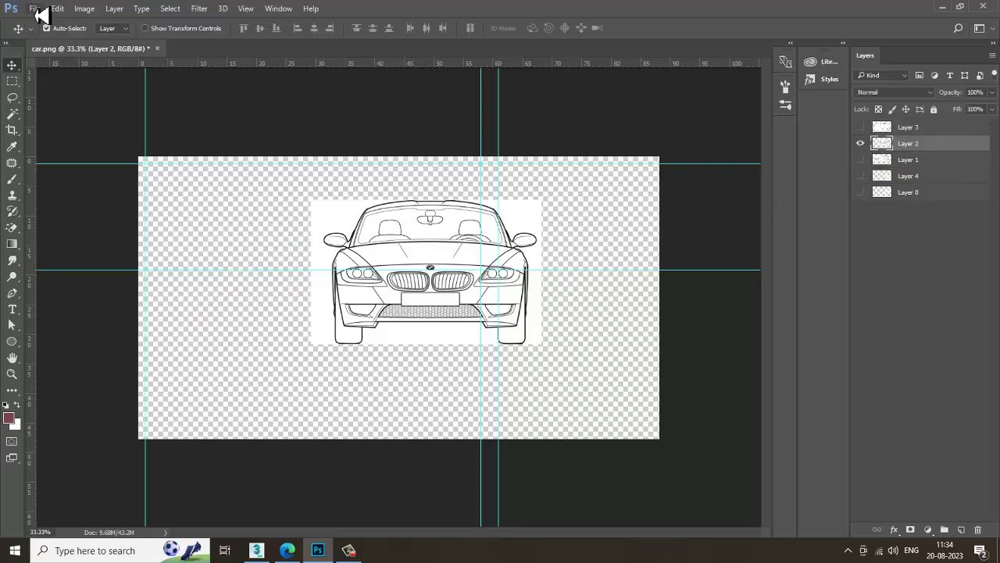
Save the front view as a JPEG named front in the Car folder, accepting the JPEG options
click(36, 10)
click(95, 147)
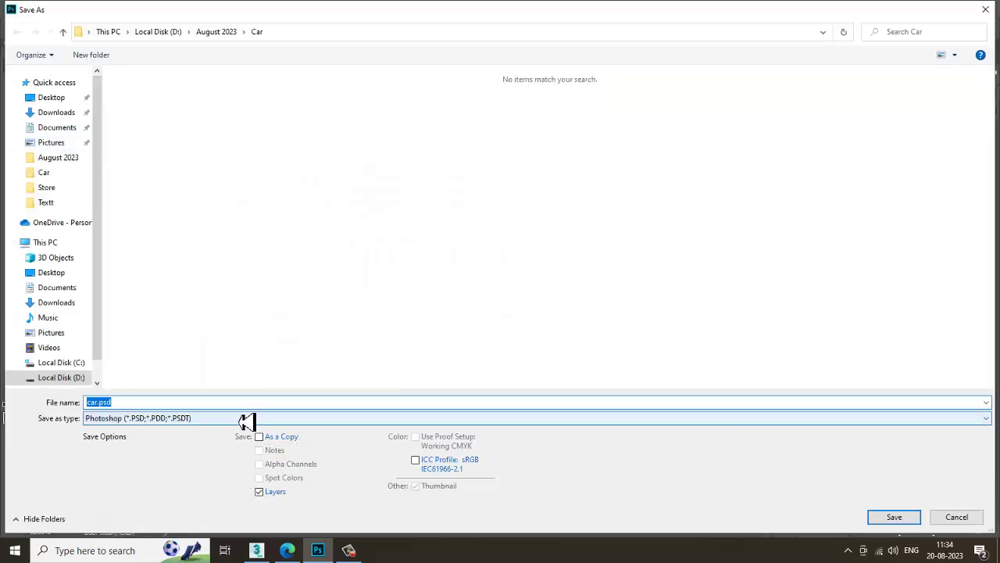
key(Tab)
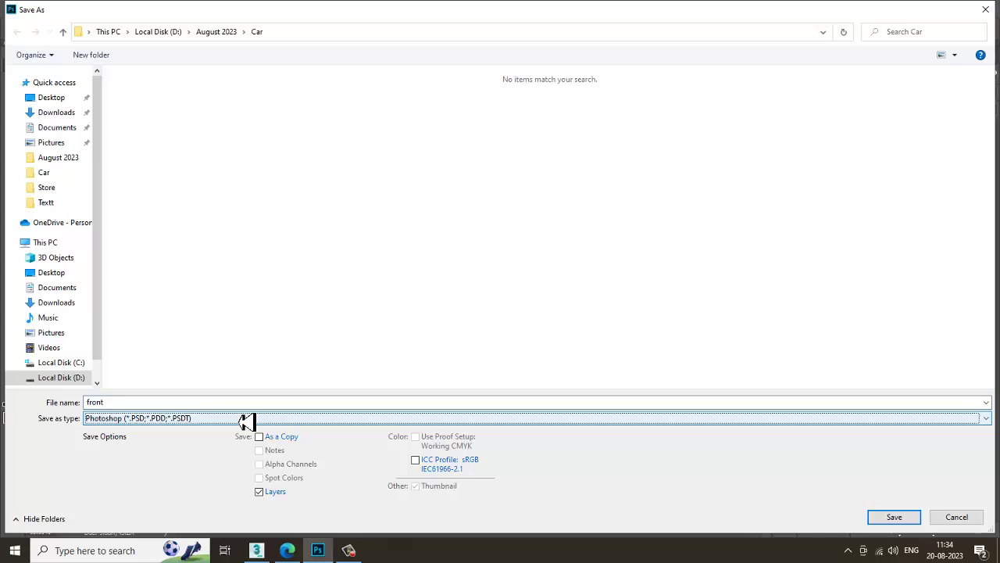
key(j)
click(894, 520)
click(573, 144)
Show only the side view layer and save it as a JPEG named side in the Car folder, at maximum quality 12
click(862, 145)
click(862, 176)
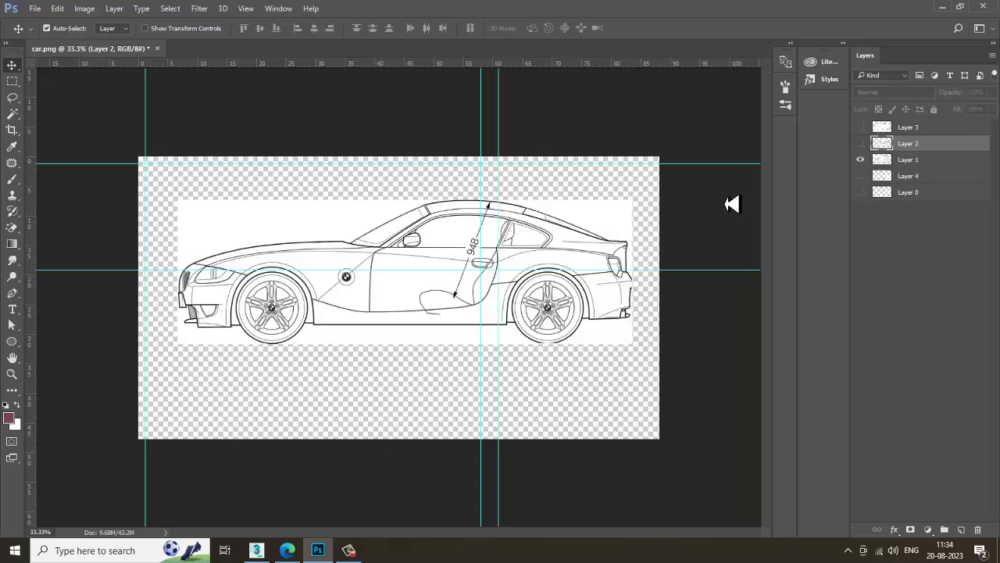
click(37, 14)
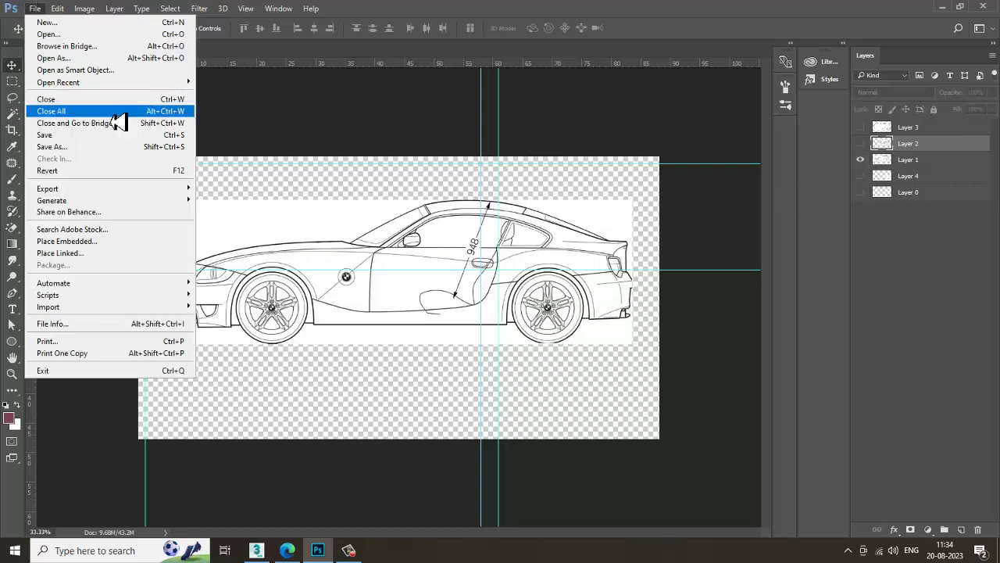
click(194, 145)
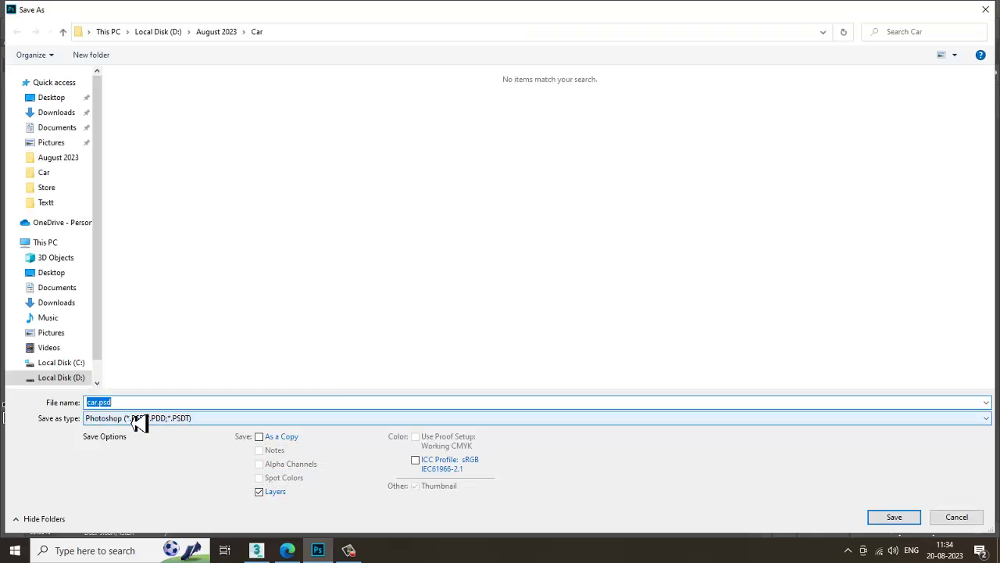
key(Tab)
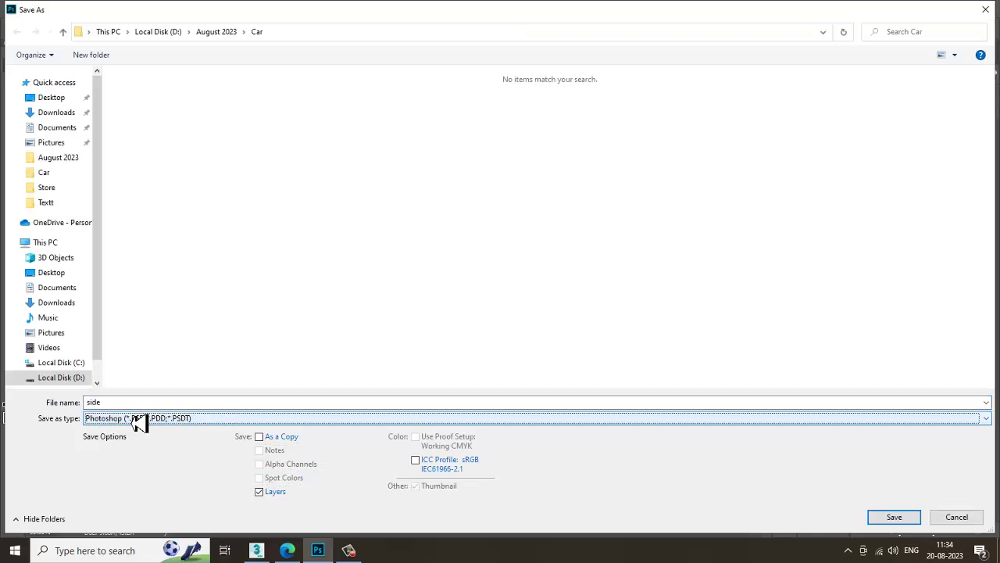
key(j)
key(Return)
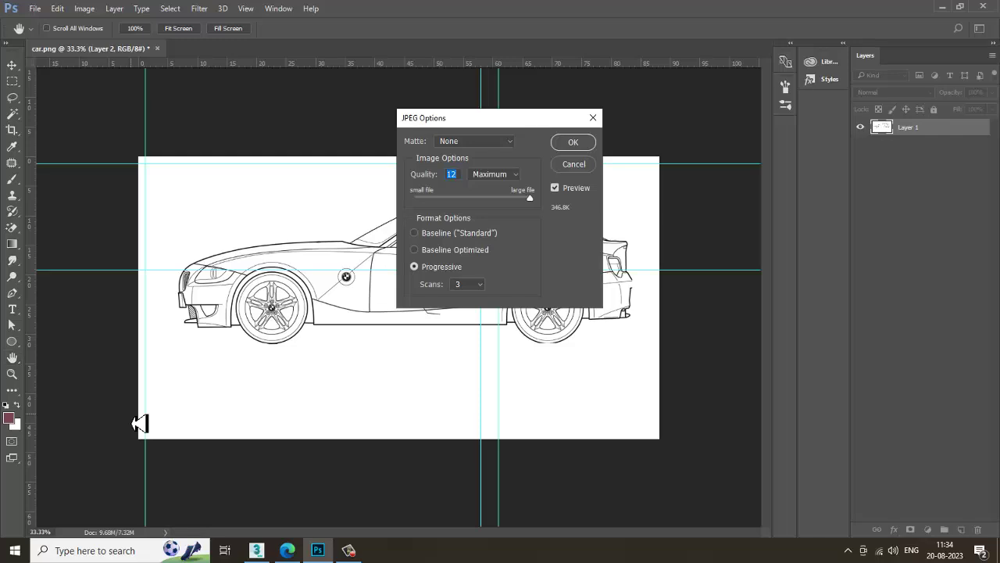
key(Return)
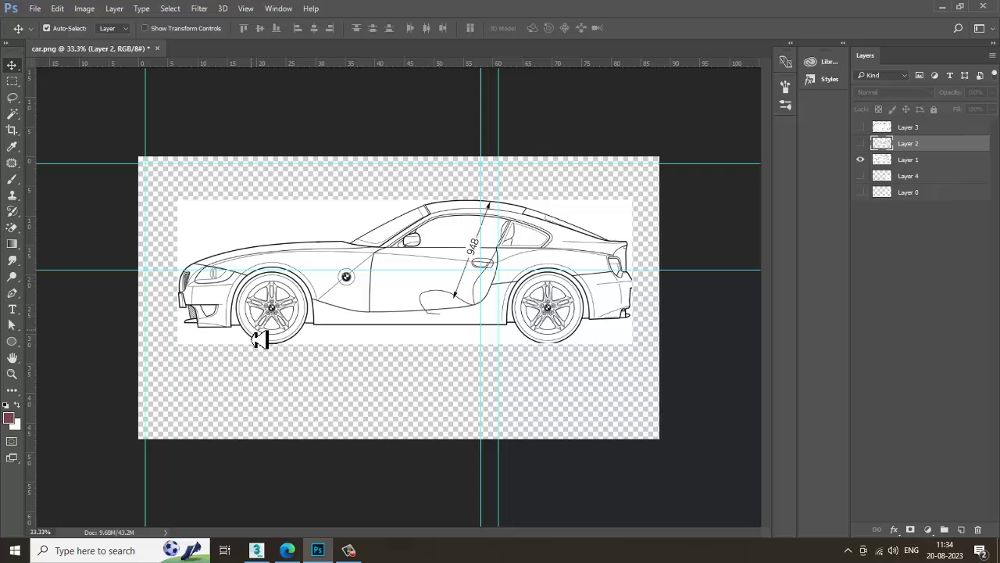
Turn the front and top view layers back on so they show together with the side view layer
click(860, 143)
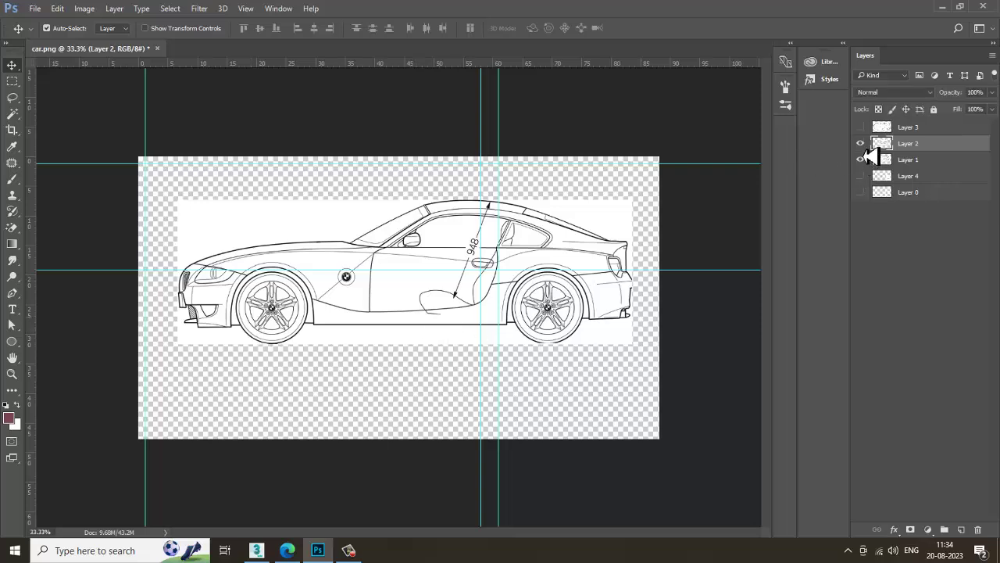
click(860, 127)
click(860, 143)
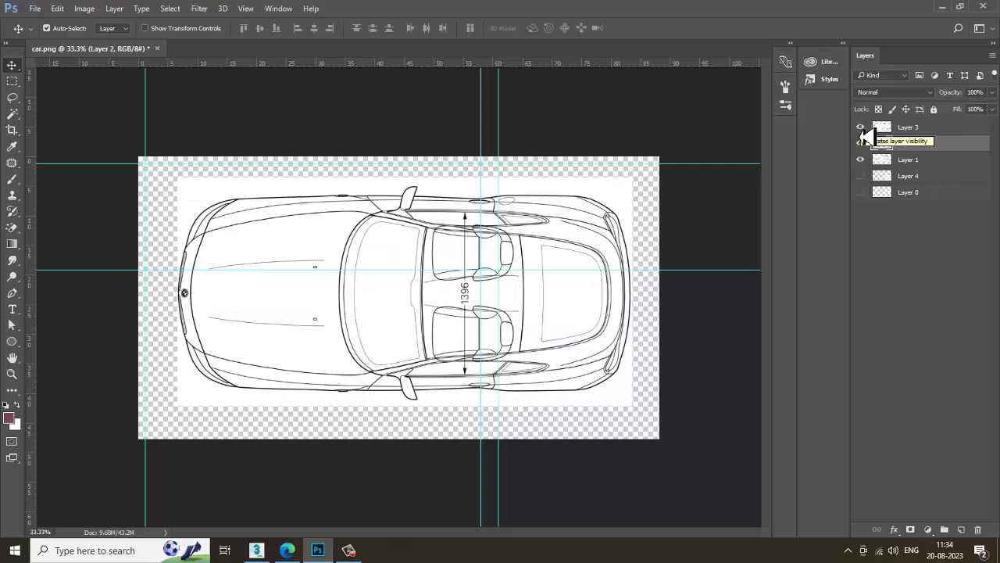
drag(860, 145, 868, 168)
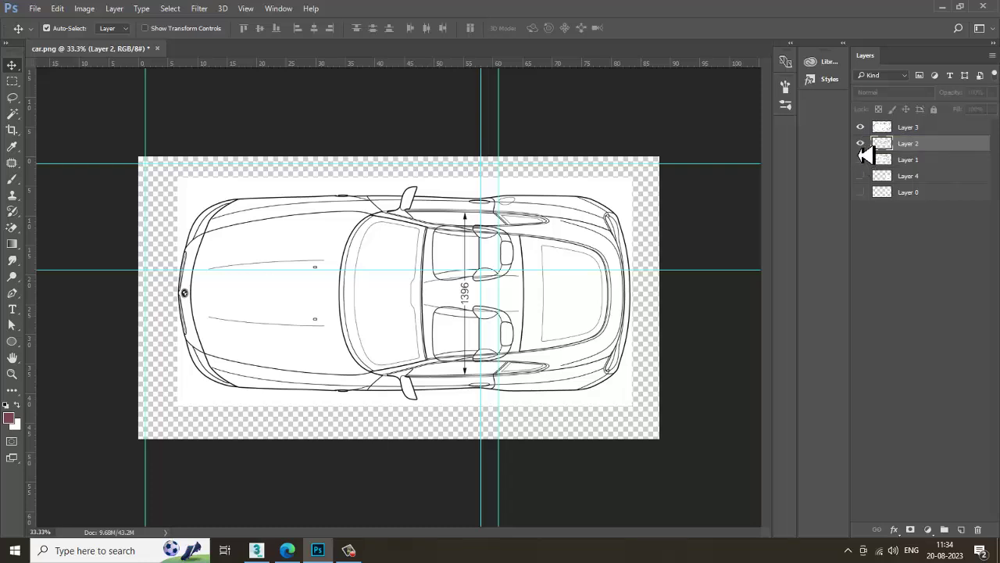
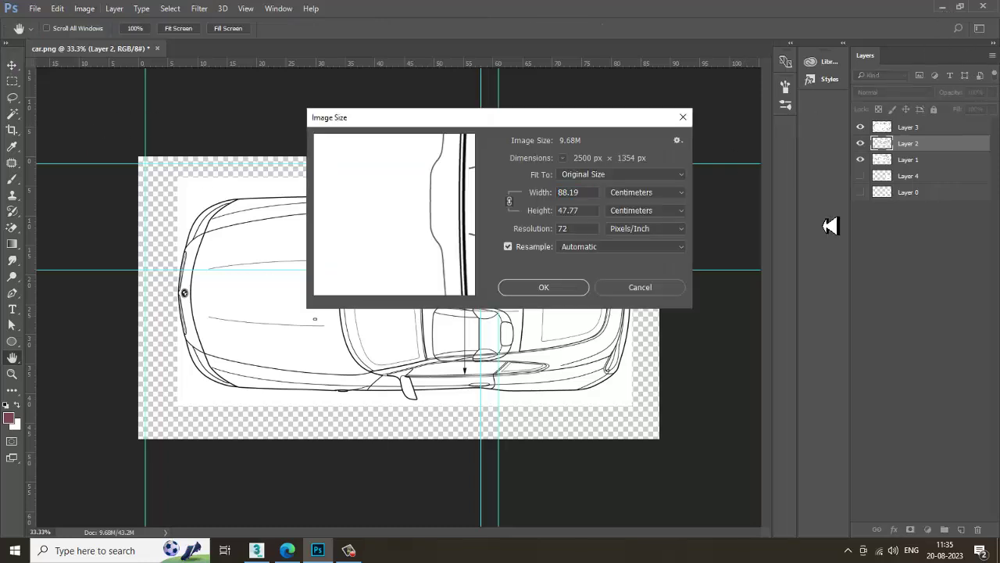
Switch to 3ds Max and set the plane's length to 1354 and width to 2500 to match the image's pixel dimensions
click(256, 550)
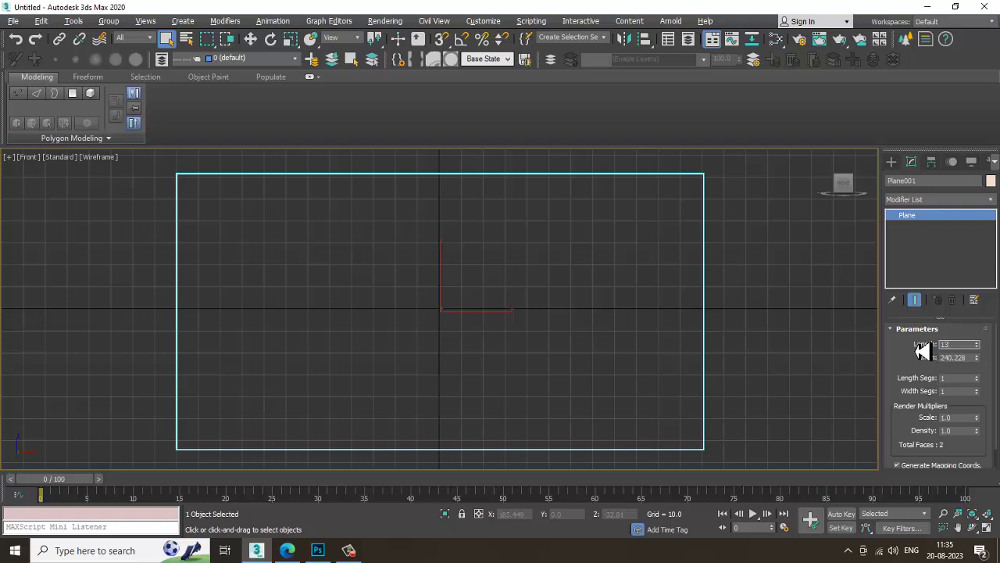
key(Tab)
text(250)
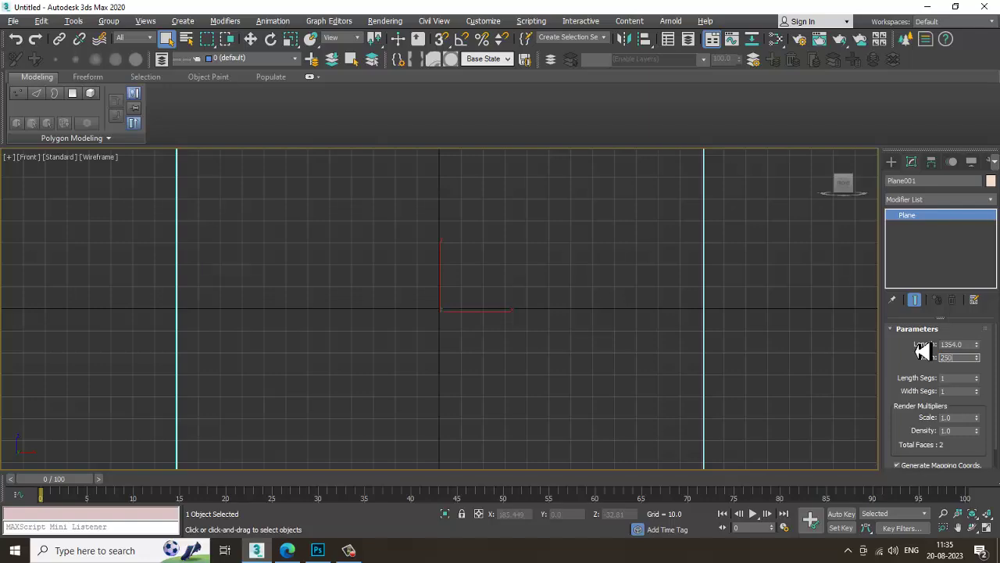
text(0)
key(Return)
Scale the plane down uniformly to about 16% in the Front view
scroll(442, 304, down, 14)
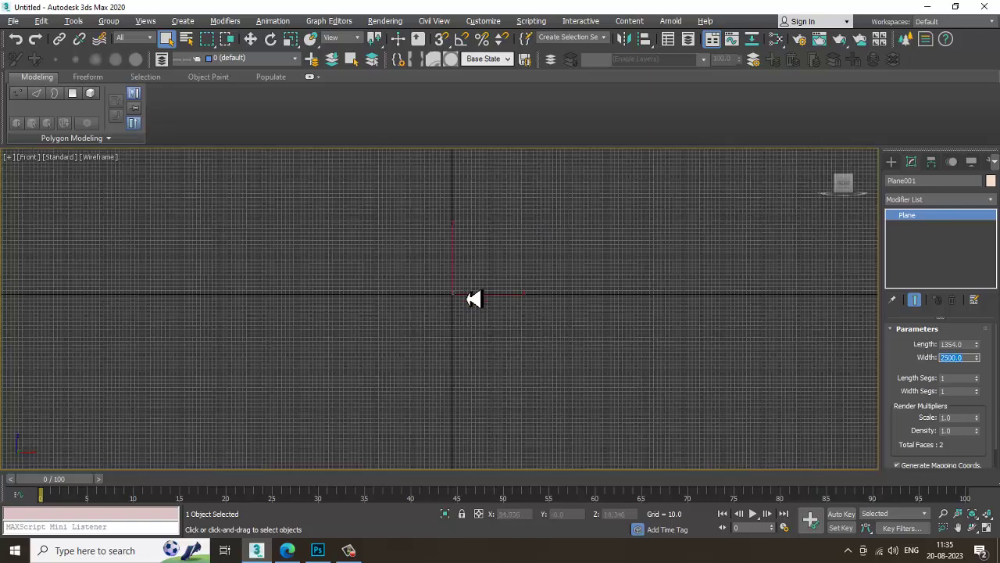
text(r)
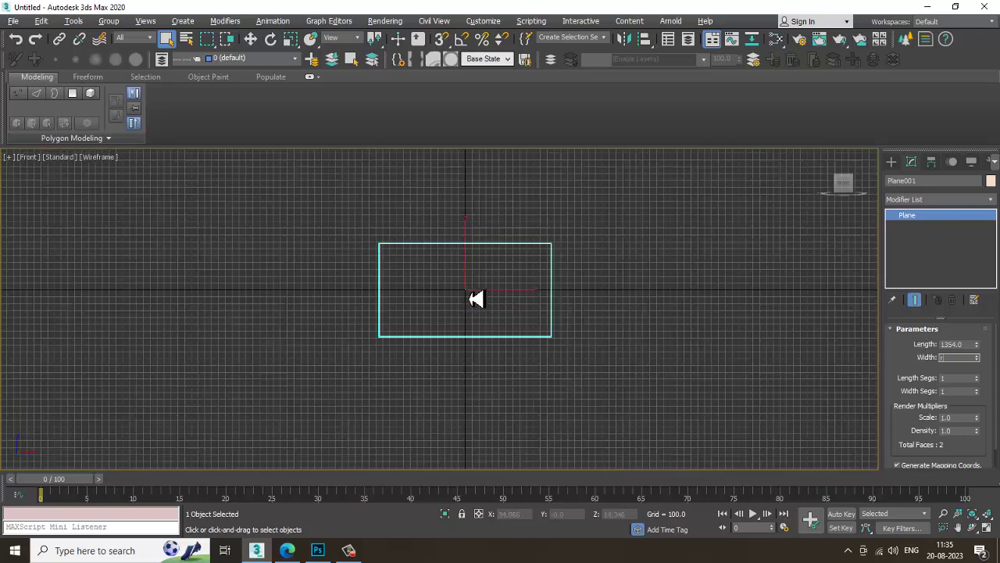
click(557, 214)
click(436, 243)
key(r)
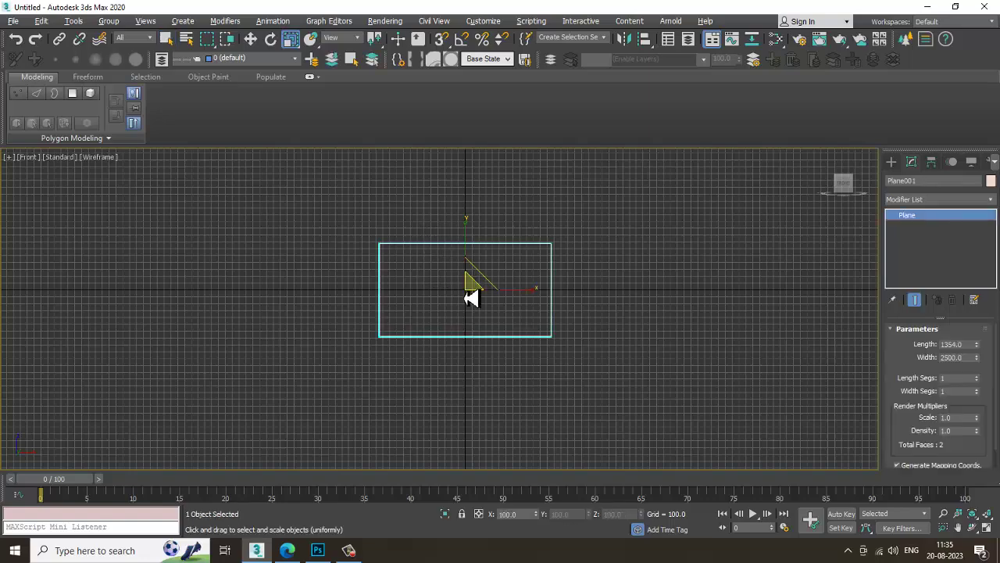
drag(471, 297, 615, 491)
scroll(500, 368, up, 6)
scroll(547, 440, down, 3)
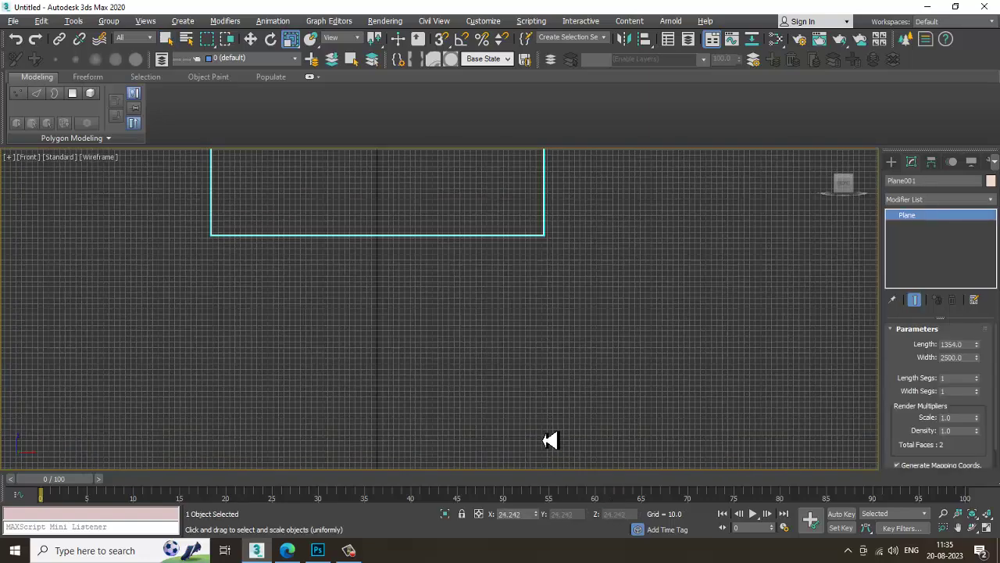
scroll(418, 261, down, 2)
scroll(397, 239, up, 3)
scroll(438, 265, down, 2)
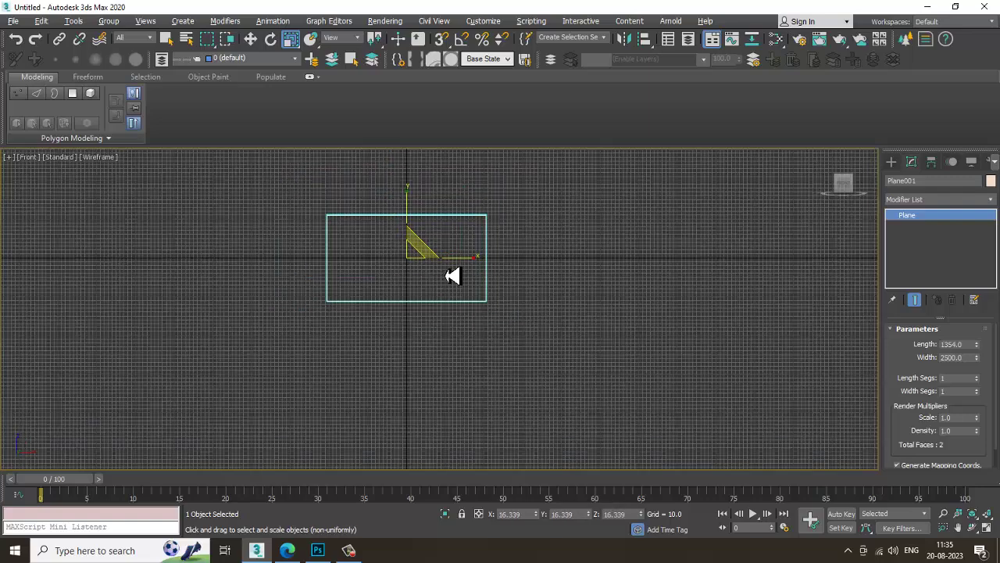
scroll(420, 270, up, 3)
key(w)
drag(413, 250, 427, 183)
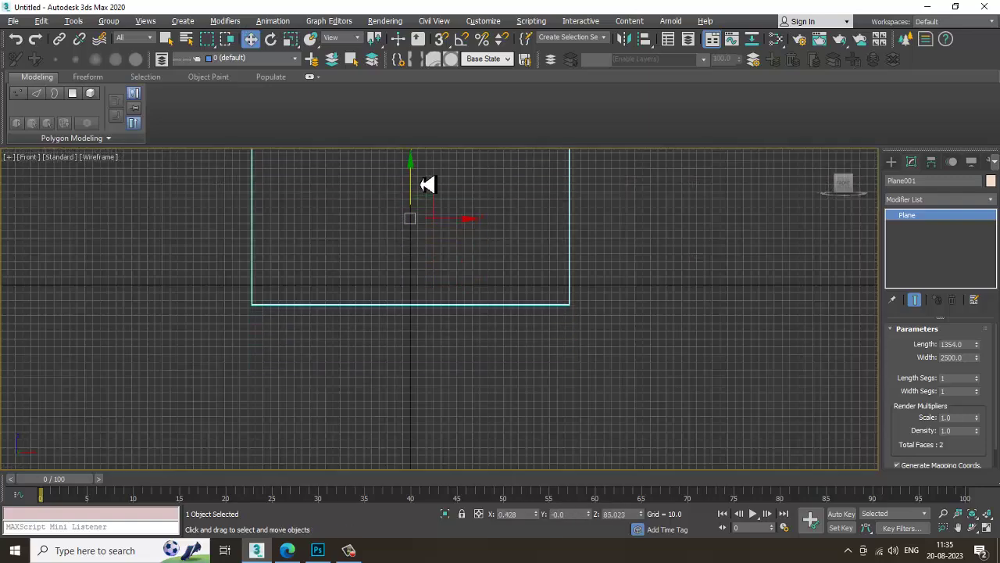
right_click(427, 183)
middle_drag(507, 264, 520, 272)
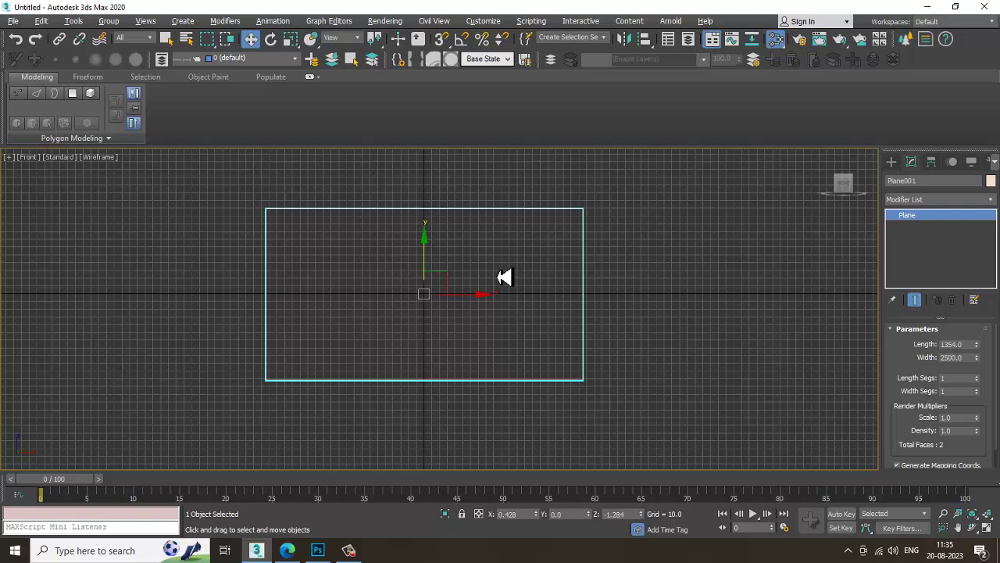
Add a Standard material in the Slate Material Editor and open its parameters
key(m)
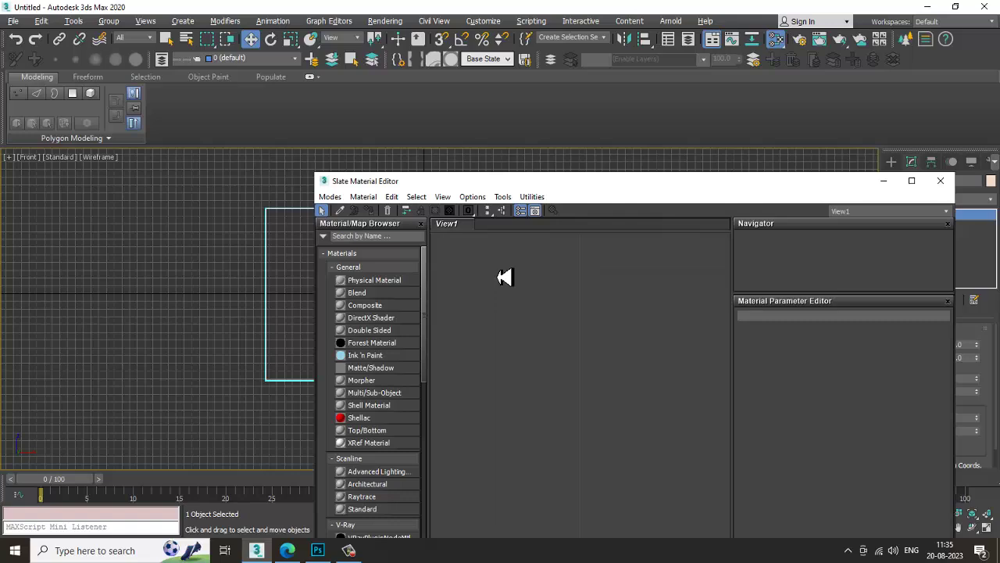
drag(473, 187, 375, 88)
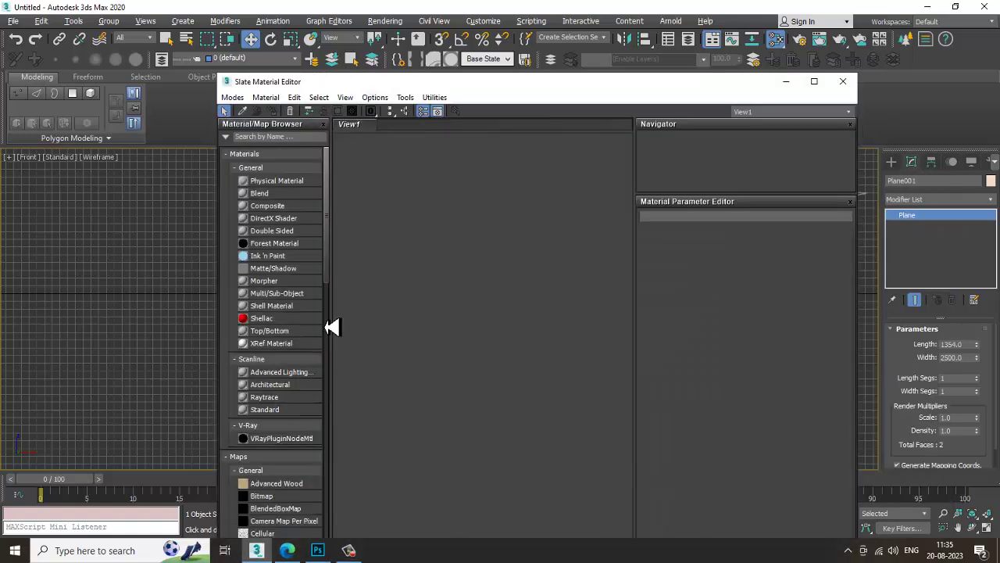
drag(481, 281, 481, 281)
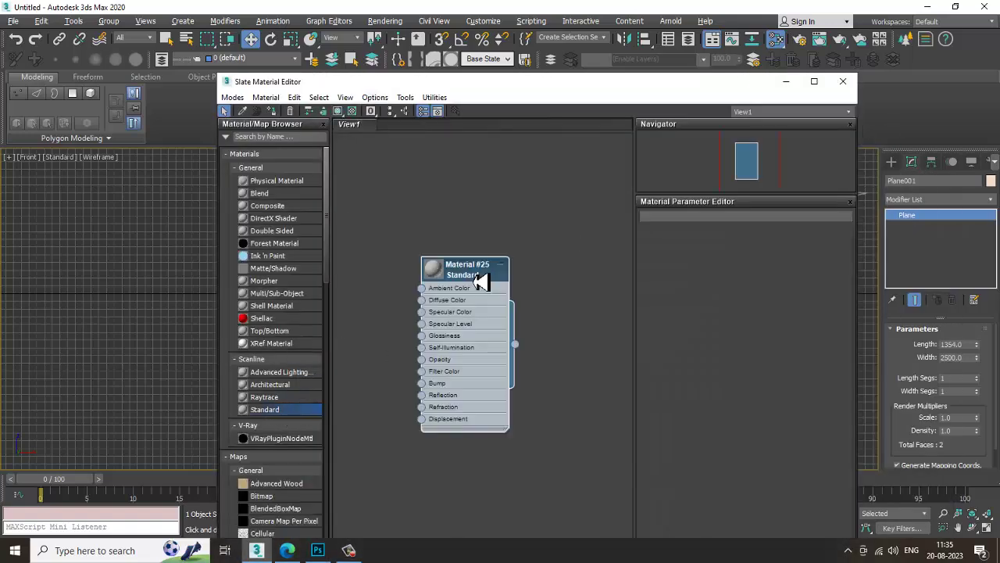
double_click(482, 282)
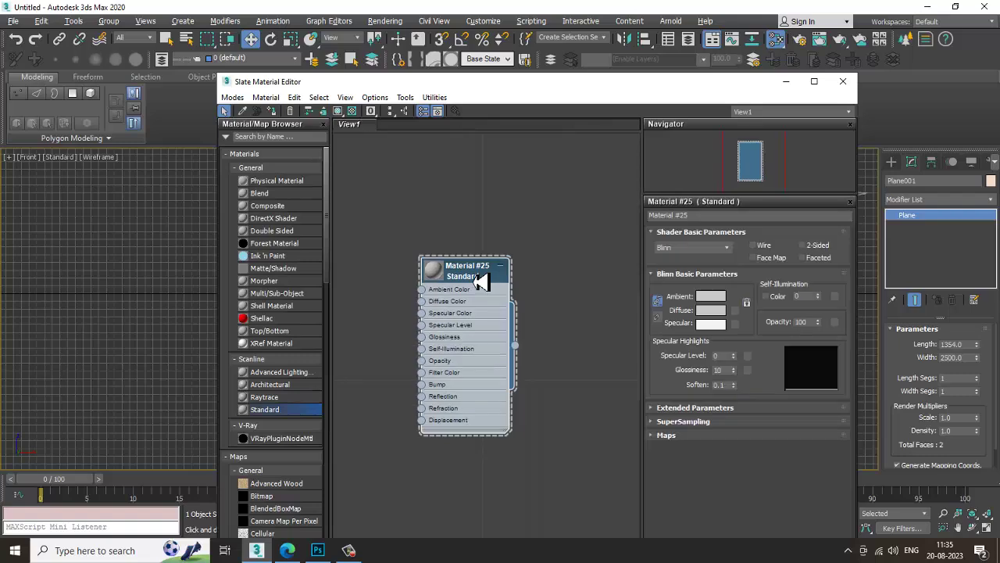
Load front.jpg from the Car folder in D:\August 2023 as a bitmap for the material's diffuse color
click(734, 322)
double_click(613, 150)
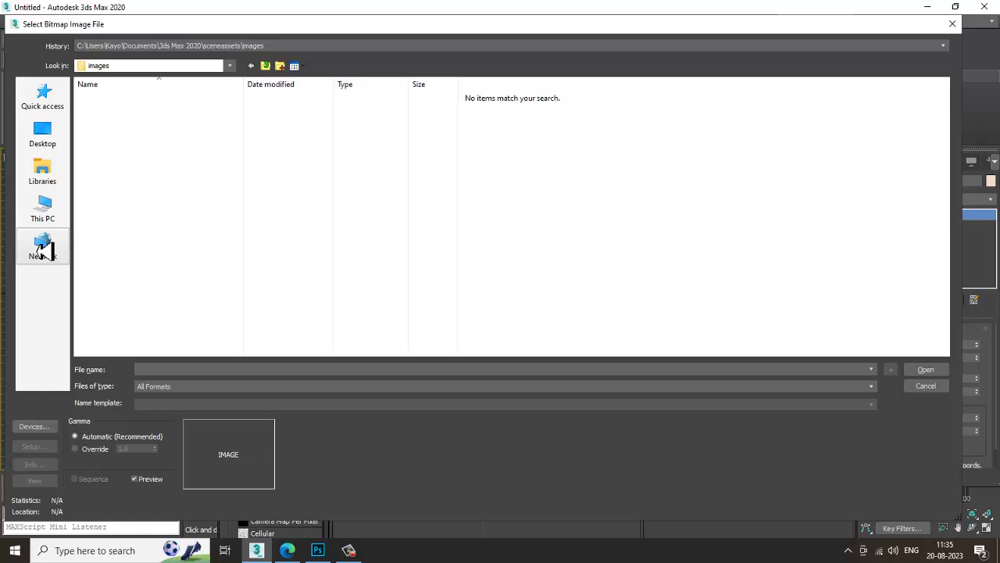
click(41, 206)
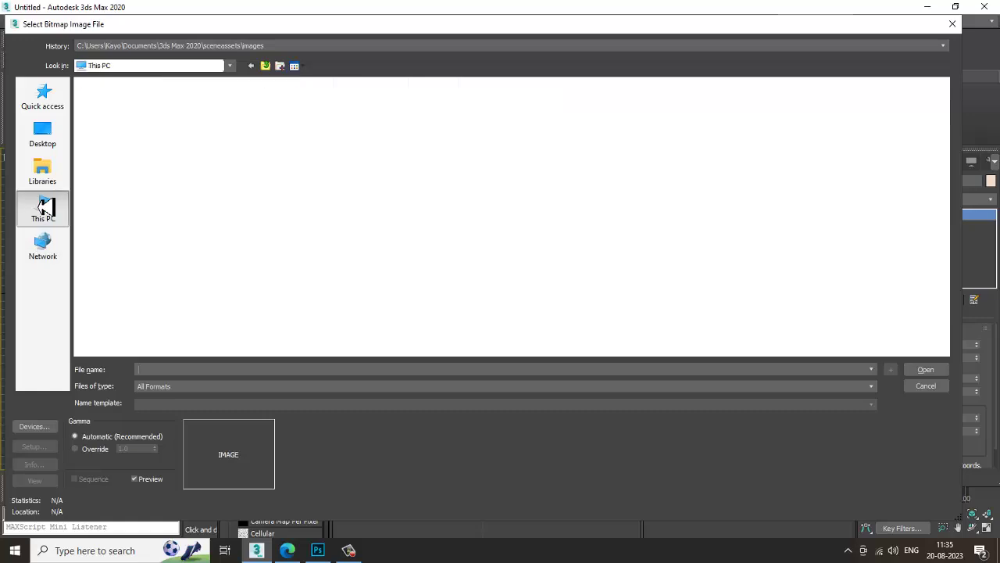
double_click(327, 196)
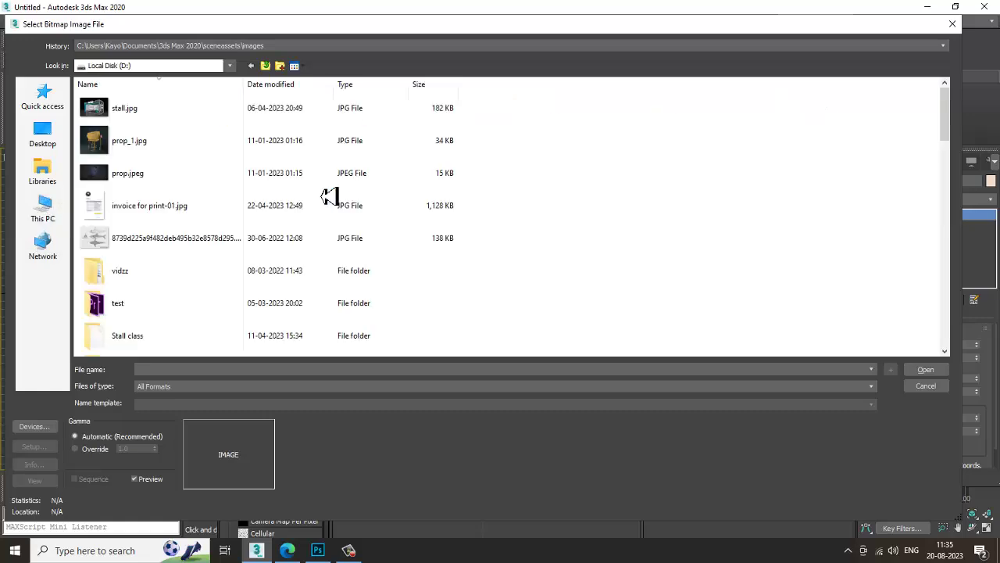
click(168, 221)
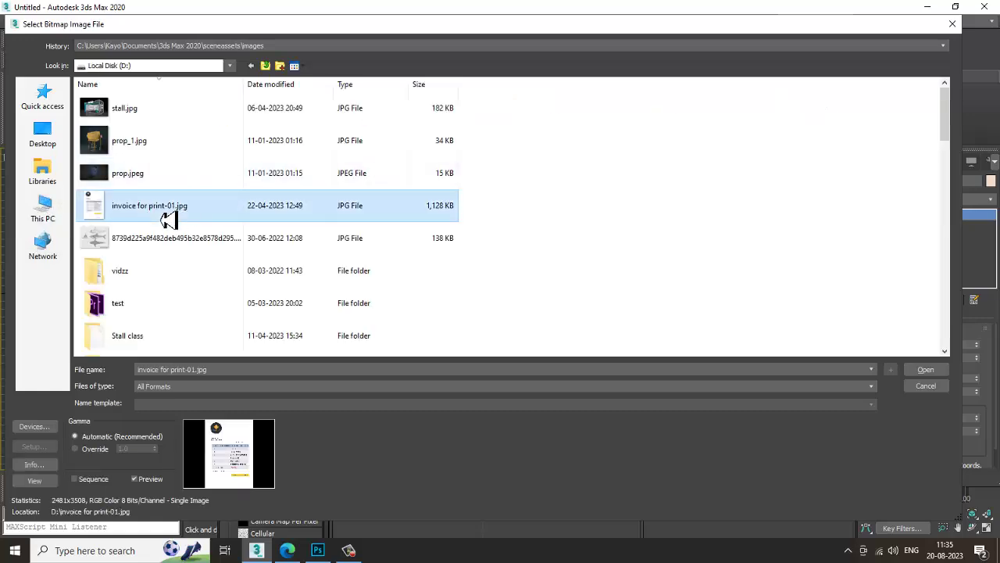
key(a)
double_click(150, 284)
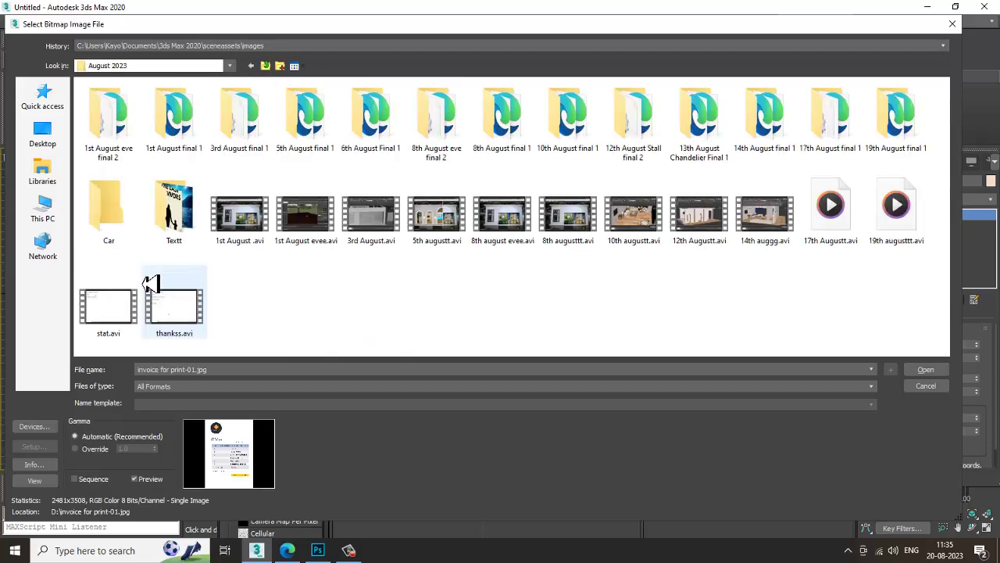
double_click(100, 215)
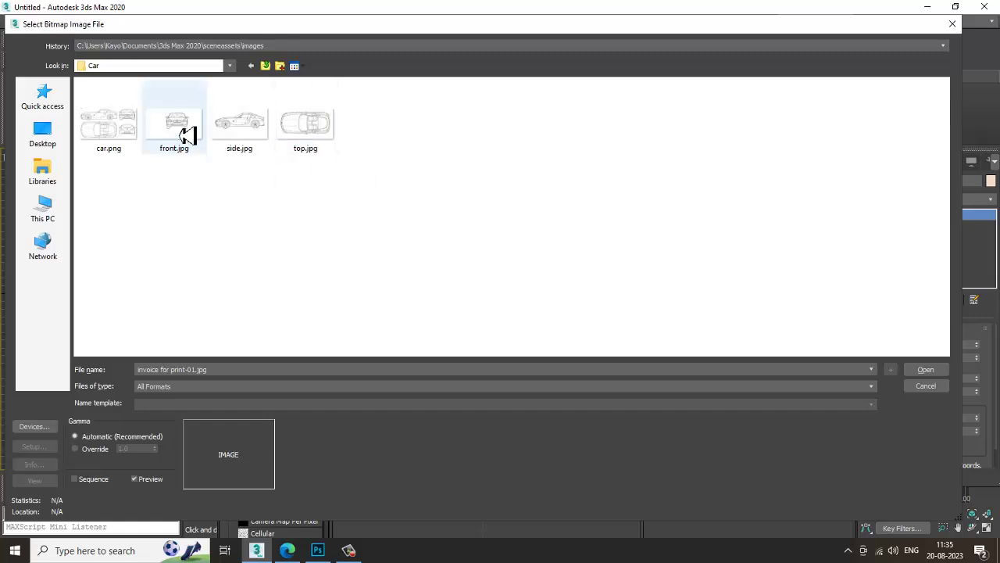
double_click(187, 135)
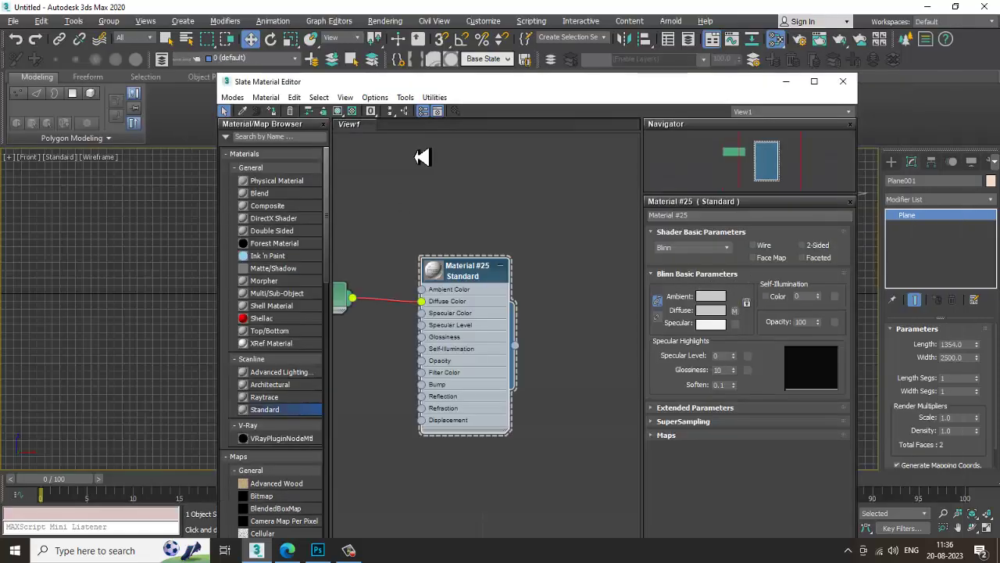
Show the front view material's image on the plane and set the Front view to default shading
click(338, 111)
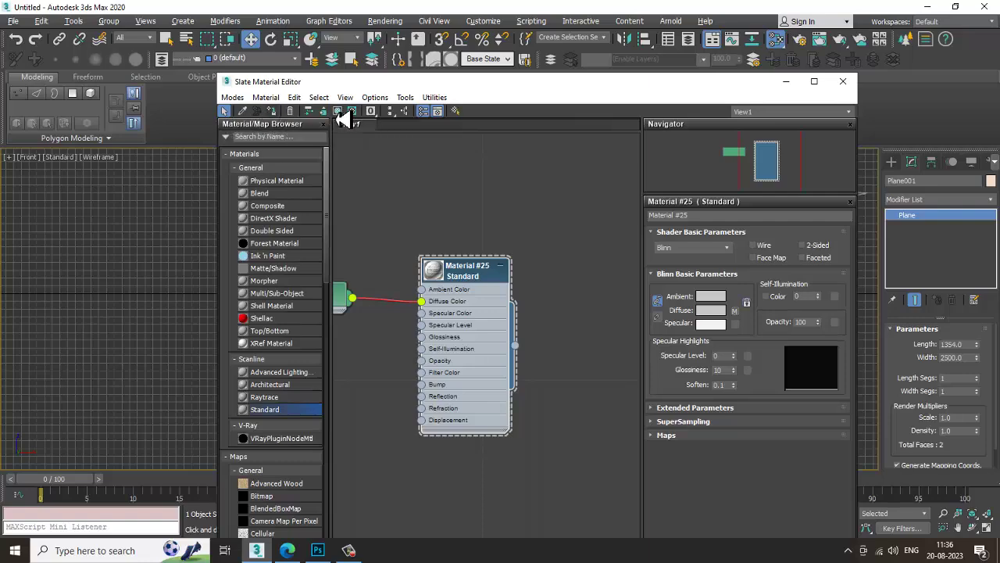
click(786, 81)
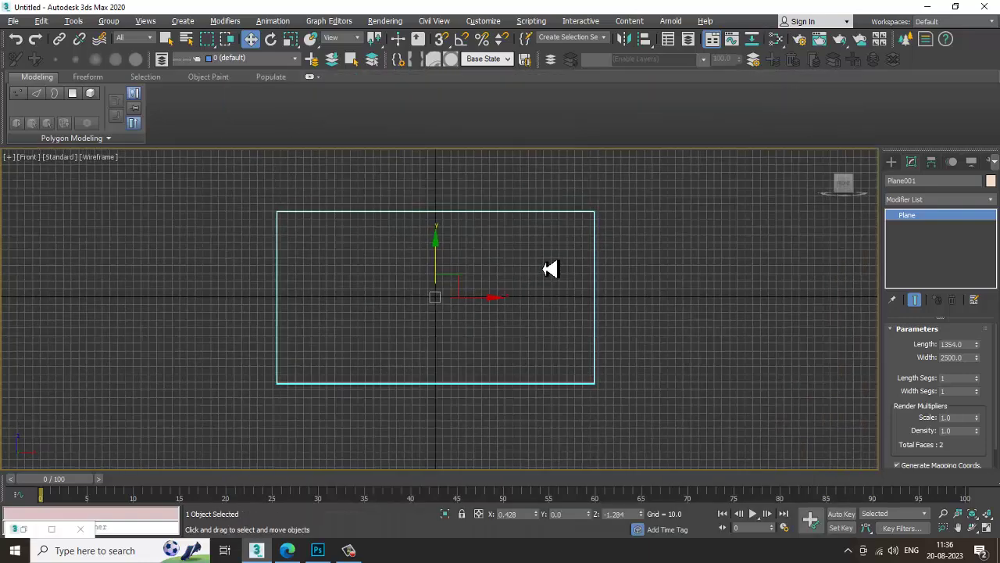
key(F3)
scroll(554, 271, up, 4)
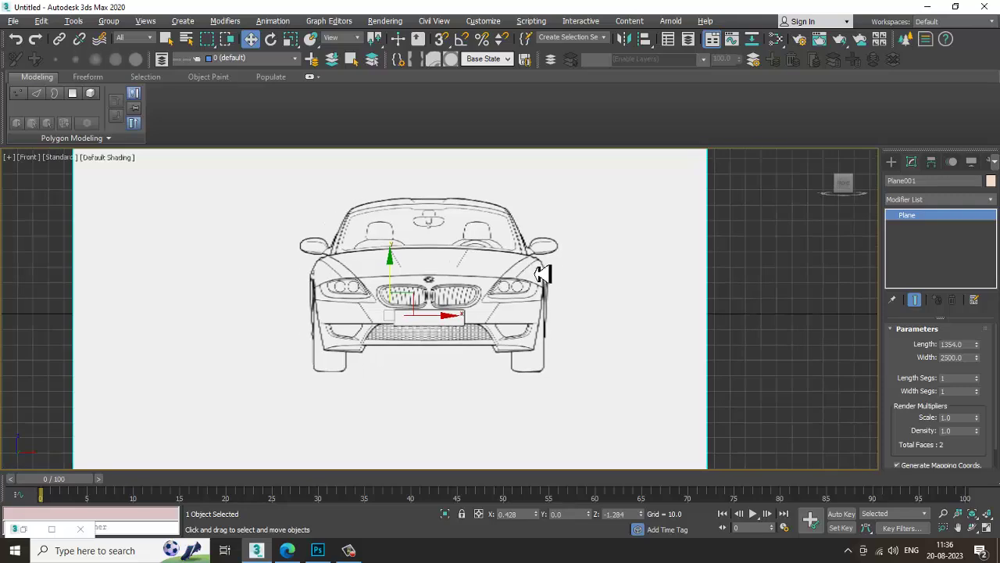
Inspect the front blueprint on the plane, check the Image Size dimensions in Photoshop, and return to 3ds Max
scroll(540, 270, down, 2)
scroll(524, 257, up, 3)
scroll(553, 260, down, 1)
scroll(554, 260, down, 3)
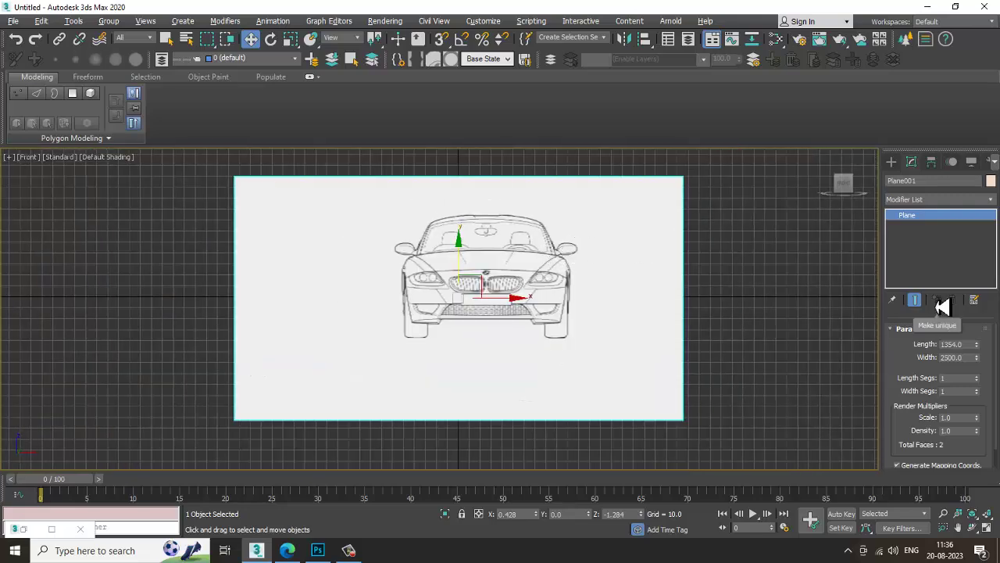
click(317, 550)
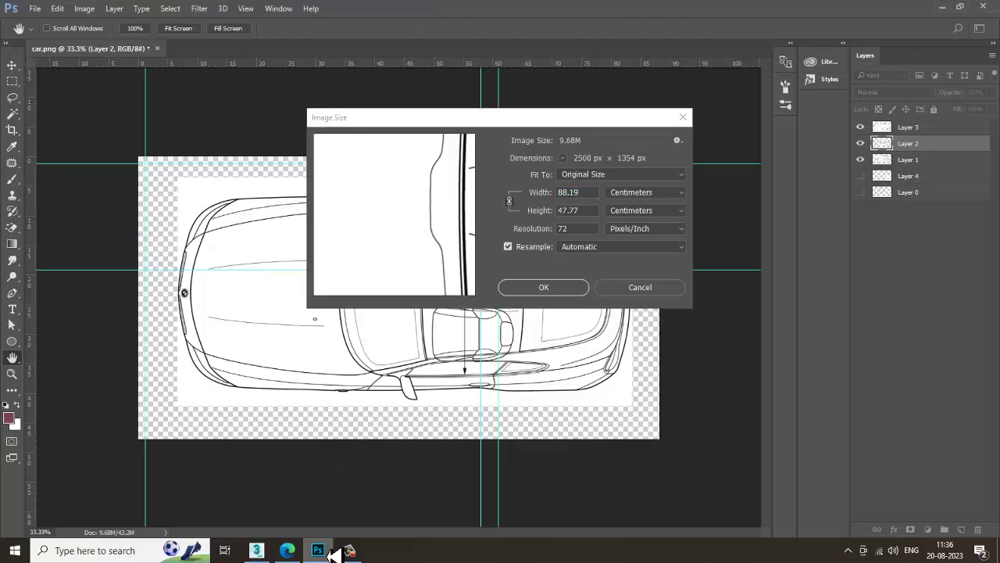
click(330, 549)
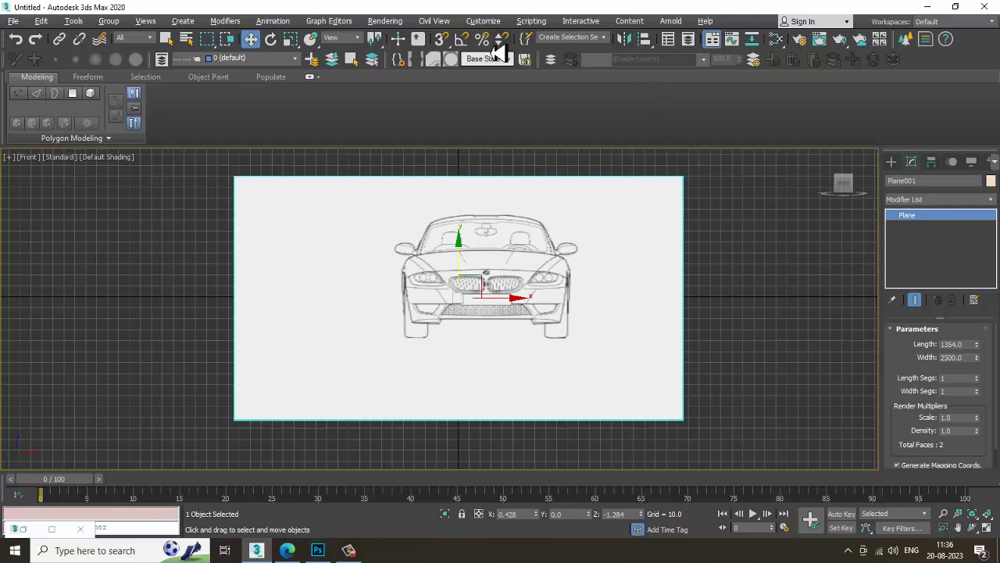
Turn on angle snap and make a rotated copy of the plane in the Left view, perpendicular to the original
right_click(462, 39)
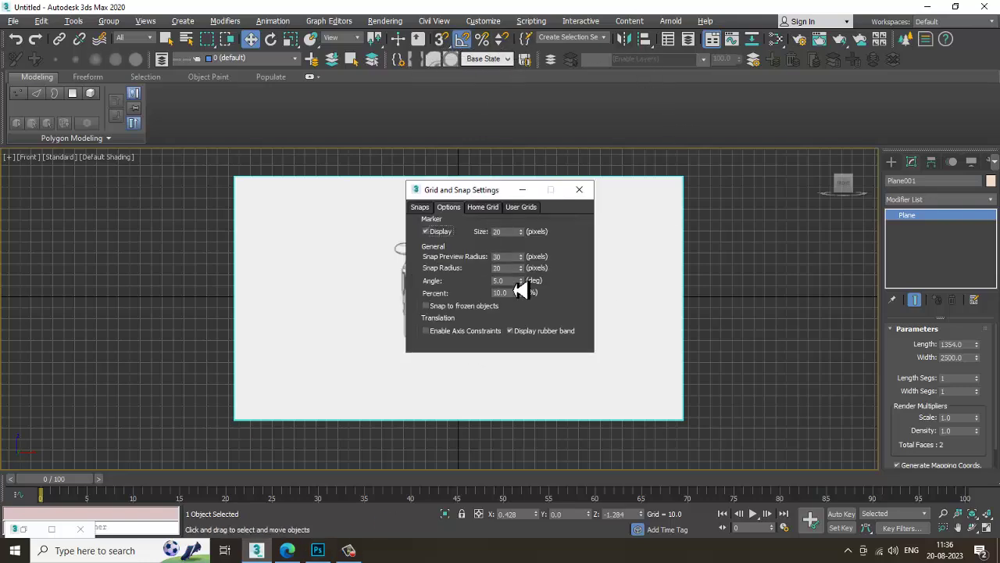
click(579, 189)
key(alt+w)
right_click(263, 398)
key(alt+w)
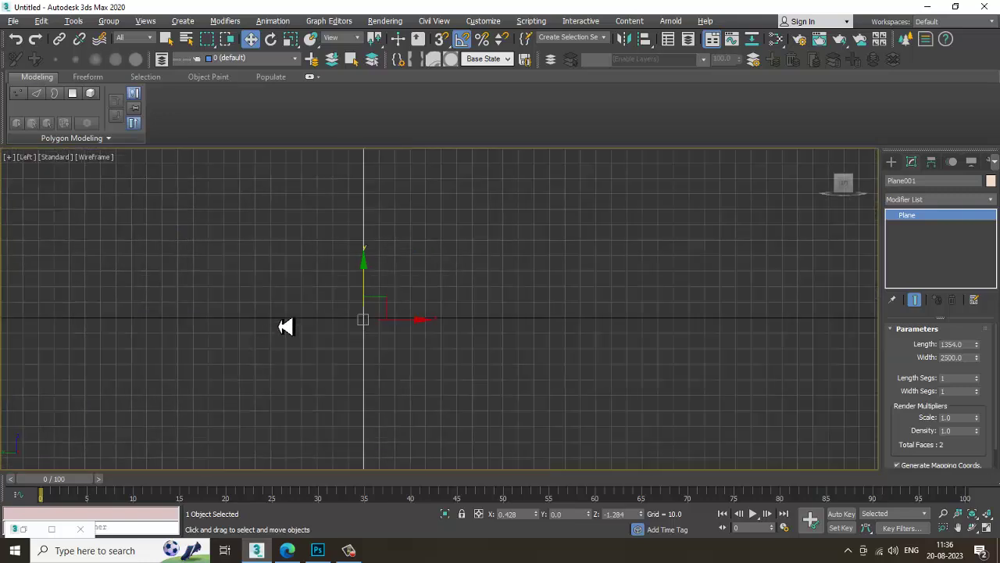
key(e)
middle_drag(285, 327, 351, 306)
shift+drag(431, 314, 425, 315)
click(505, 327)
key(w)
Frame the copied plane in the Left view and add a second Standard material for it in the Slate Material Editor
key(alt+w)
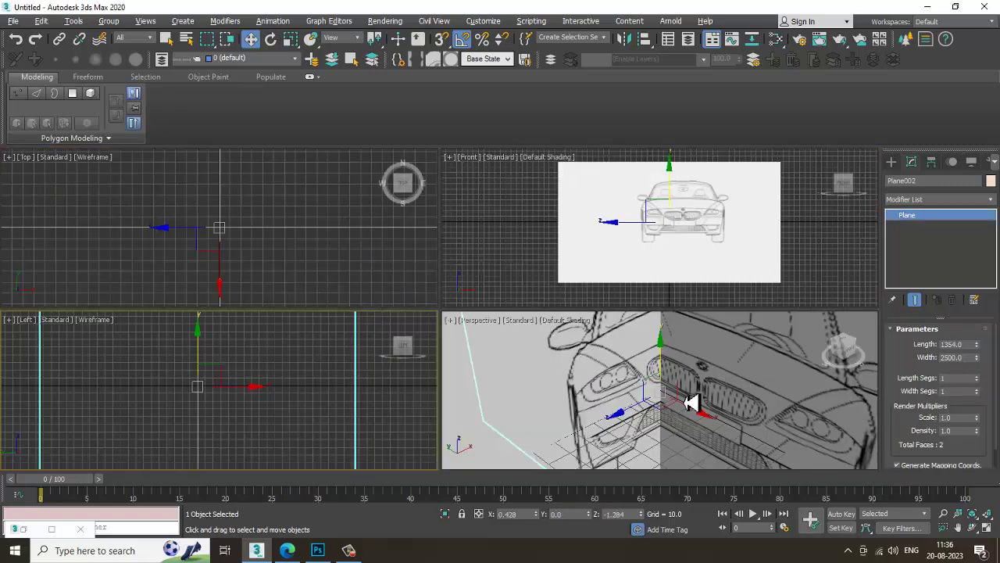
key(alt+w)
middle_drag(350, 351, 394, 323)
scroll(394, 324, up, 2)
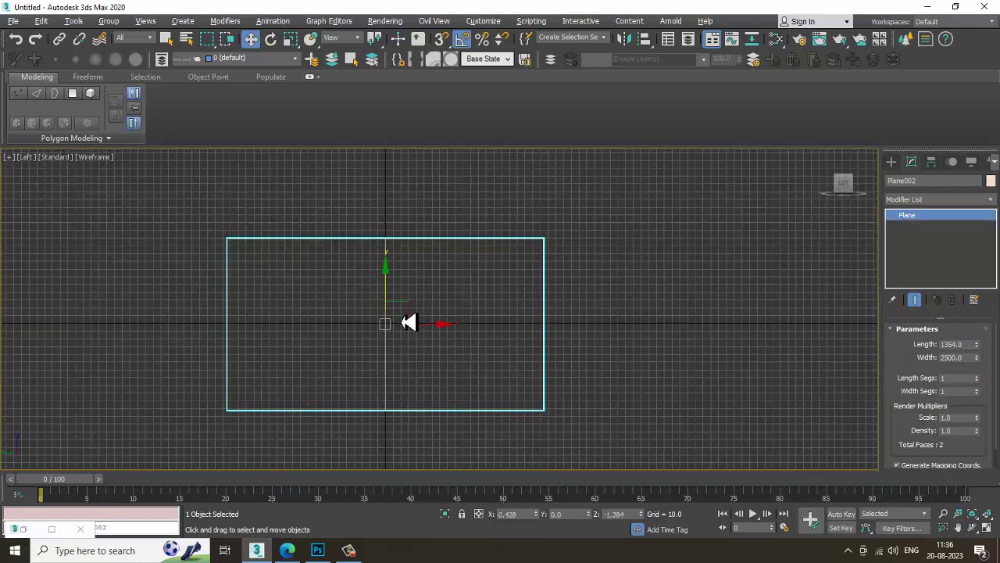
key(m)
middle_drag(568, 377, 600, 244)
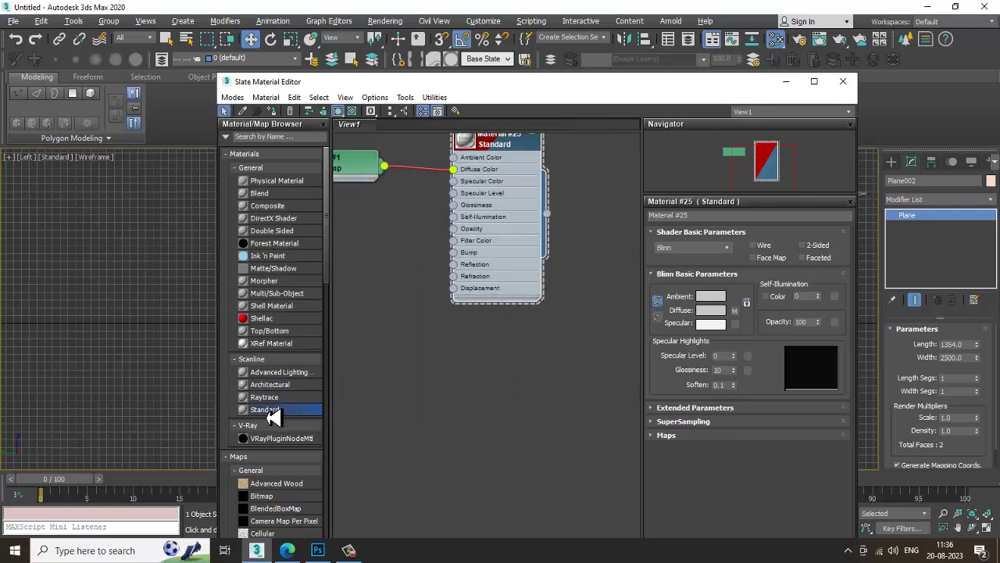
drag(472, 381, 473, 380)
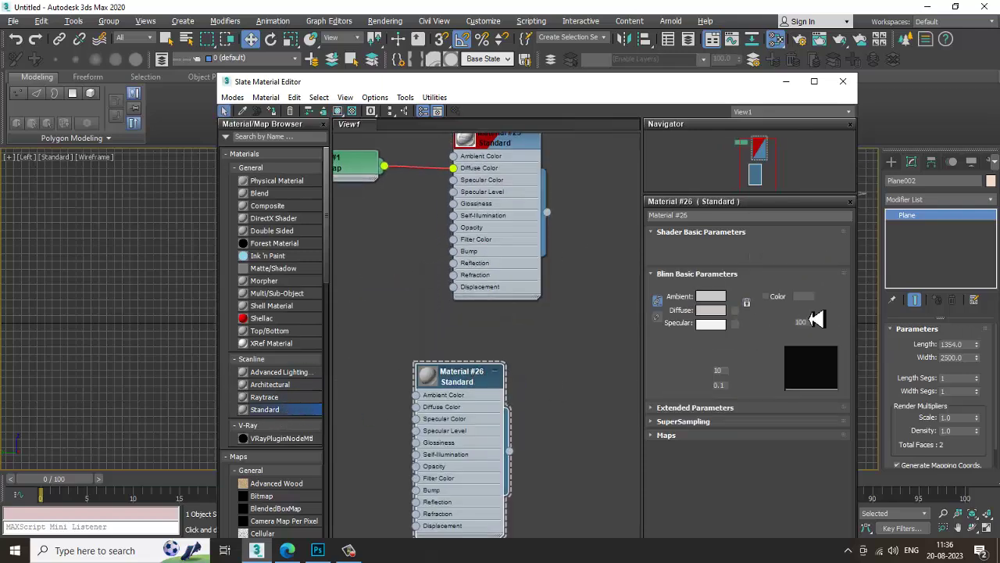
Load side.jpg as the second material's diffuse bitmap and display it on the copied plane in the shaded Left view
click(741, 314)
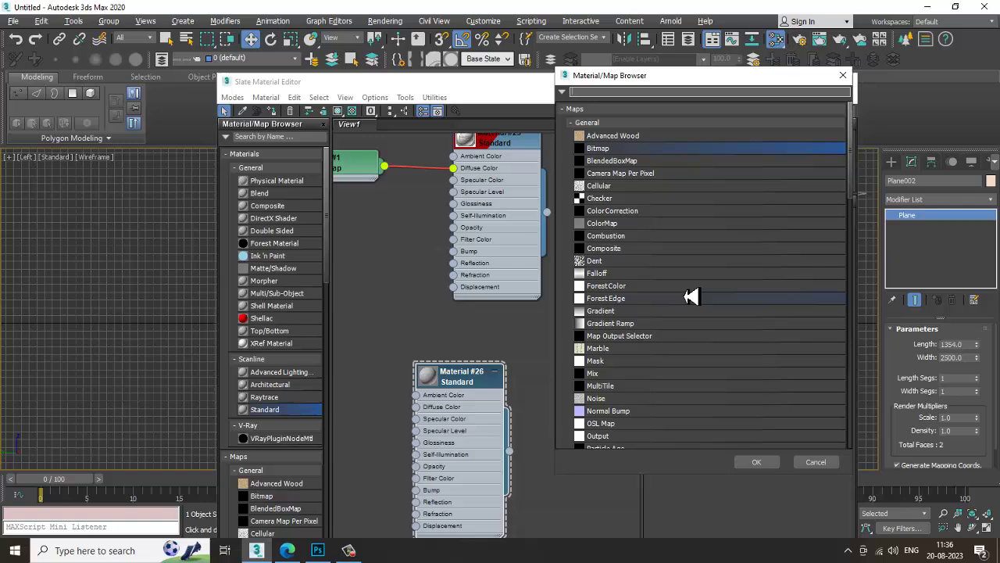
double_click(641, 153)
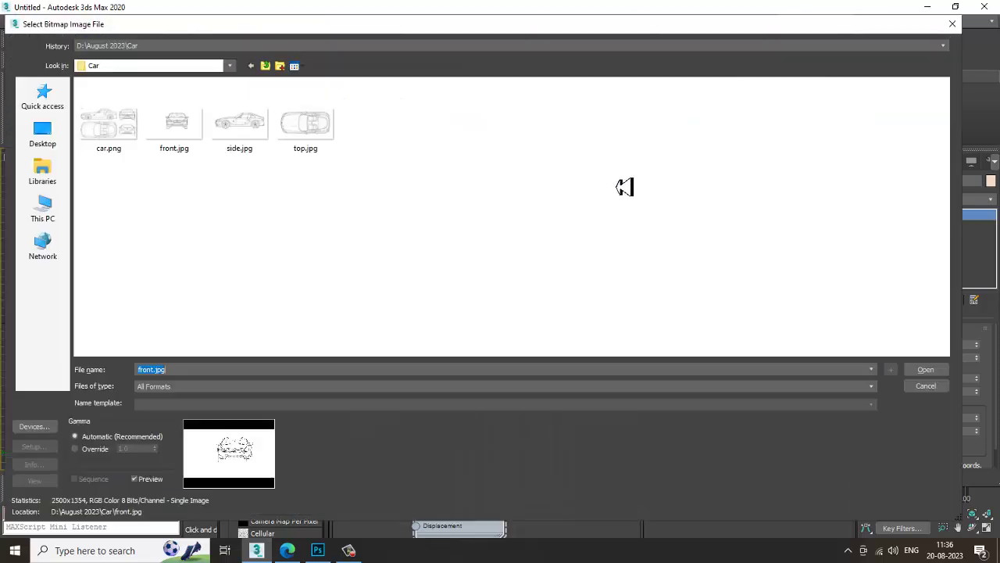
double_click(263, 134)
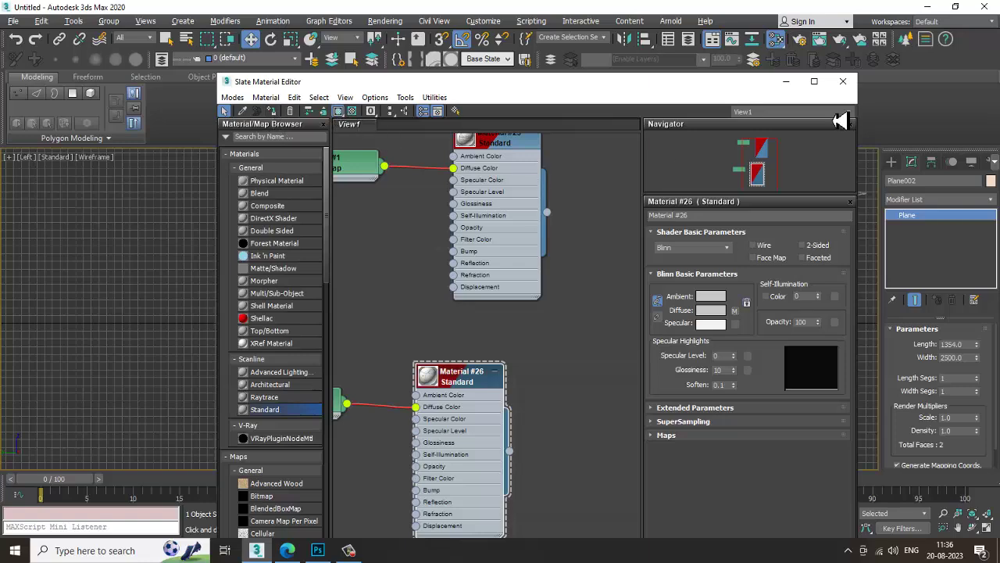
click(786, 82)
key(F3)
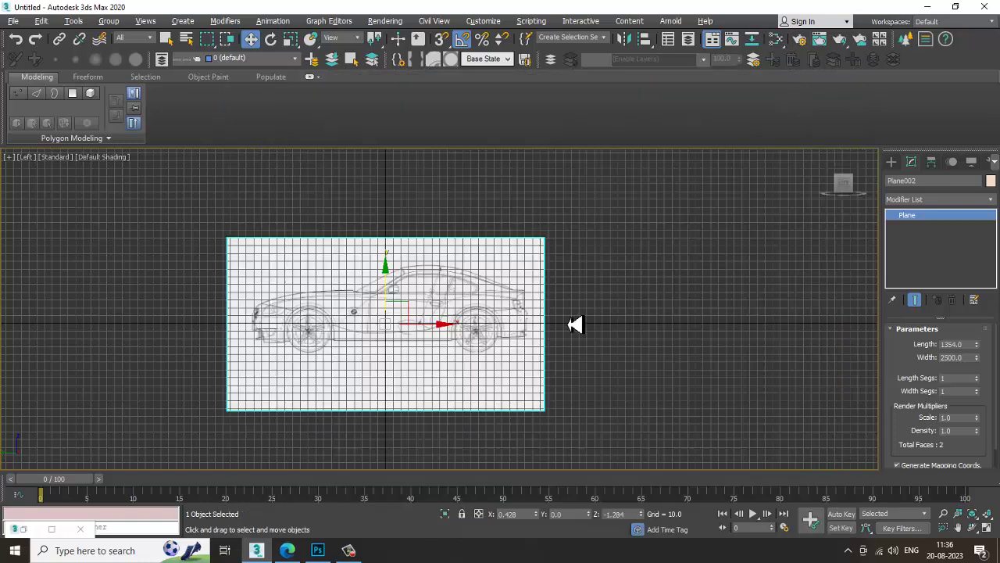
Raise both planes above the grid to a Z of about 123.7 and move the front view plane back behind the side view plane
key(alt+w)
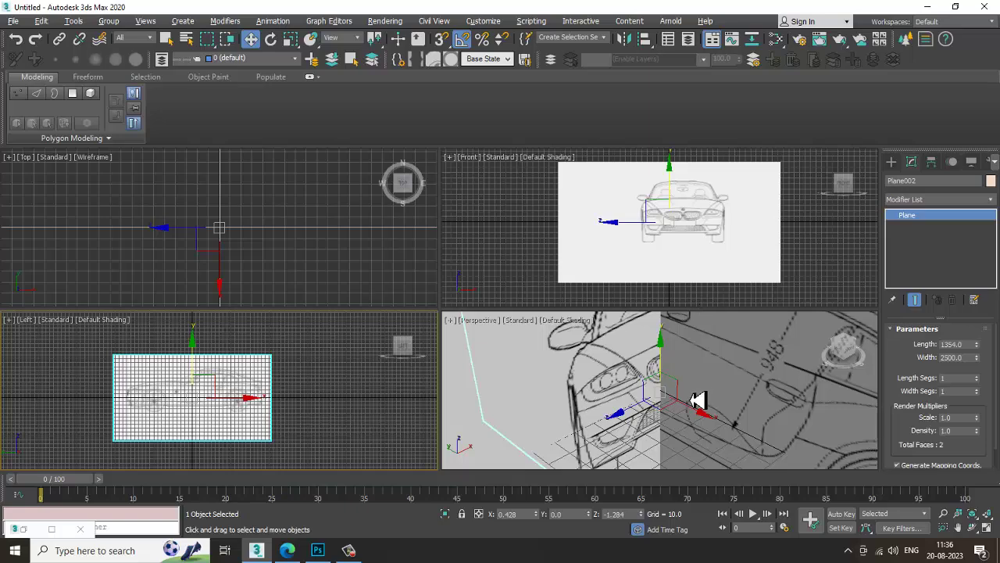
scroll(698, 400, down, 2)
key(alt+w)
scroll(679, 373, down, 2)
alt+middle_drag(679, 373, 674, 309)
drag(513, 212, 668, 316)
alt+middle_drag(631, 294, 737, 302)
click(684, 328)
click(621, 335)
alt+middle_drag(621, 335, 652, 342)
key(alt+w)
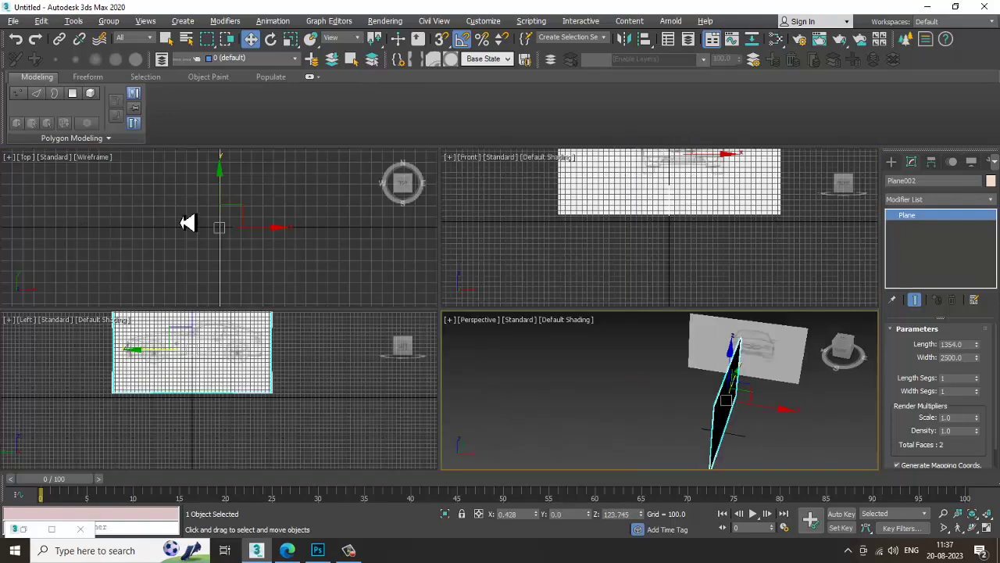
Examine both blueprint planes in the Top, Left and Perspective views, checking which face of the side view plane shows its image
key(alt+w)
scroll(234, 221, down, 3)
key(alt+w)
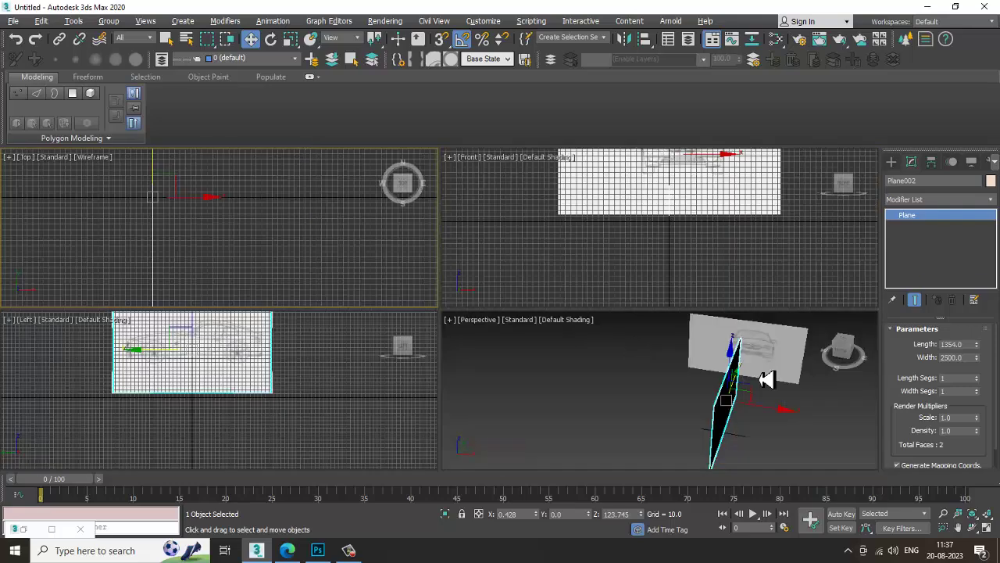
alt+middle_drag(766, 379, 786, 380)
key(alt+w)
alt+middle_drag(648, 353, 683, 349)
key(alt+w)
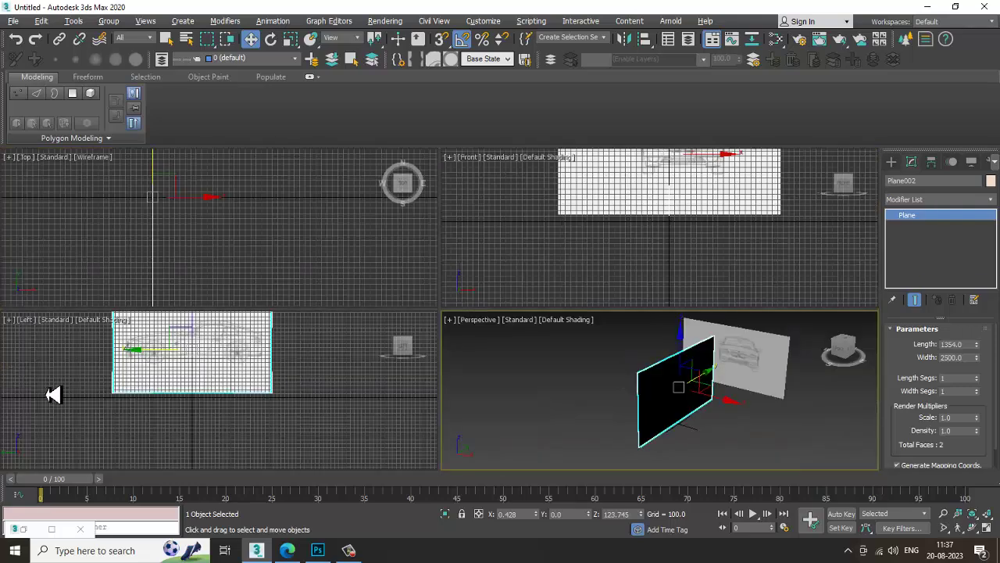
alt+middle_drag(737, 395, 675, 368)
key(alt+w)
key(alt+w)
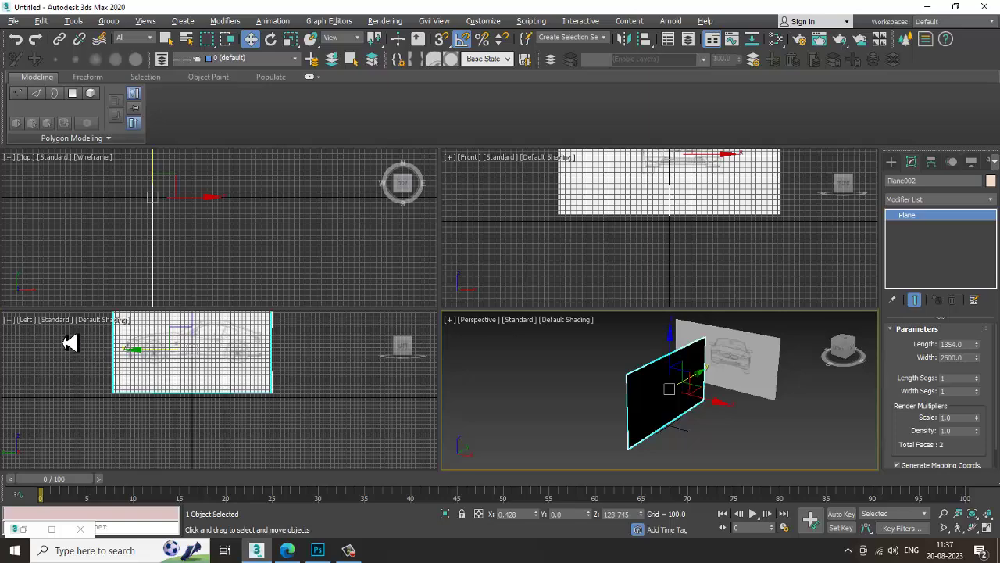
middle_drag(195, 344, 206, 382)
scroll(205, 383, up, 2)
key(alt+w)
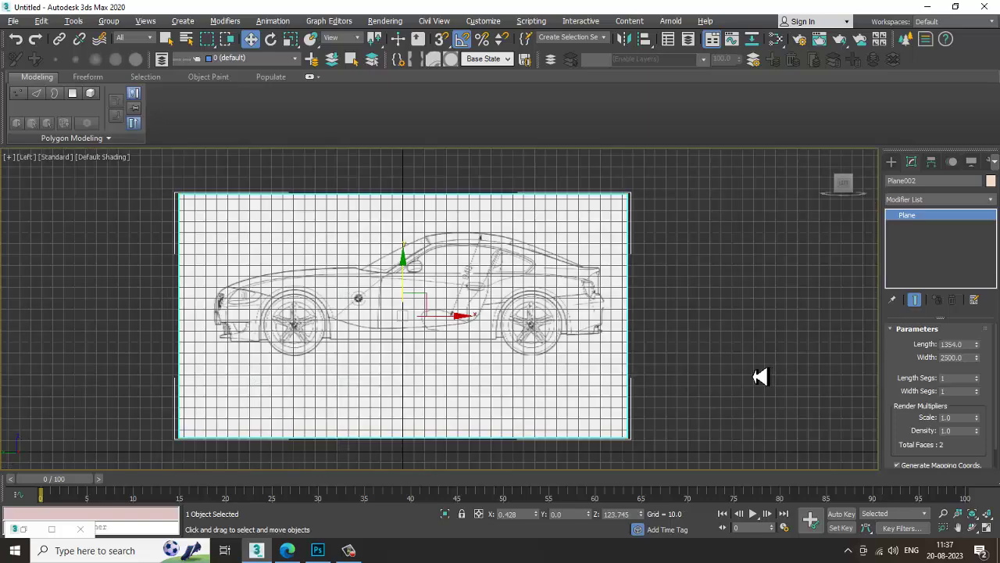
key(alt+w)
middle_drag(693, 394, 679, 394)
key(alt+w)
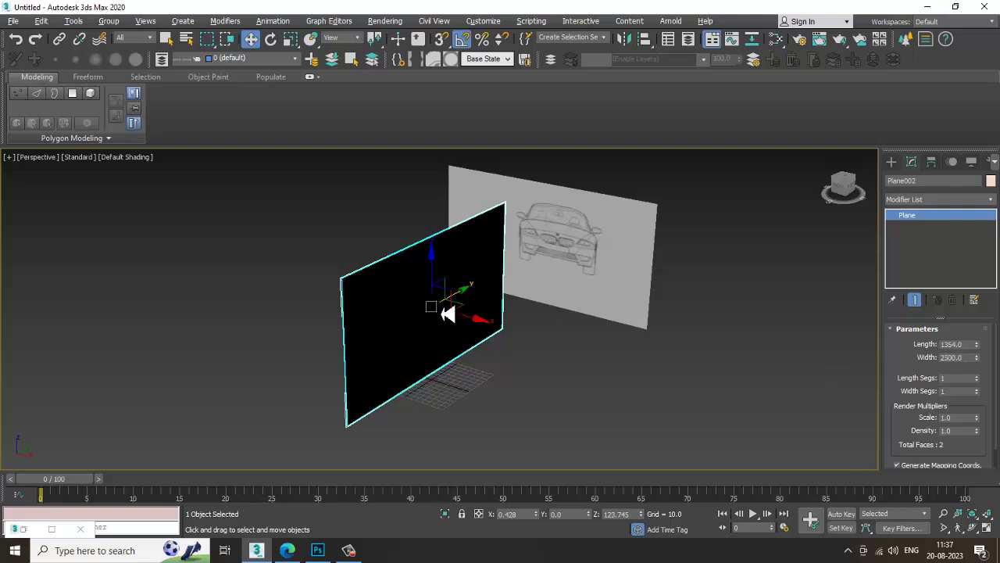
Mirror the side view plane along the Y axis without cloning it
click(625, 39)
click(477, 224)
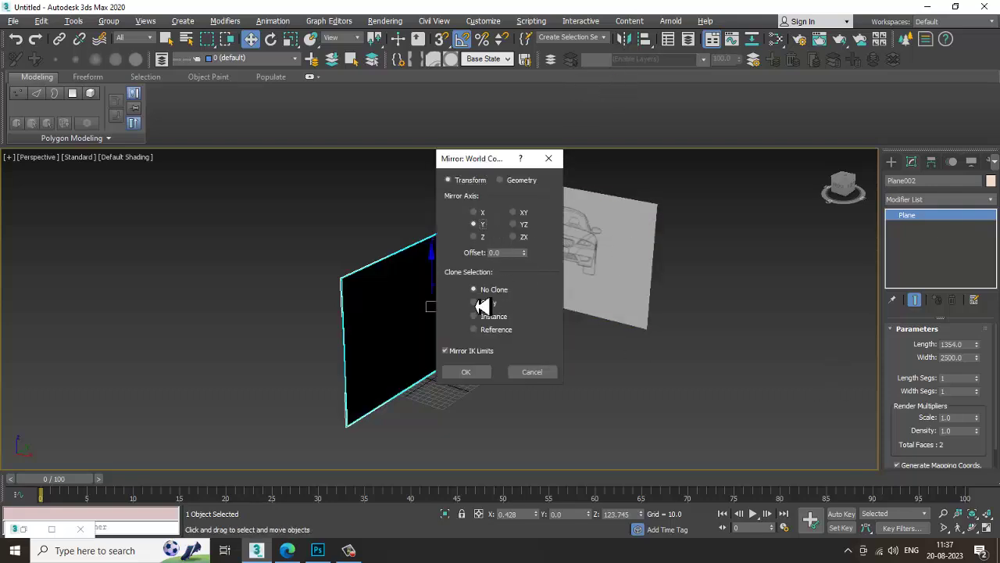
click(476, 373)
alt+middle_drag(476, 364, 397, 313)
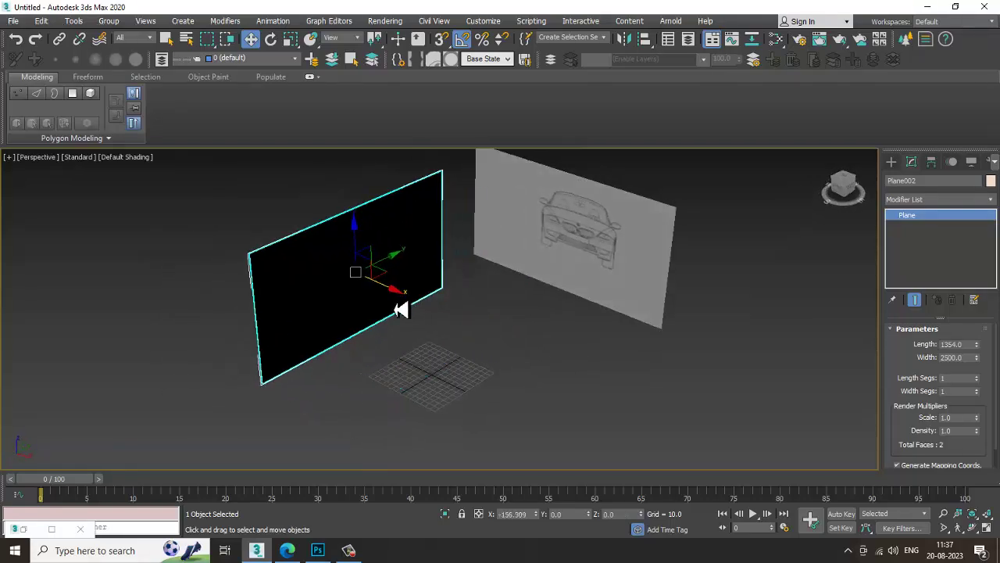
Change the Left viewport to the Right view and centre the side view plane in it
key(alt+w)
click(29, 322)
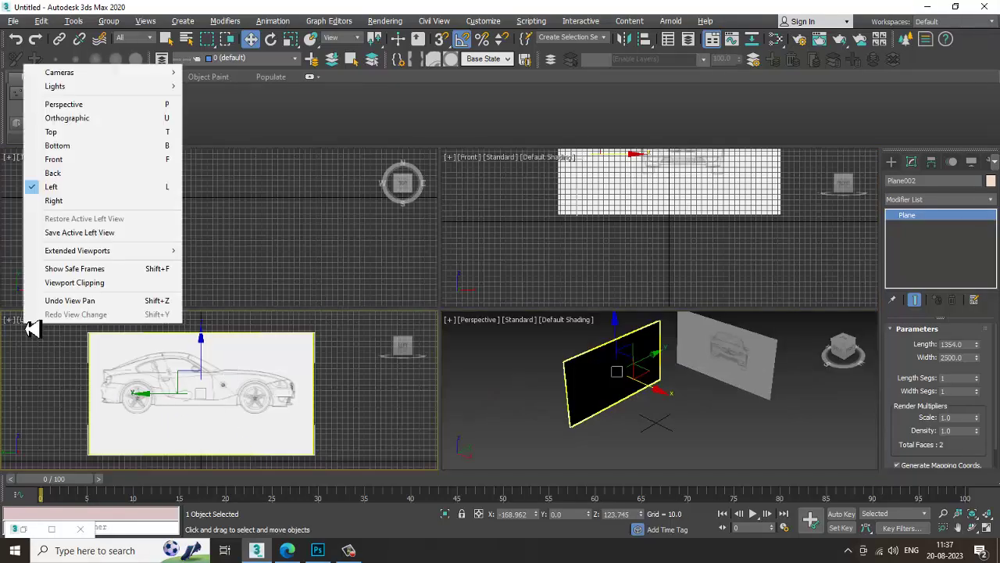
click(101, 204)
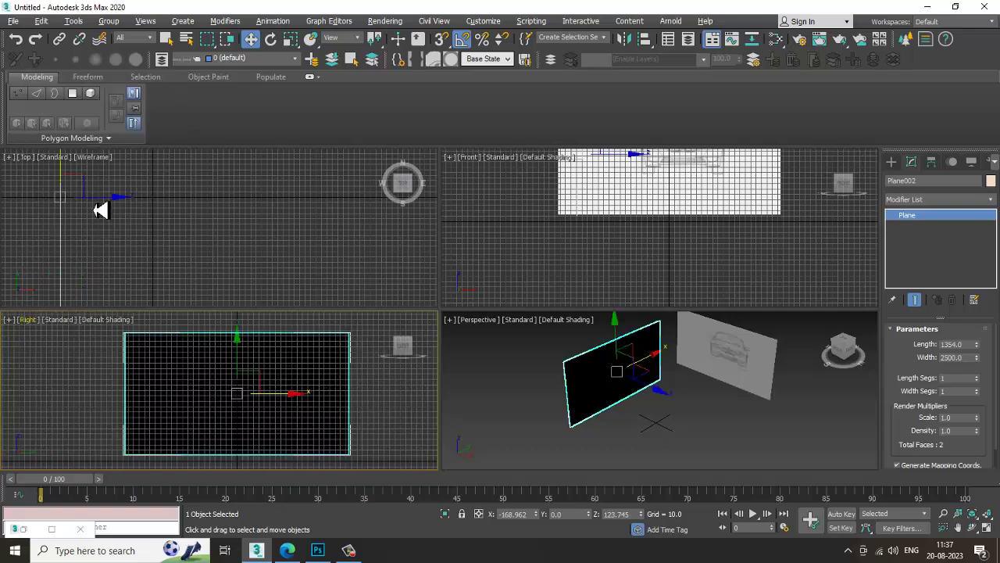
middle_drag(257, 401, 223, 397)
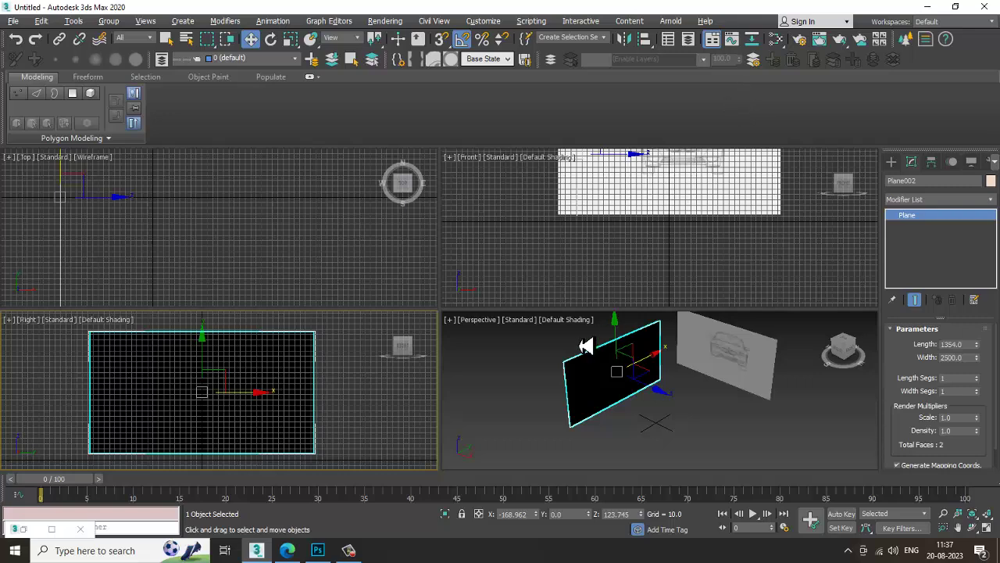
Mirror the side view plane along the X axis without cloning so its image faces the Right view
alt+middle_drag(700, 347, 655, 424)
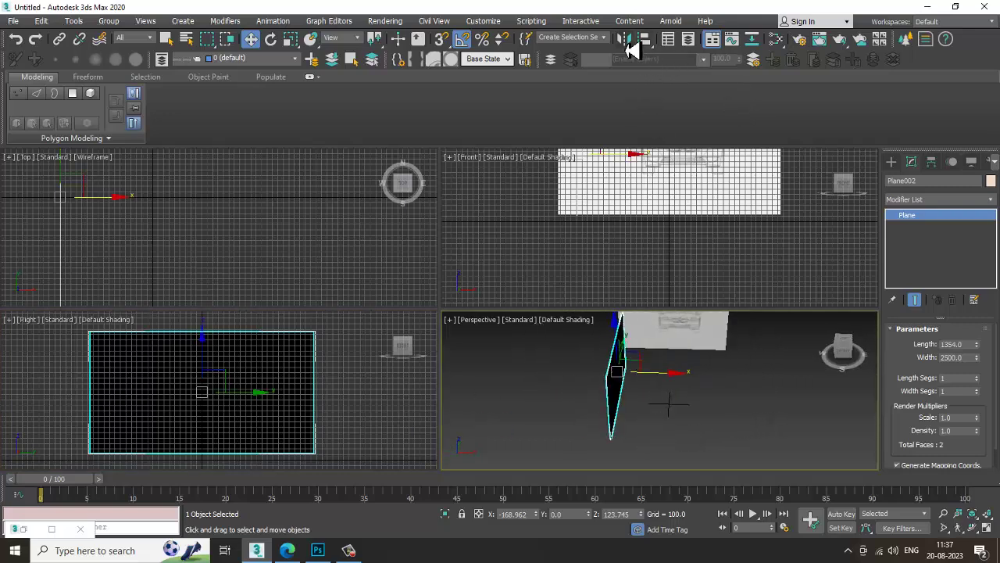
click(628, 42)
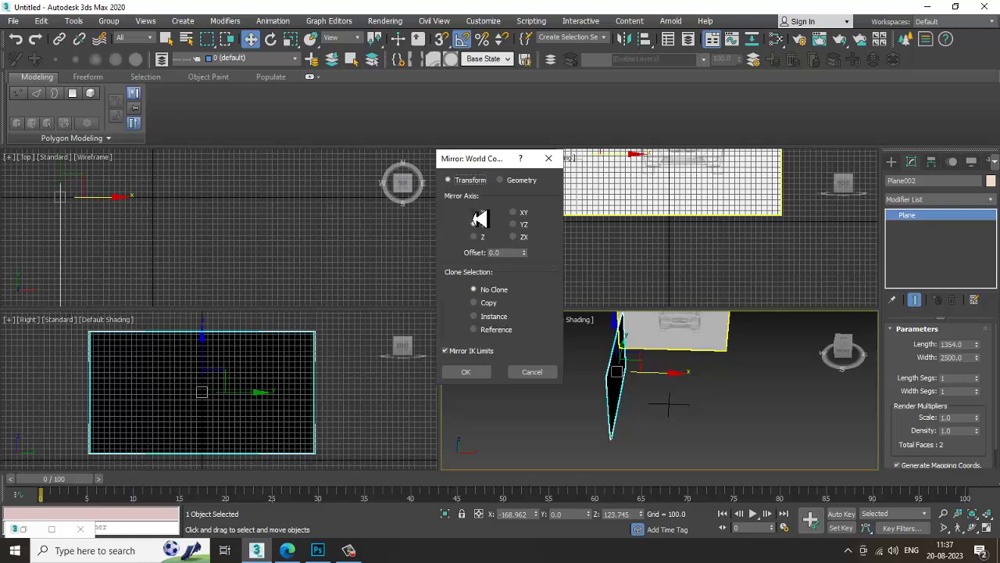
click(478, 222)
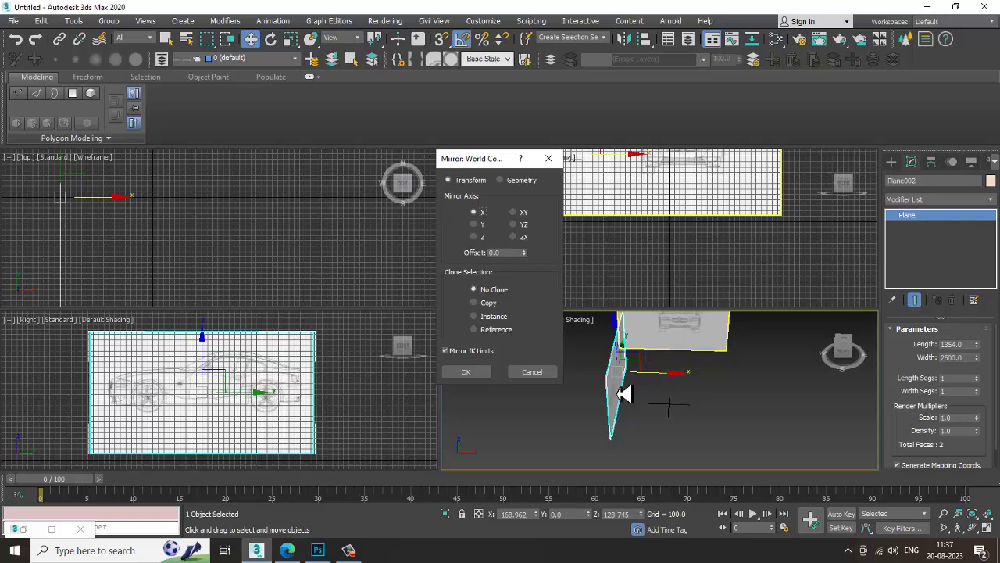
click(465, 372)
mouse_move(576, 391)
alt+middle_down()
mouse_move(668, 370)
mouse_move(594, 393)
alt+middle_up()
middle_drag(257, 379, 228, 382)
key(alt+w)
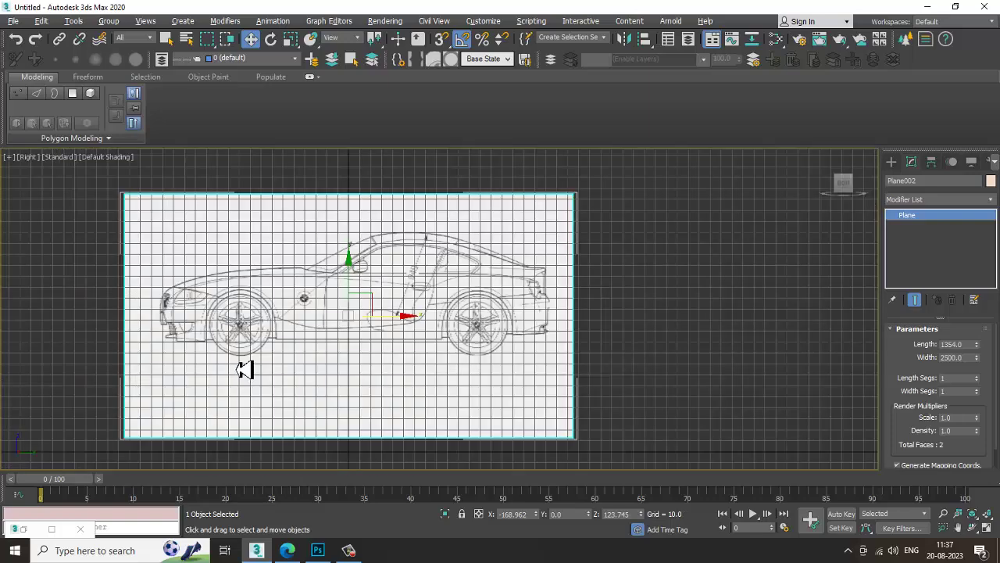
Move the side view plane farther out from the front view plane, to an X of about -203.2
scroll(297, 358, down, 2)
key(alt+w)
middle_click(771, 395)
key(alt+w)
alt+middle_drag(771, 396, 694, 351)
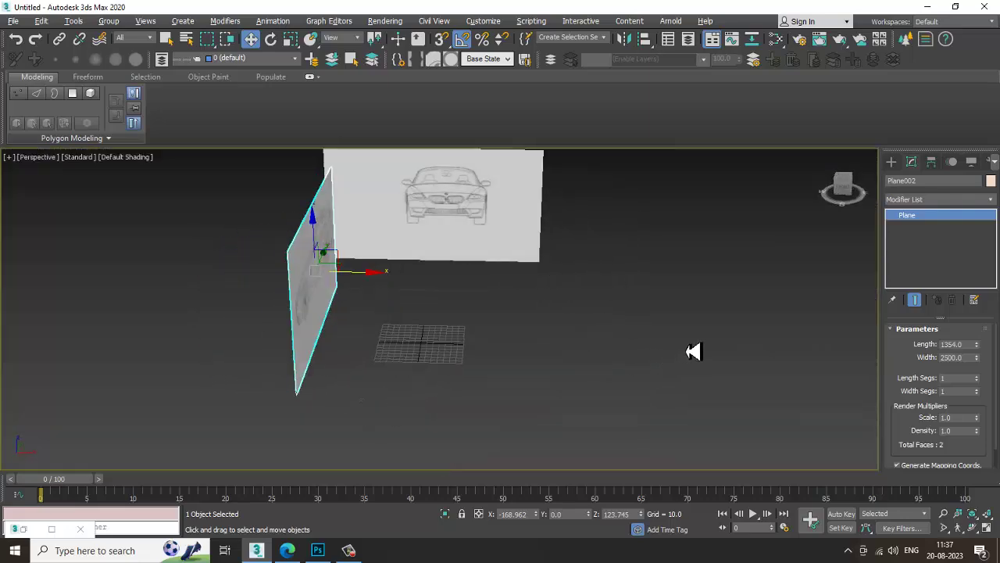
middle_drag(512, 252, 362, 315)
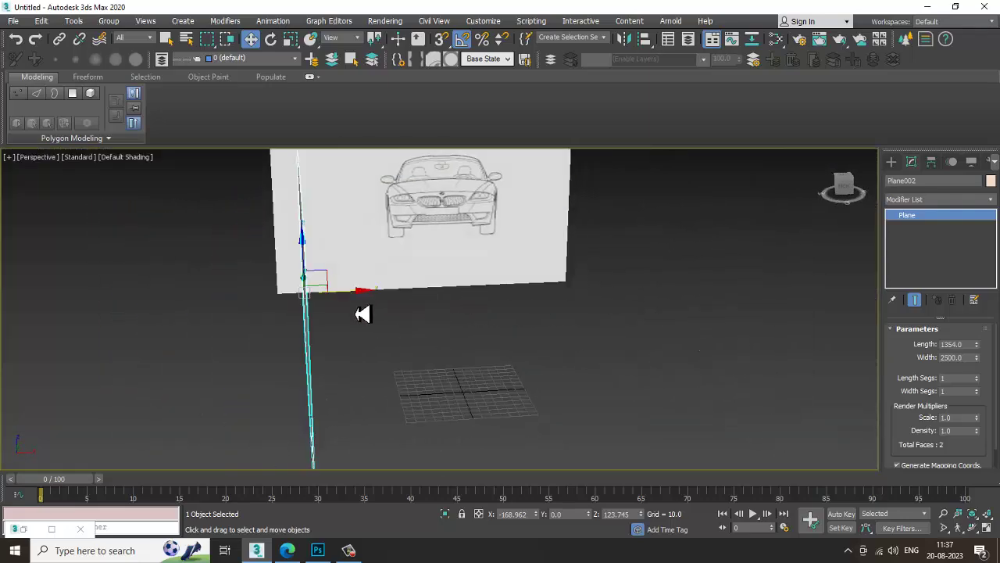
drag(360, 298, 325, 297)
key(alt+w)
key(alt+w)
middle_drag(277, 232, 420, 214)
scroll(361, 227, down, 2)
middle_drag(351, 254, 333, 259)
key(alt+w)
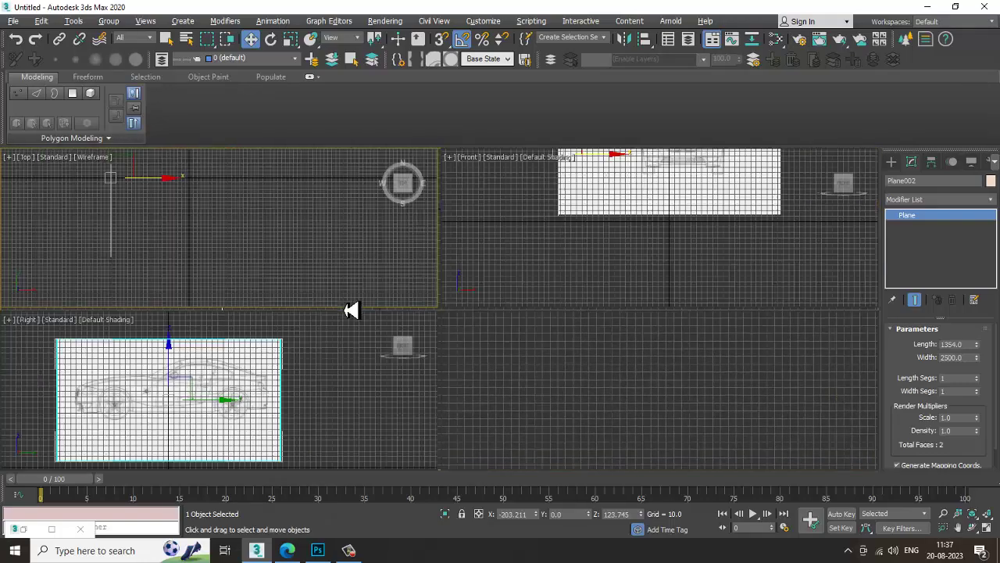
Clone the side view plane by rotating a copy in the Top view until it lies flat
middle_click(365, 326)
middle_drag(268, 382, 257, 383)
key(alt+w)
middle_drag(271, 336, 277, 335)
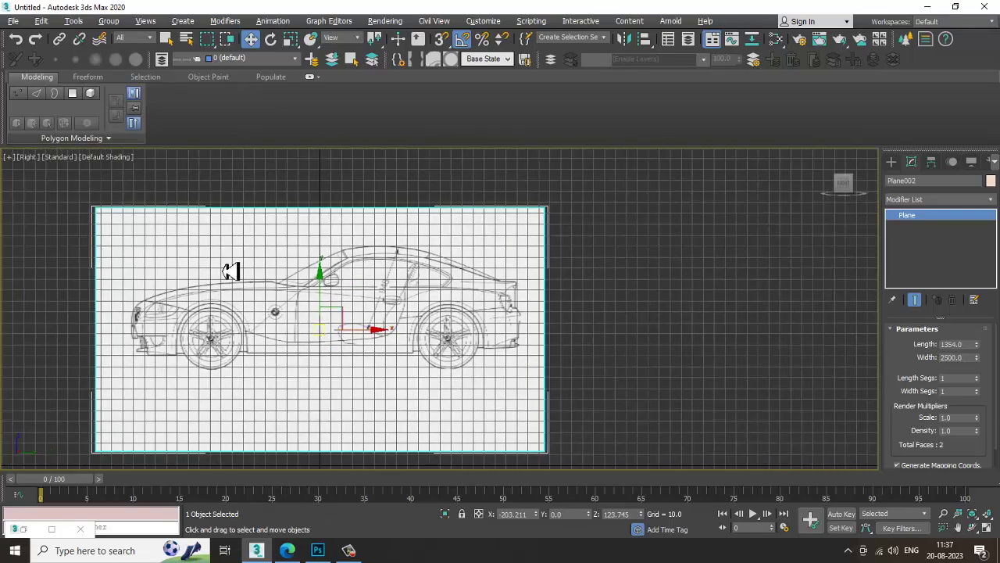
key(alt+w)
middle_drag(157, 217, 151, 215)
key(alt+w)
middle_drag(247, 233, 277, 246)
key(e)
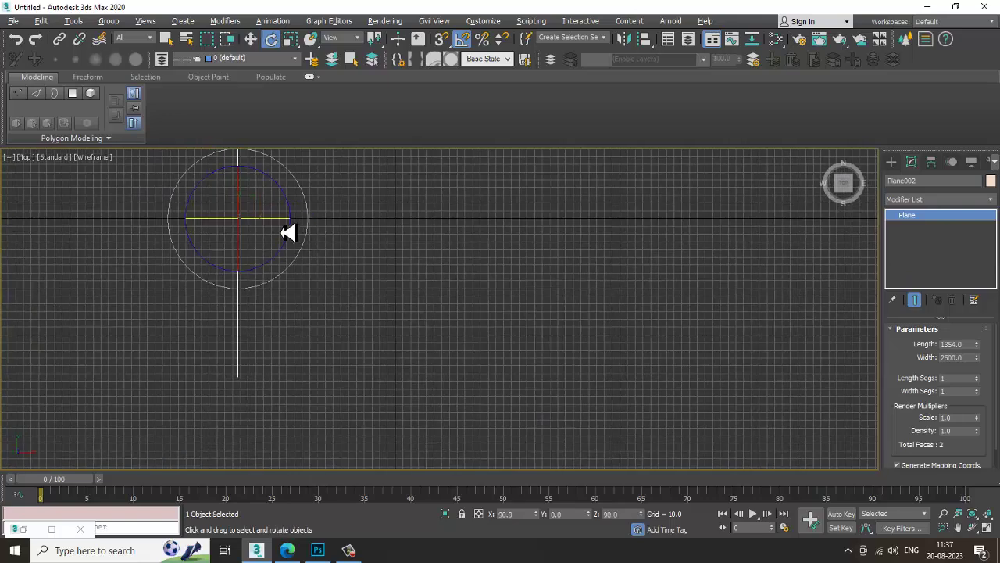
shift+drag(275, 229, 425, 240)
click(501, 328)
key(w)
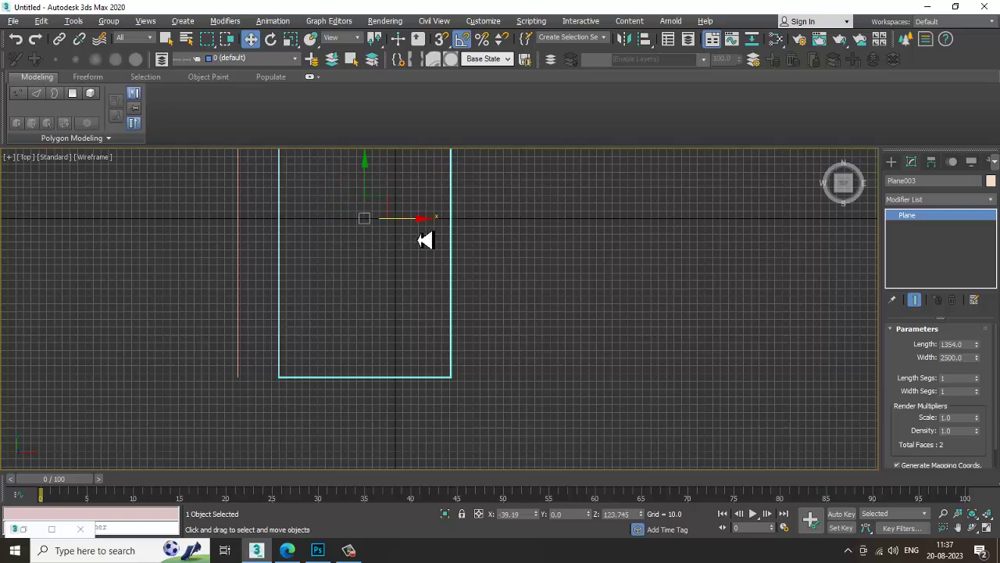
Set the Front view to wireframe and move the flat plane along X to about 29.9
key(alt+w)
right_click(730, 232)
key(alt+w)
scroll(583, 274, down, 1)
middle_drag(582, 273, 547, 387)
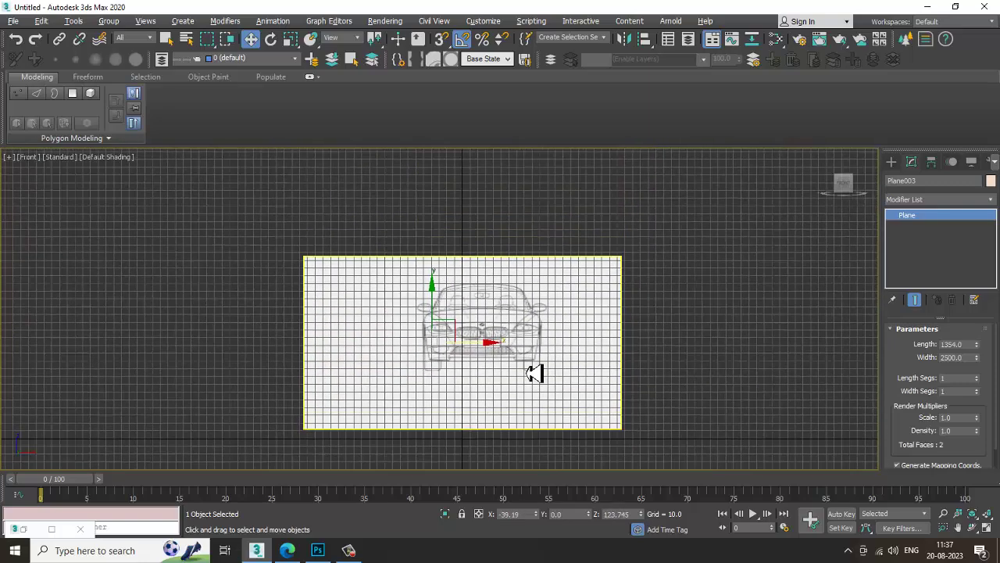
key(F3)
scroll(492, 344, up, 2)
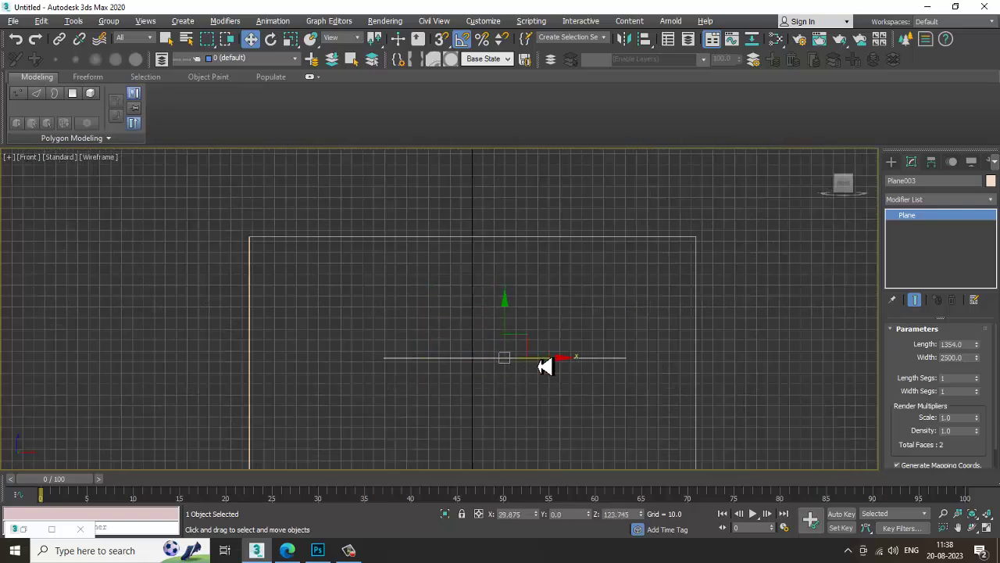
Display the Top view shaded and add a third Standard material in the Slate Material Editor
key(alt+w)
middle_click(323, 258)
key(F3)
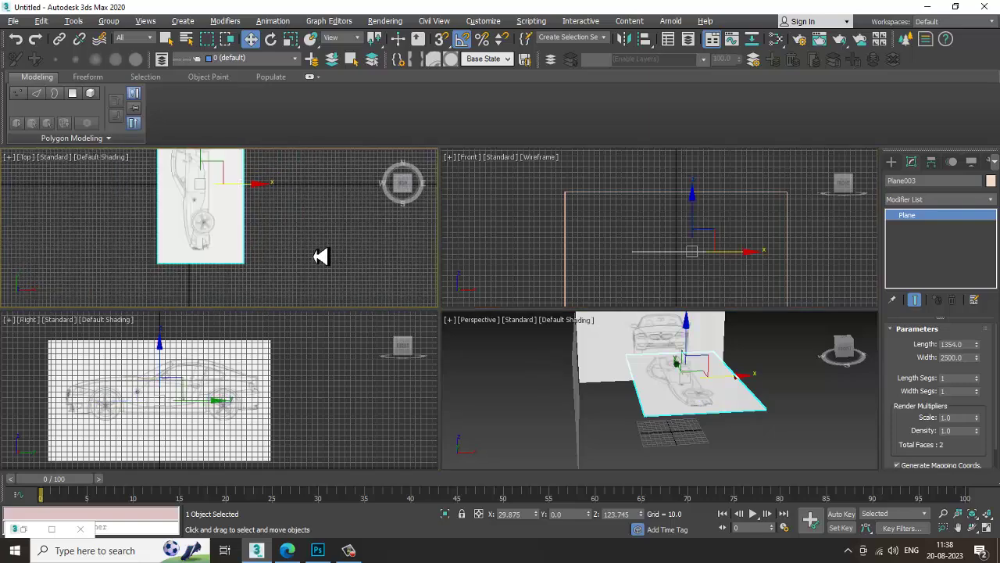
key(m)
middle_drag(427, 453, 458, 305)
drag(497, 346, 496, 345)
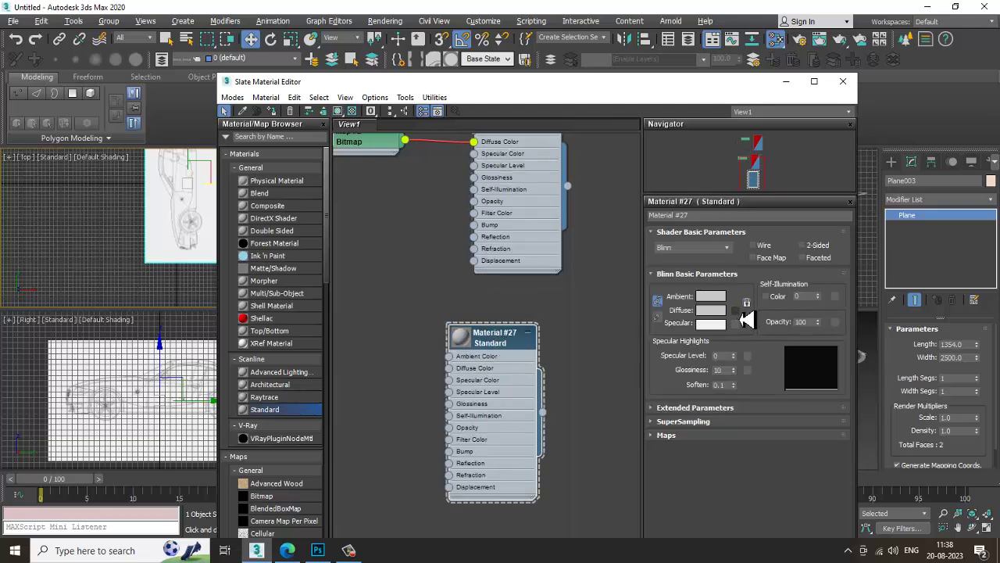
Load top.jpg as the new material's diffuse bitmap, assign it to the flat plane and show it in the shaded views
click(744, 320)
double_click(627, 152)
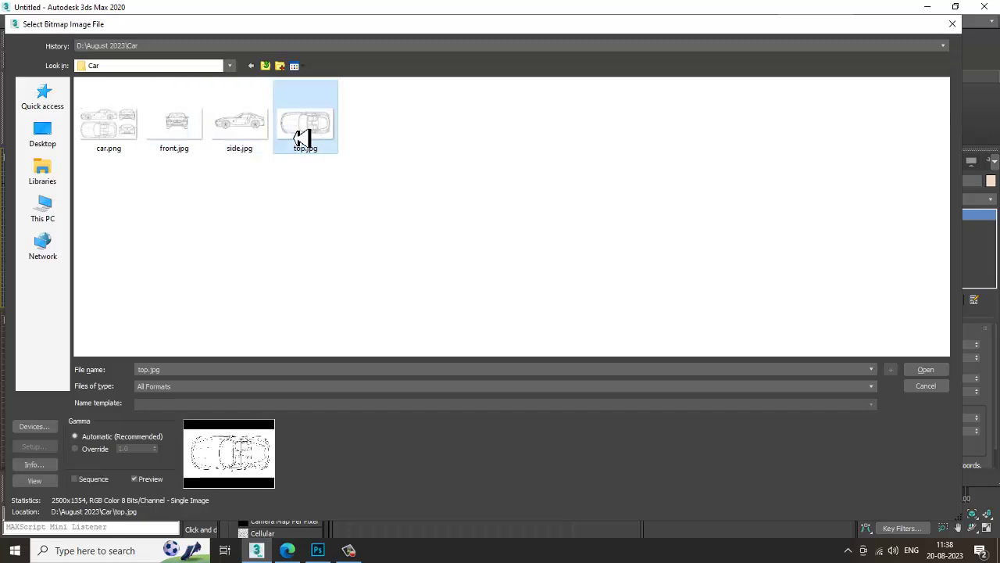
double_click(302, 143)
click(274, 111)
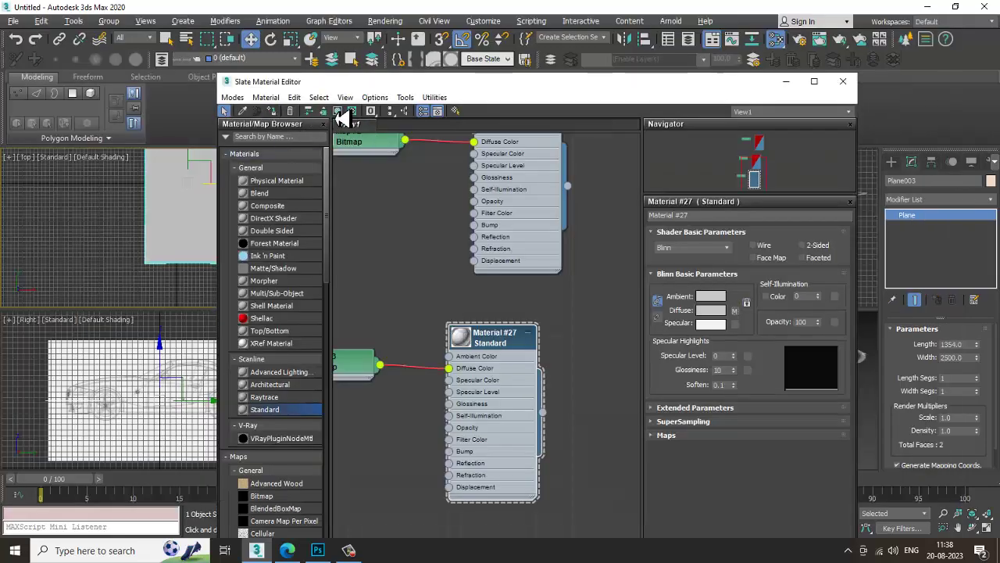
click(339, 112)
click(786, 82)
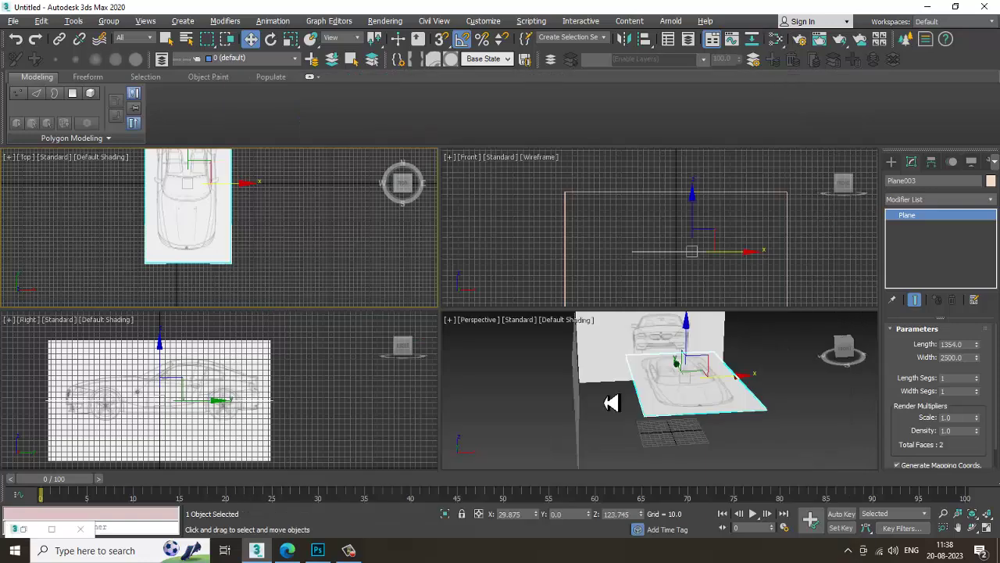
Lower the top view plane to a Z of about 13.3, level with the lower edges of the upright blueprint planes
alt+middle_drag(692, 419, 655, 421)
key(alt+w)
alt+middle_drag(608, 362, 408, 244)
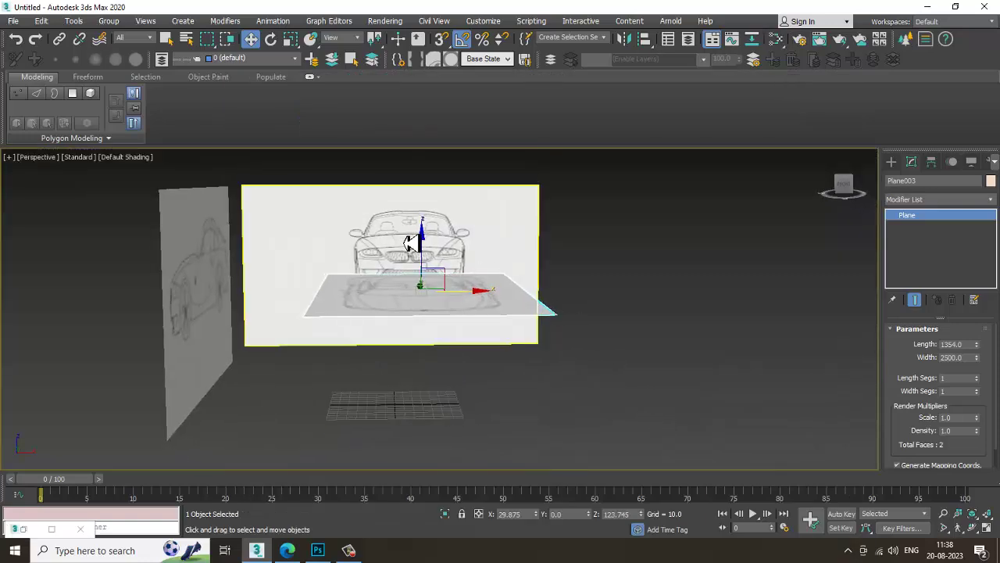
drag(424, 260, 427, 373)
key(alt+w)
middle_click(762, 242)
key(alt+w)
middle_drag(696, 225, 704, 209)
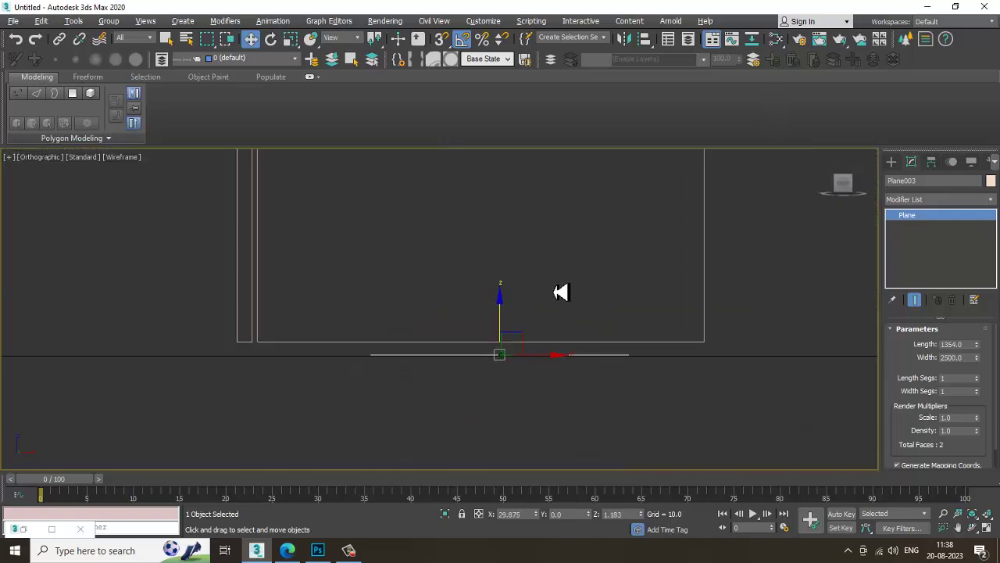
middle_drag(547, 299, 552, 304)
key(f)
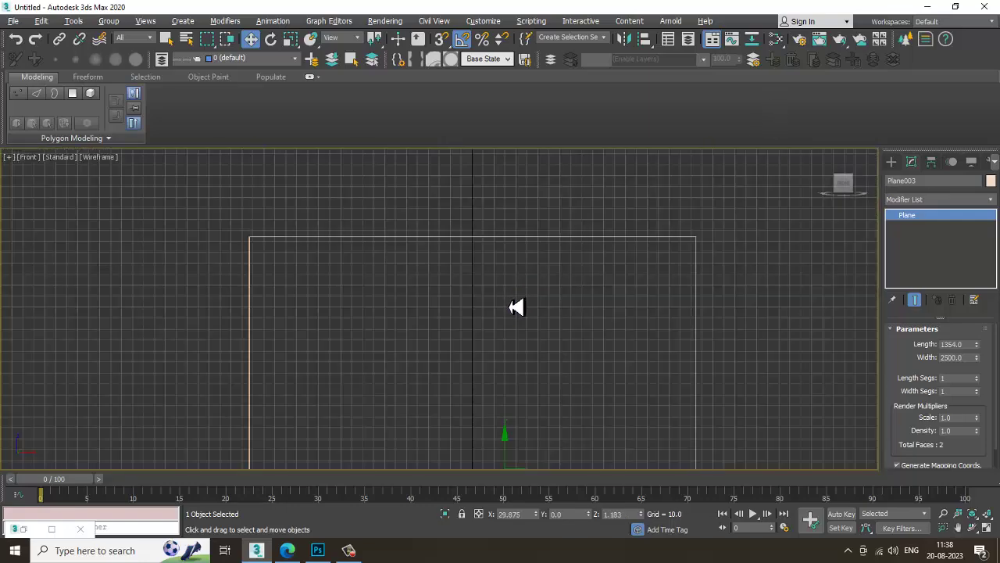
scroll(522, 360, up, 3)
drag(567, 432, 568, 406)
Arrange the Perspective view to show all three blueprint planes and hide the grid in the Right view
key(alt+w)
middle_click(669, 394)
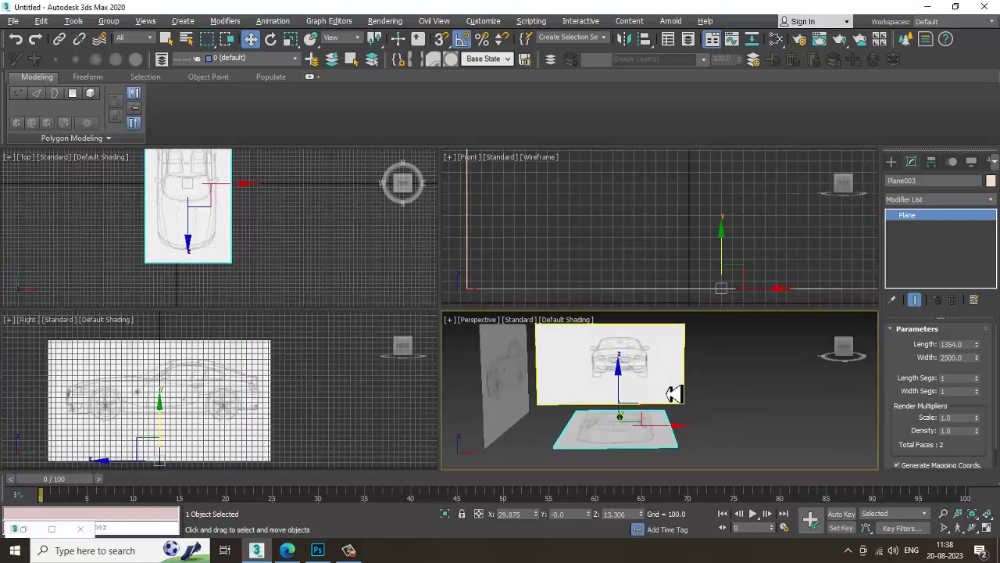
key(alt+w)
middle_drag(458, 328, 616, 346)
key(alt+w)
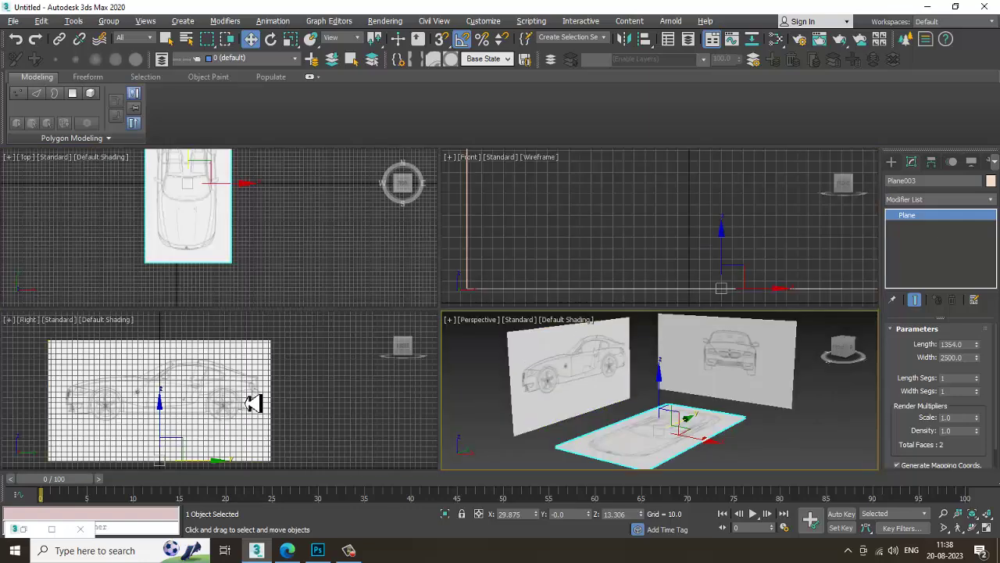
middle_click(257, 402)
key(alt+w)
scroll(346, 373, down, 3)
key(alt+w)
Display the Front view shaded and hide the grid in the Front and Top views
middle_click(737, 254)
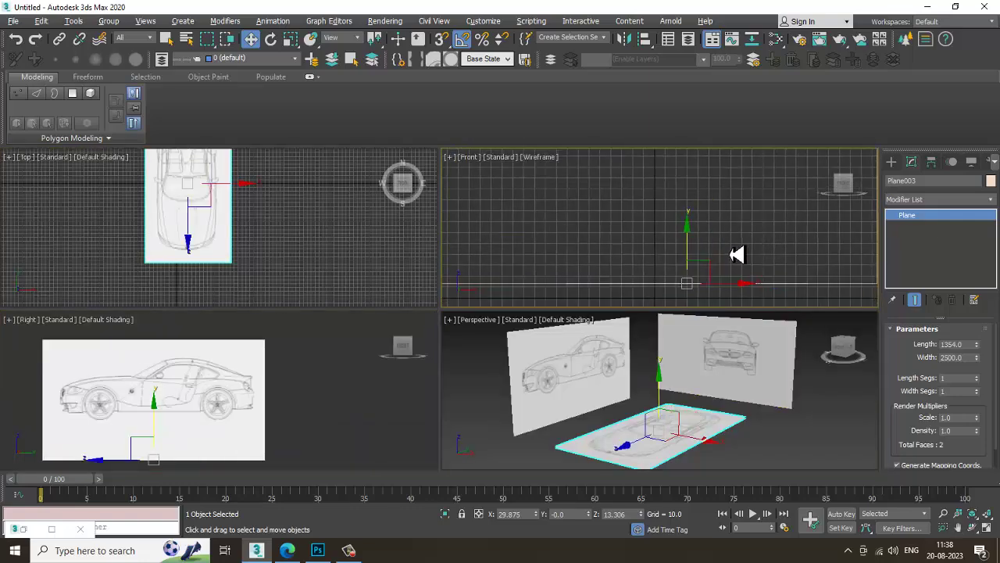
key(F3)
middle_drag(680, 226, 684, 251)
key(g)
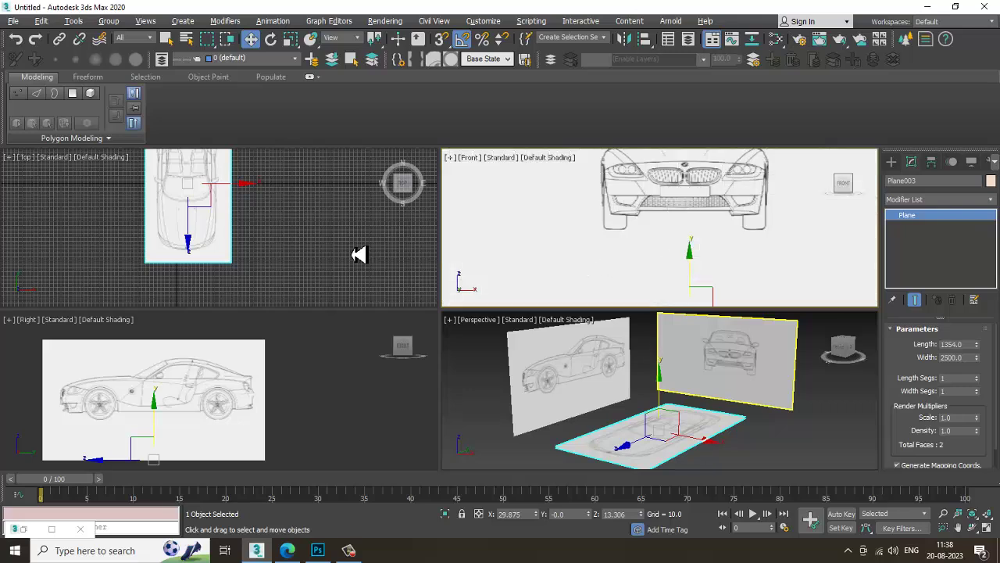
mouse_move(258, 231)
middle_down()
mouse_move(275, 251)
mouse_move(300, 245)
middle_up()
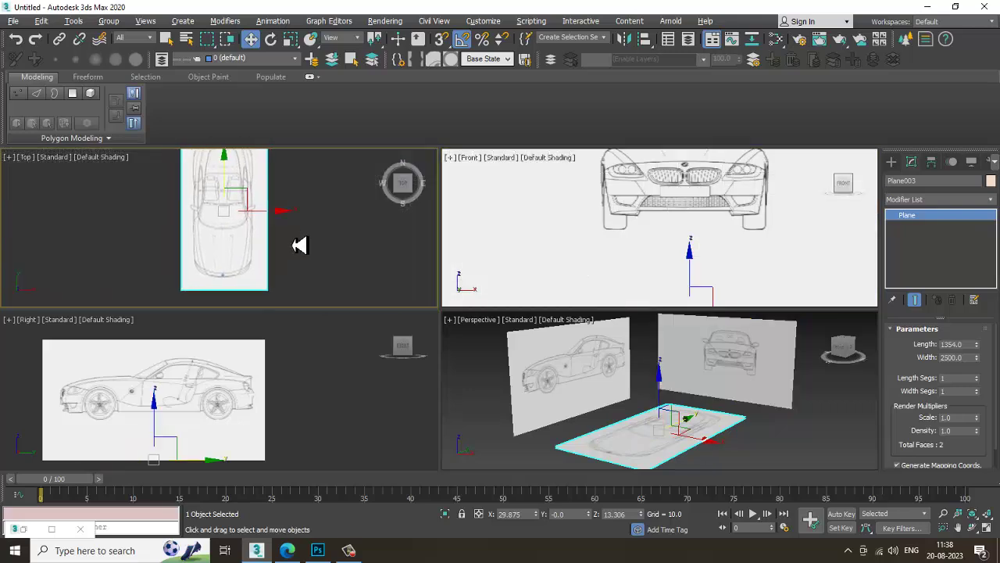
middle_click(694, 246)
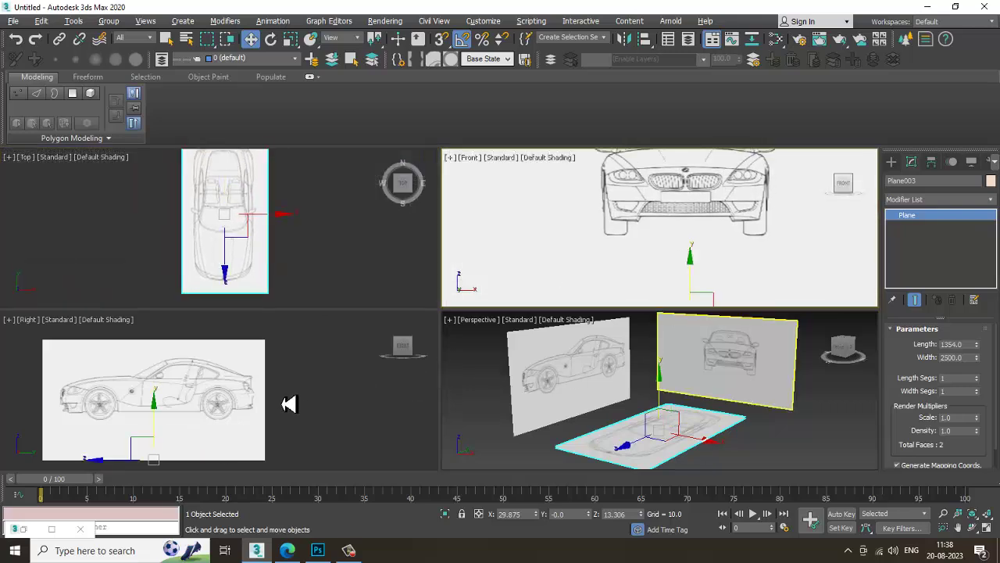
Draw a plane about 28.2 by 7.4 in the Right view, just above the front wheel arch
key(alt+w)
scroll(380, 241, up, 4)
middle_drag(380, 241, 407, 243)
scroll(422, 266, down, 1)
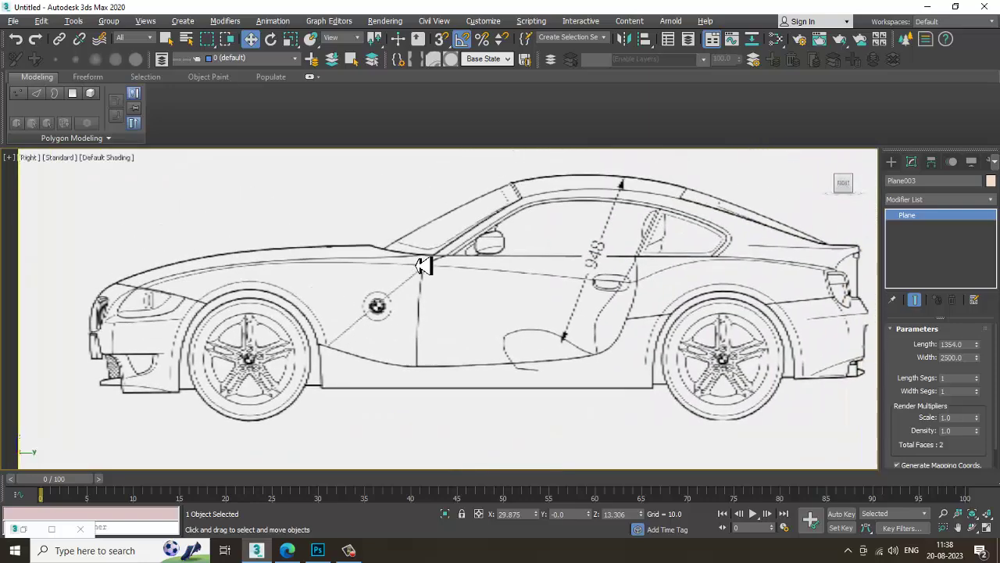
scroll(422, 265, up, 2)
click(892, 162)
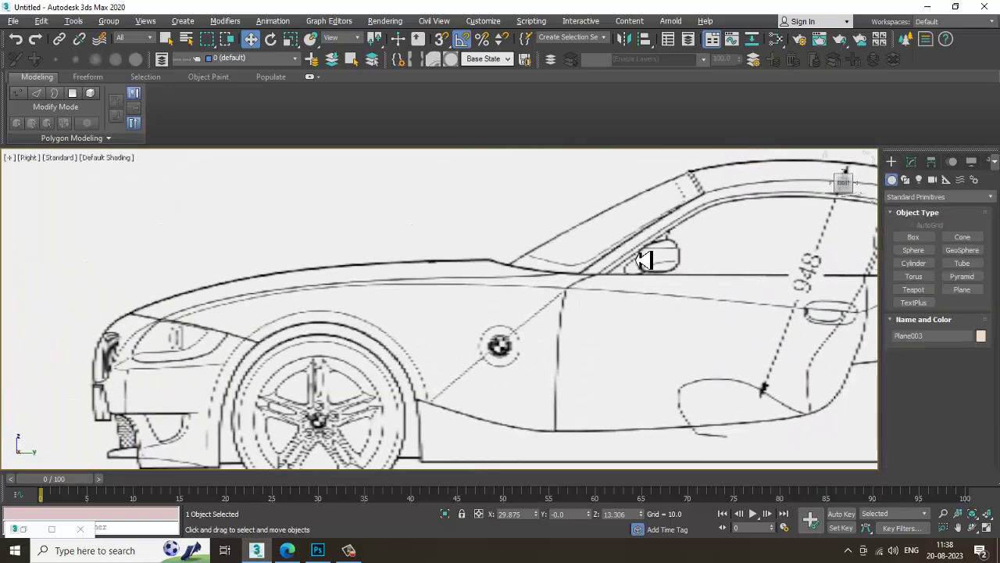
scroll(646, 260, down, 3)
middle_drag(569, 264, 538, 261)
scroll(509, 267, up, 1)
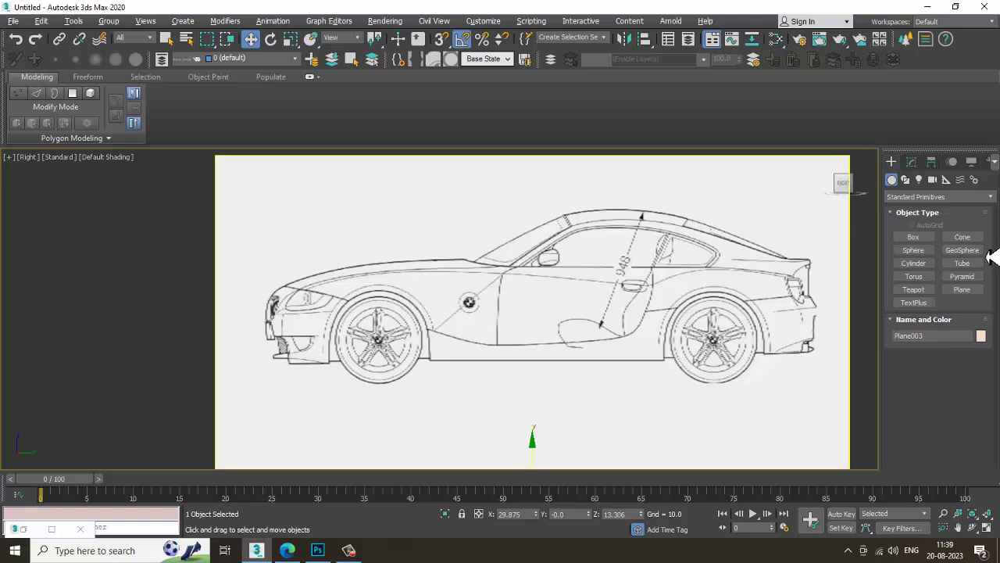
click(969, 292)
scroll(339, 252, up, 5)
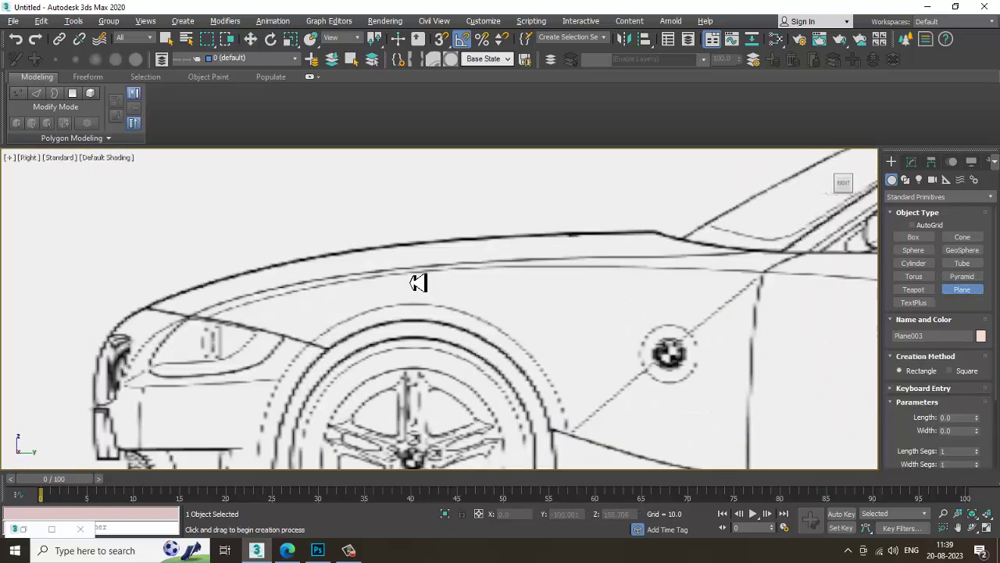
drag(366, 270, 490, 304)
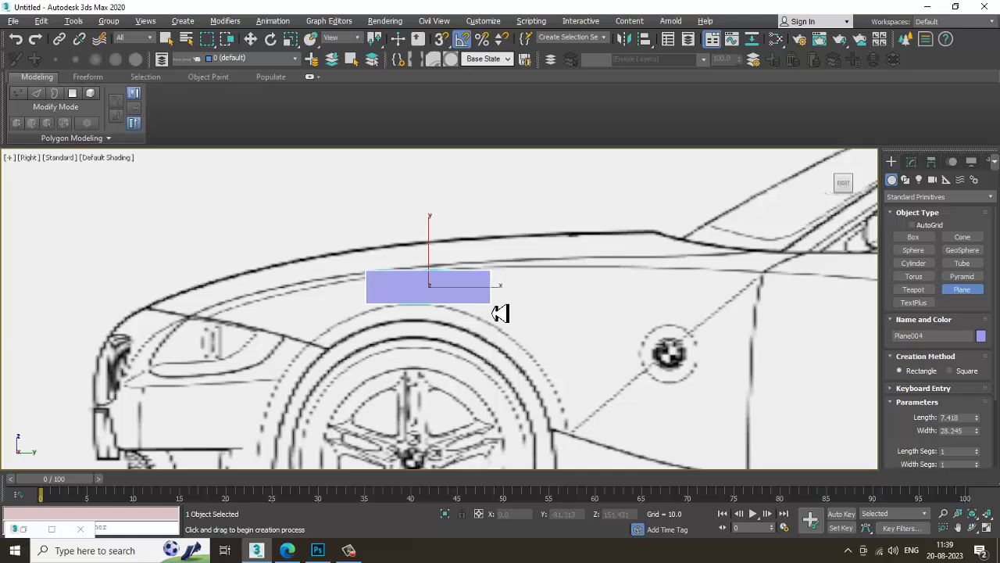
key(w)
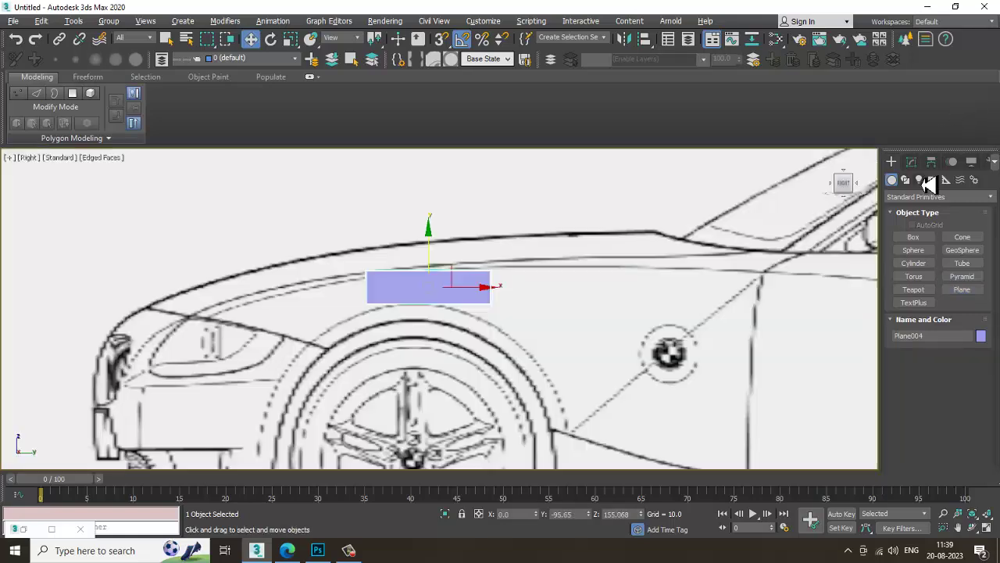
click(911, 162)
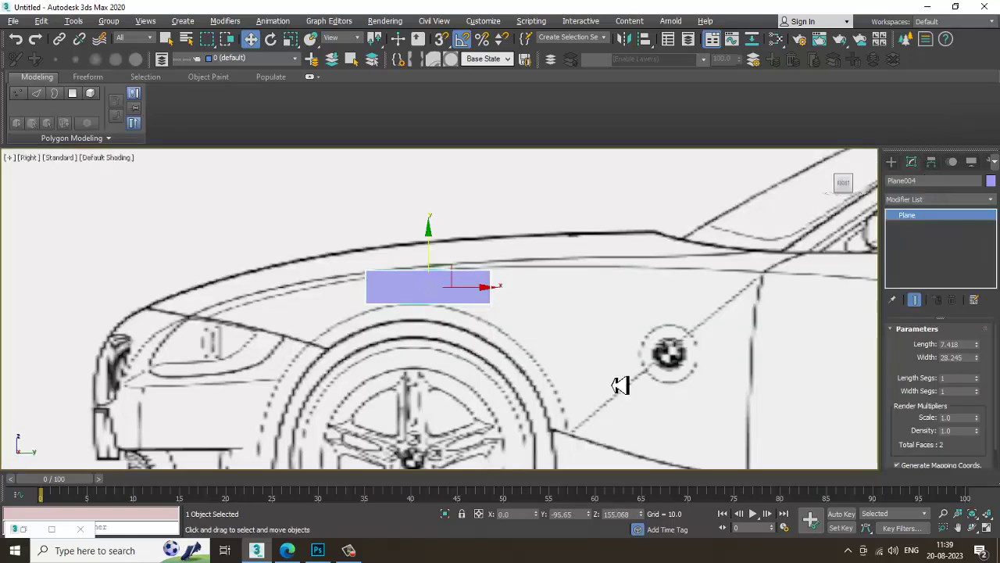
Move the new plane in the Top view to the side edge of the car body, at an X of about 101.6
key(alt+w)
middle_drag(322, 265, 323, 241)
key(alt+w)
scroll(403, 244, up, 2)
middle_drag(491, 282, 452, 285)
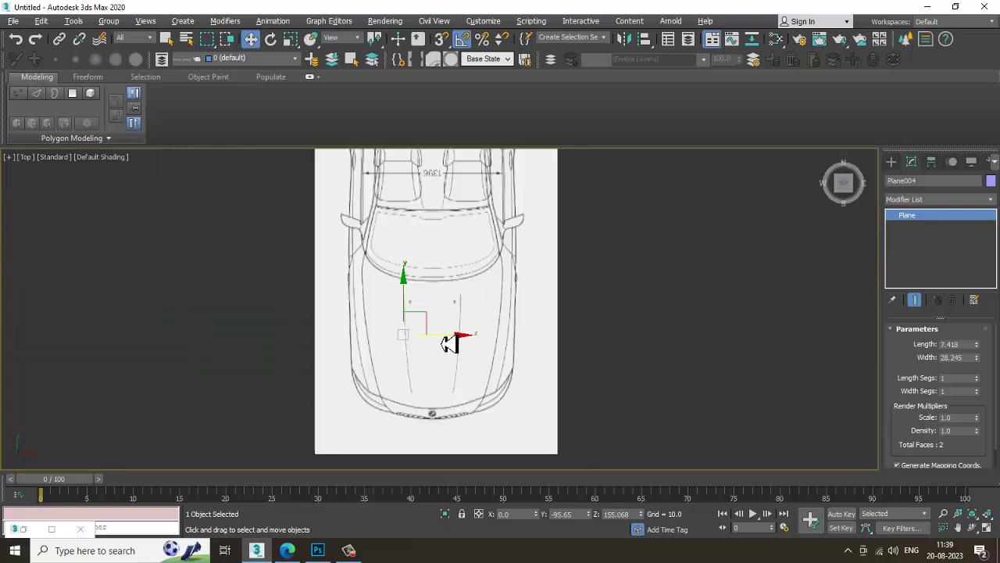
drag(452, 346, 562, 365)
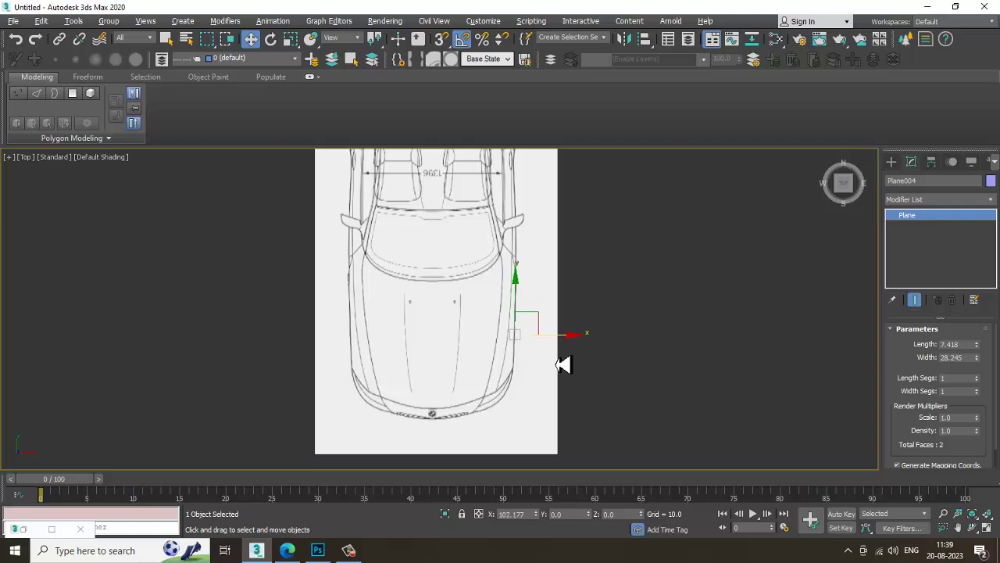
Shift the front blueprint plane slightly in the Front view to an X of about 3.3, relative to the new wheel arch plane
key(alt+w)
right_click(707, 252)
key(alt+w)
scroll(585, 285, down, 2)
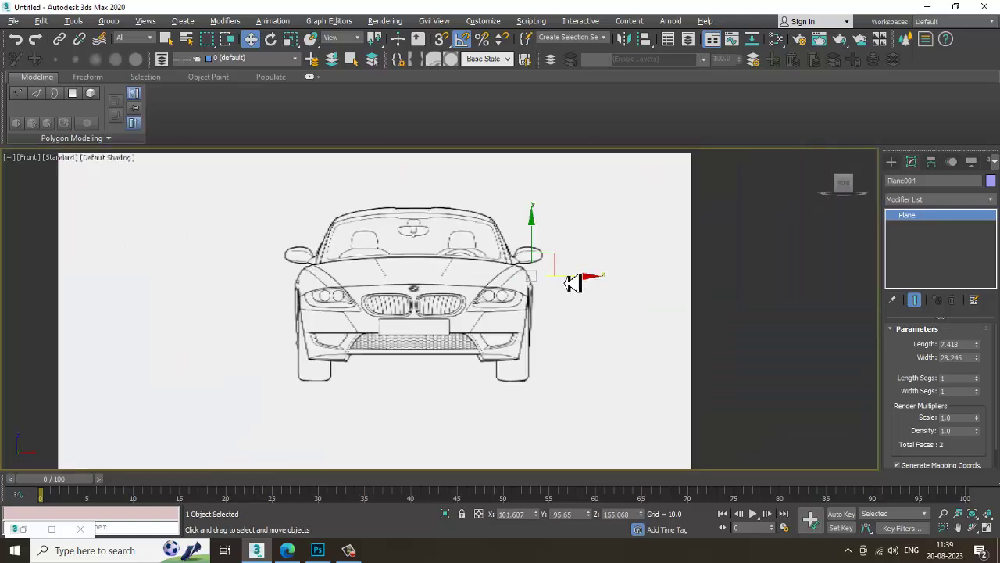
scroll(590, 285, up, 2)
scroll(590, 285, up, 2)
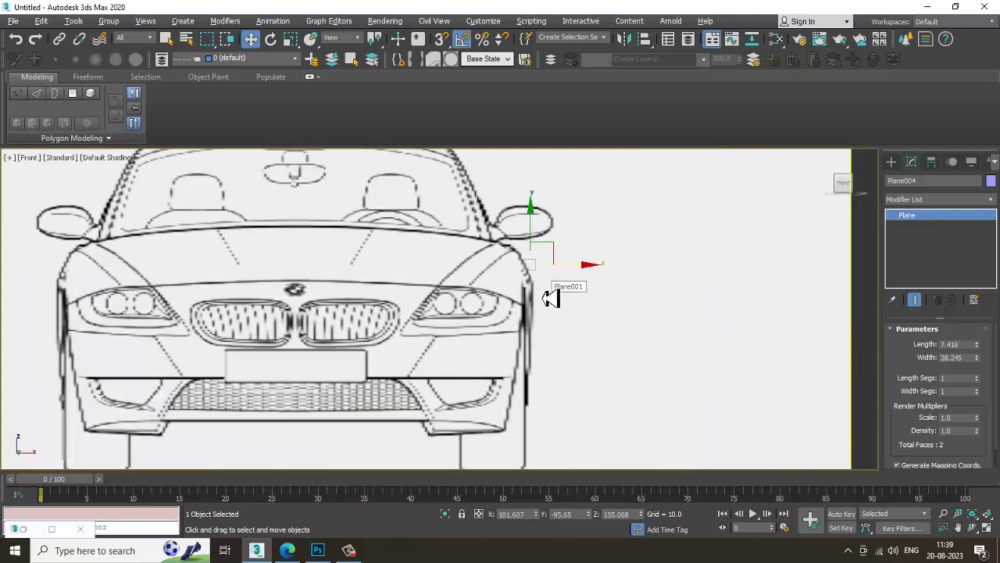
click(494, 307)
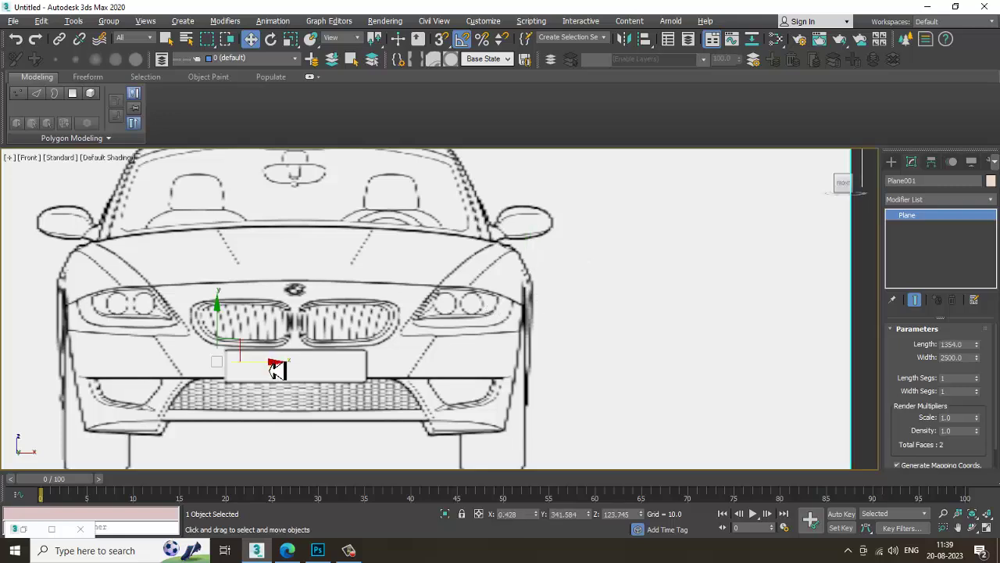
scroll(277, 369, down, 3)
key(alt+w)
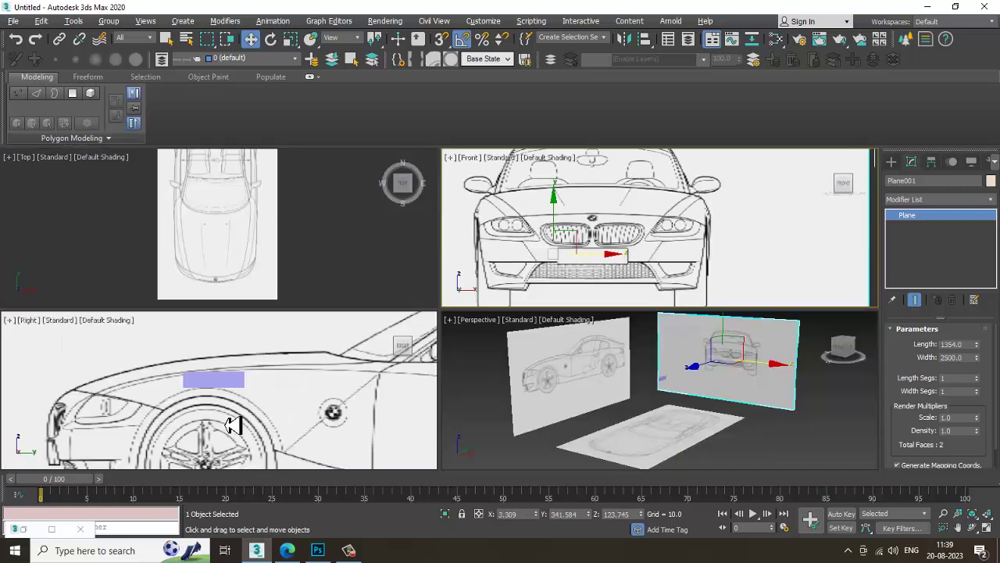
Select the small wheel arch plane and check its position against the body outline in the Front and Top views
click(232, 383)
middle_drag(729, 225, 706, 232)
key(alt+w)
middle_drag(513, 276, 552, 278)
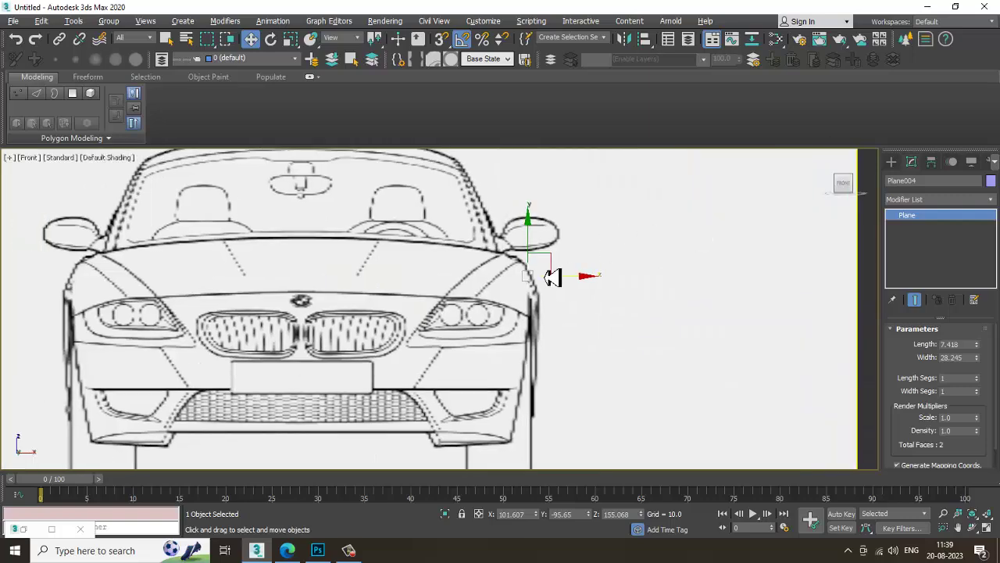
scroll(552, 277, up, 3)
key(alt+w)
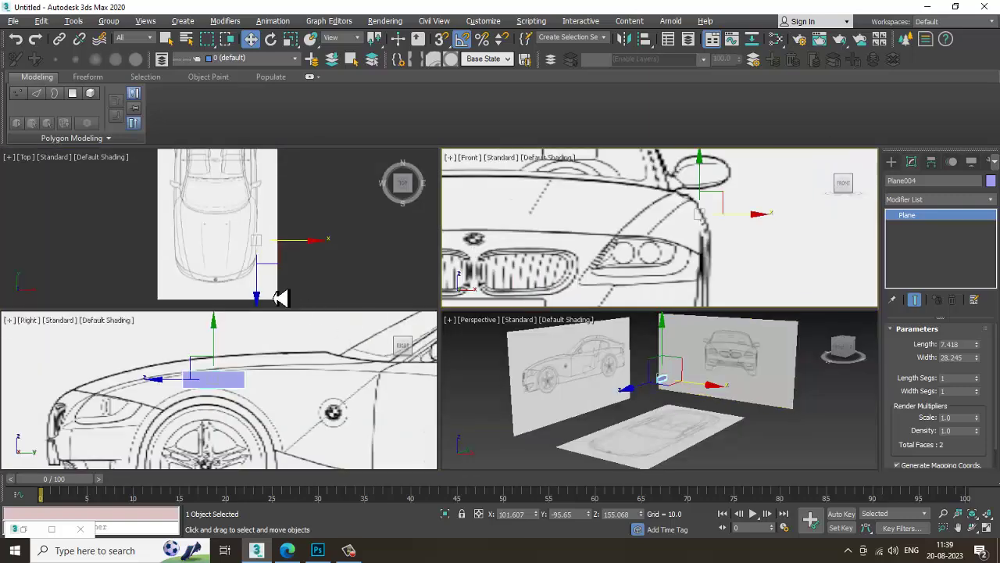
scroll(320, 271, up, 1)
key(alt+w)
scroll(422, 293, up, 4)
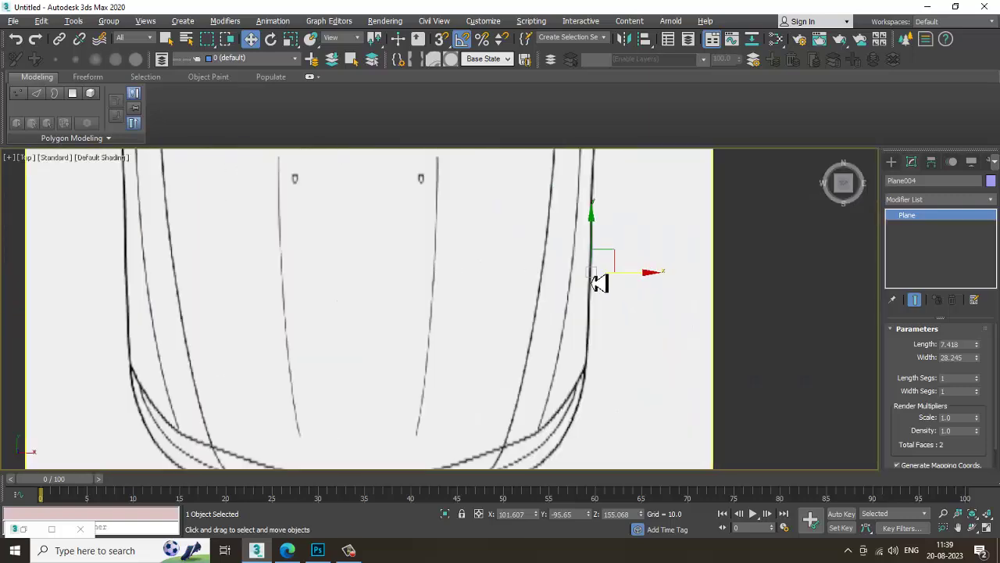
Convert the wheel arch plane to an Editable Poly and display the Right view with edged faces
key(alt+w)
middle_drag(319, 387, 316, 387)
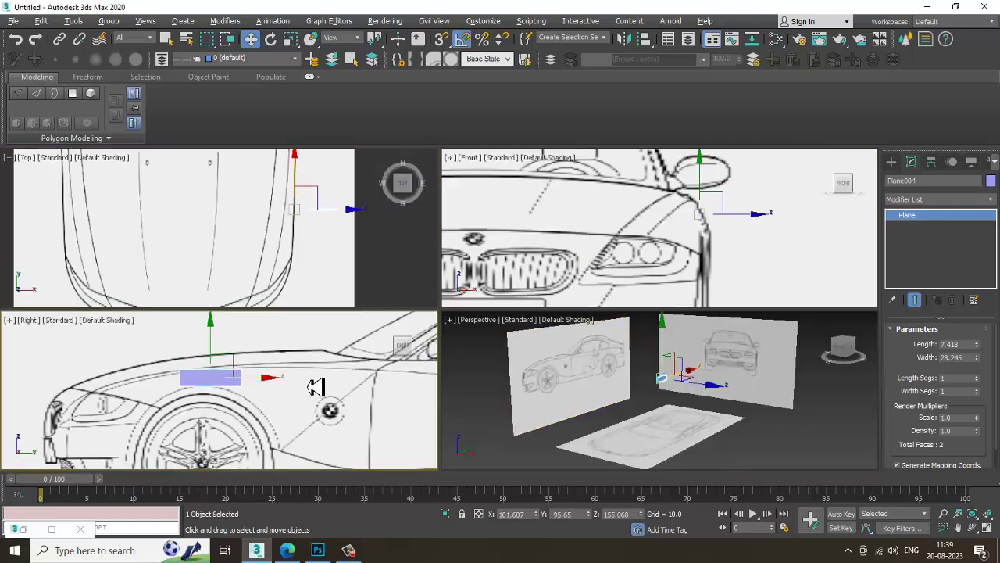
key(alt+w)
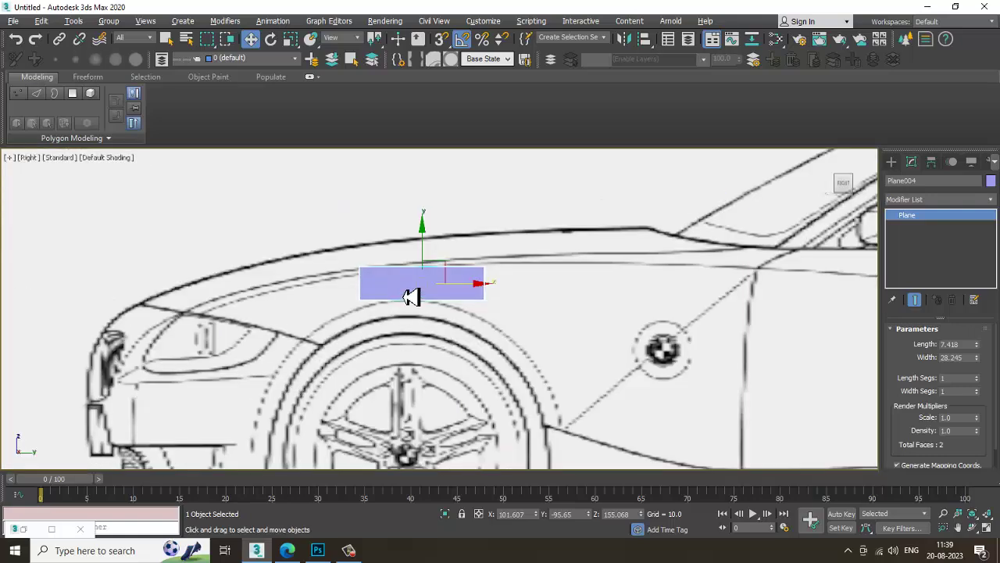
scroll(484, 286, up, 2)
right_click(477, 281)
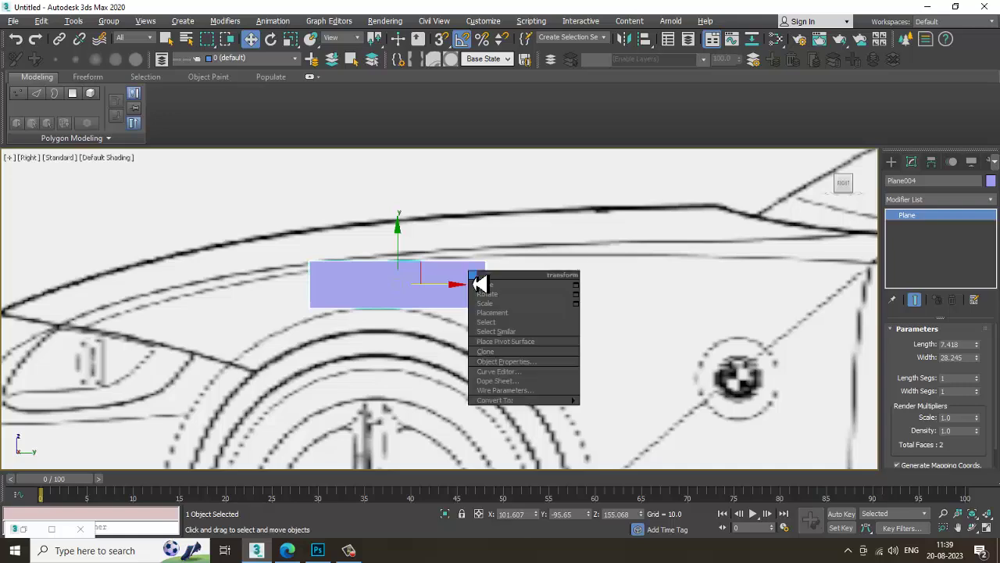
mouse_move(567, 408)
click(625, 409)
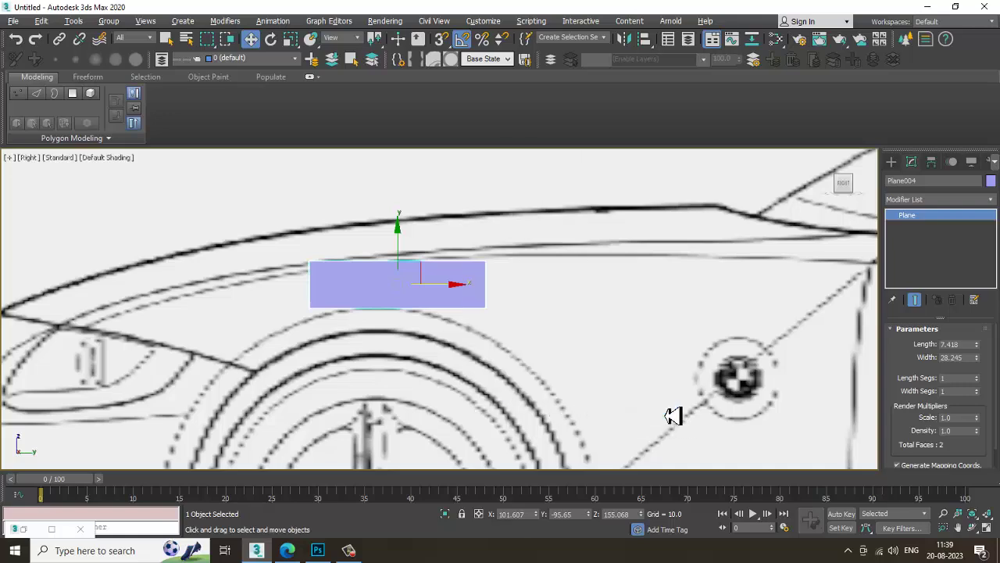
scroll(529, 295, up, 2)
key(F4)
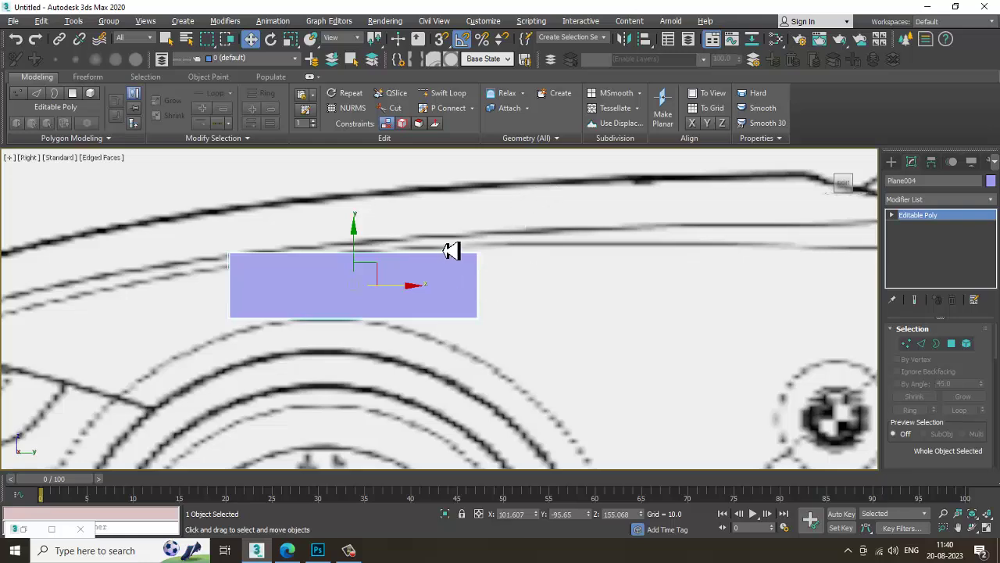
Raise the panel's upper rear vertex to the body crease line, at a Z of about 160.3
key(1)
click(477, 255)
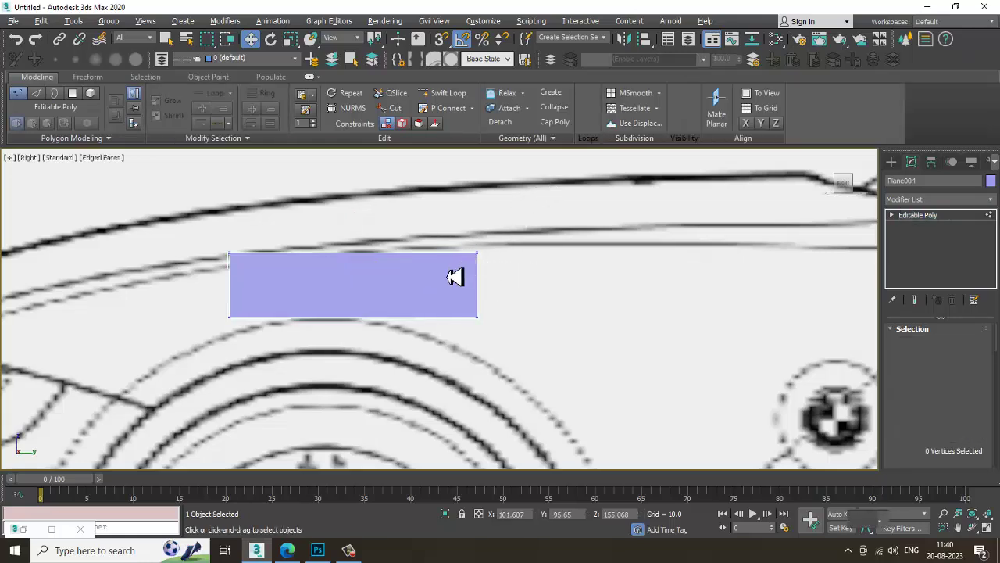
drag(491, 232, 488, 222)
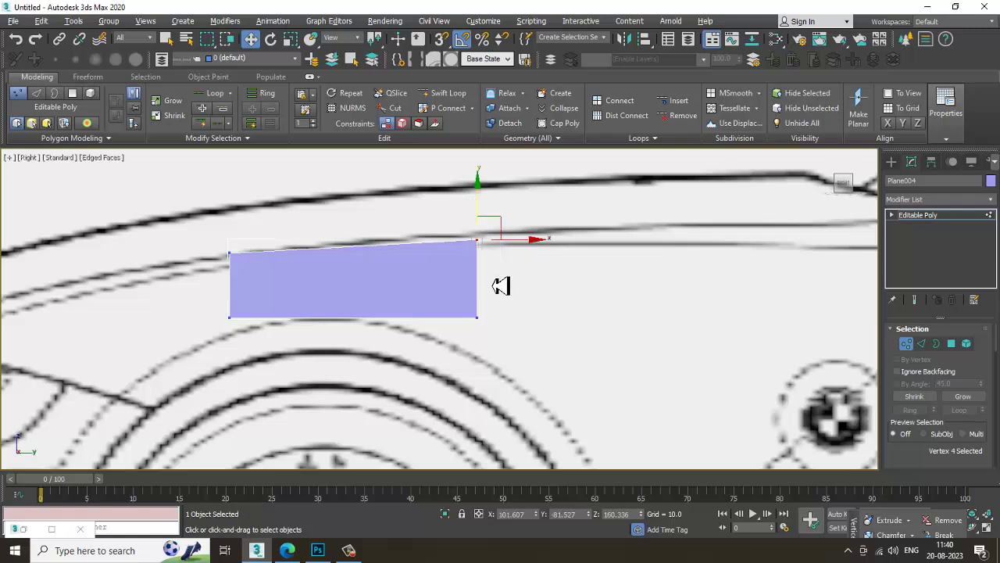
middle_drag(500, 284, 465, 284)
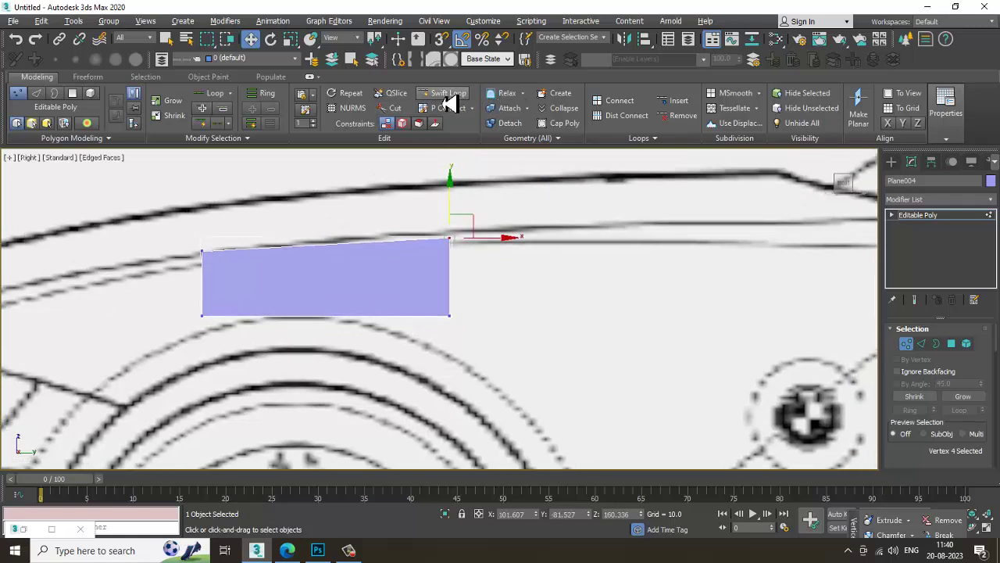
Add a vertical edge loop near the middle of the panel with Swift Loop and leave snapping off
click(446, 95)
click(335, 266)
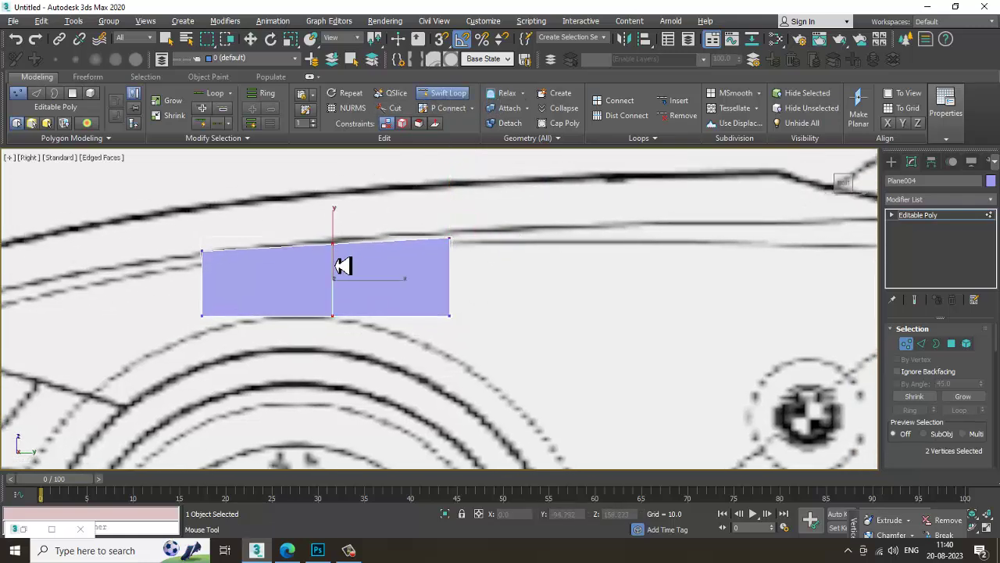
scroll(340, 265, up, 2)
key(1)
right_click(438, 342)
key(1)
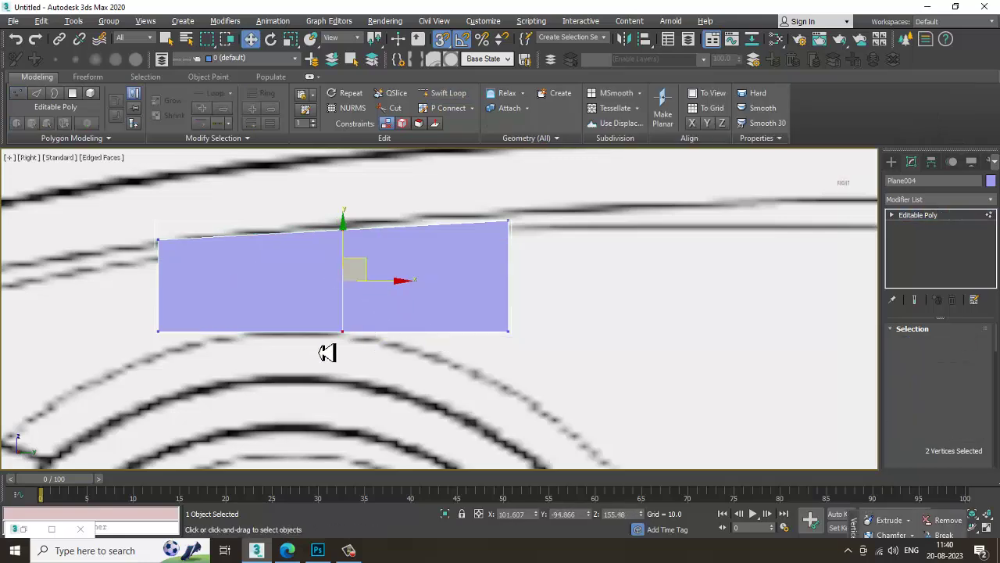
key(s)
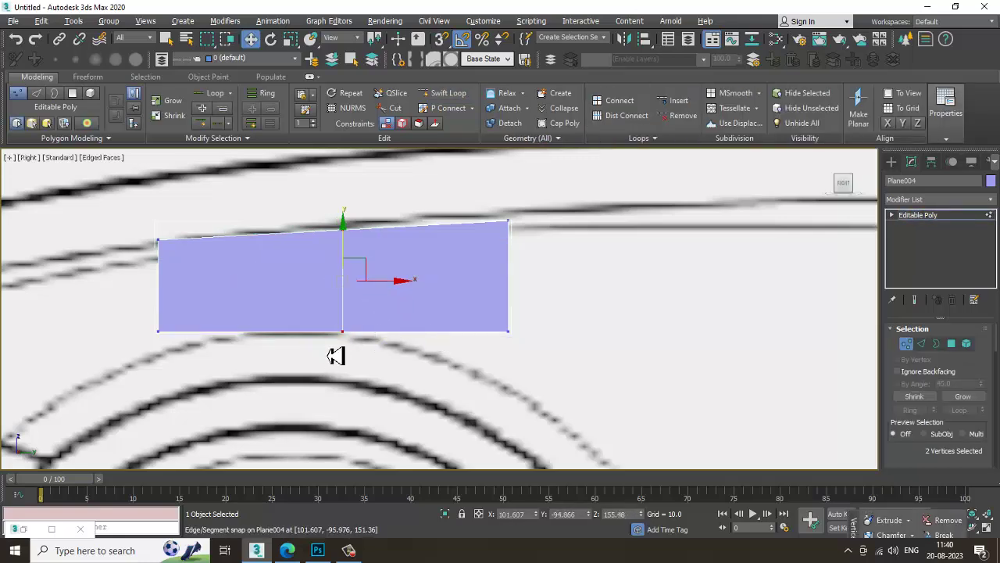
Raise the lower middle vertex slightly and lower the lower rear vertex onto the dotted wheel arch line, at a Z of about 147.6
click(342, 331)
drag(351, 315, 351, 306)
click(508, 331)
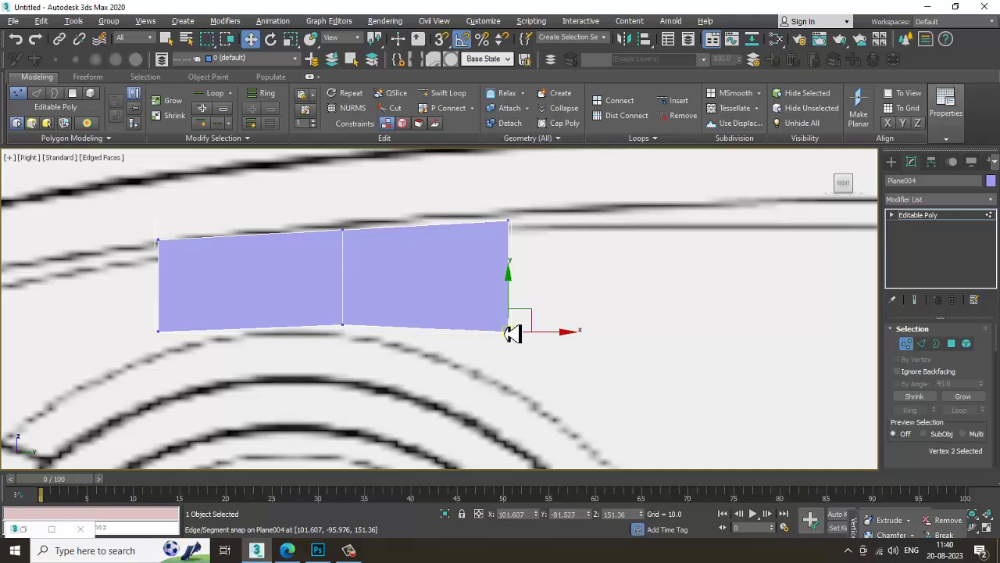
drag(529, 319, 534, 364)
Examine how the panel's vertices line up with the side outline of the body in the Top view
key(alt+w)
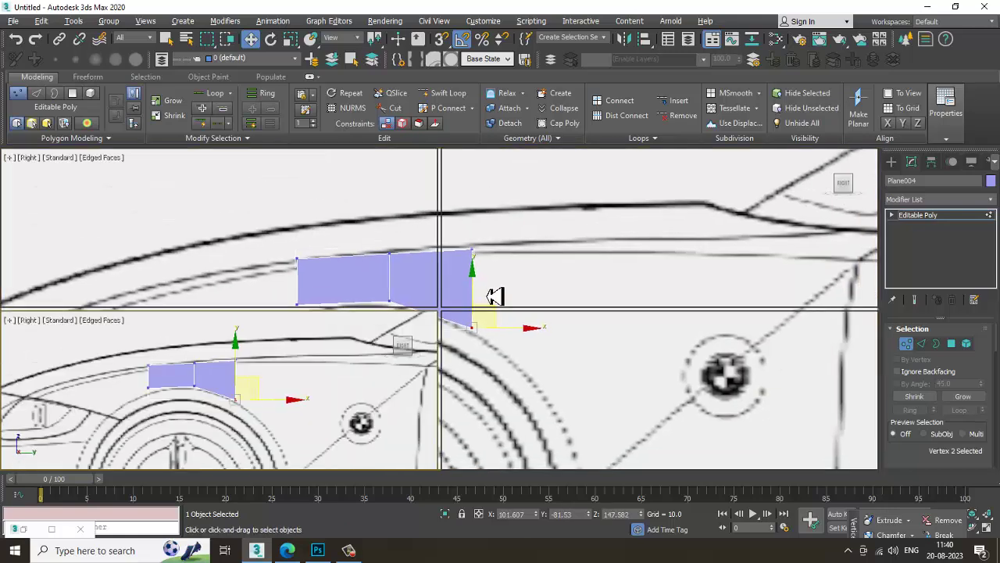
middle_drag(341, 237, 314, 237)
key(alt+w)
middle_drag(349, 183, 345, 208)
scroll(497, 243, up, 1)
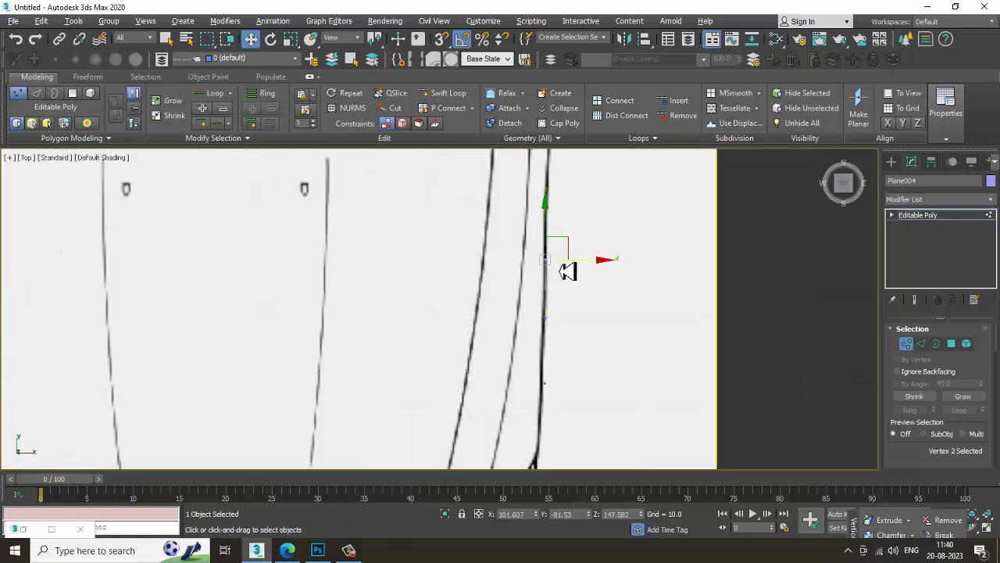
middle_drag(567, 270, 518, 271)
scroll(534, 328, down, 1)
middle_drag(601, 246, 536, 313)
scroll(534, 312, up, 2)
Move the panel's three upper vertices inward in the Front view to the fender outline, at an X of about 99.9
key(alt+w)
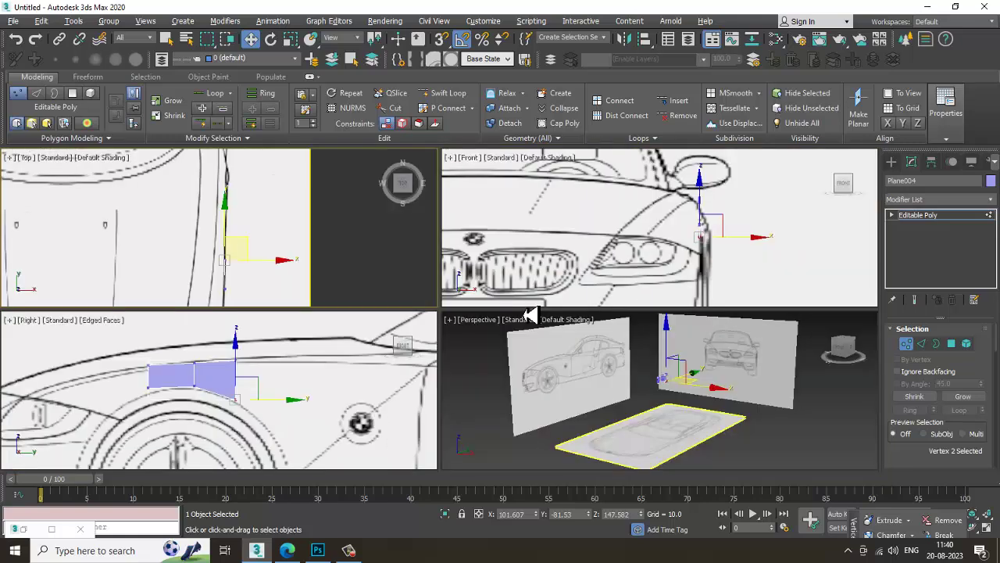
middle_drag(645, 268, 631, 265)
key(alt+w)
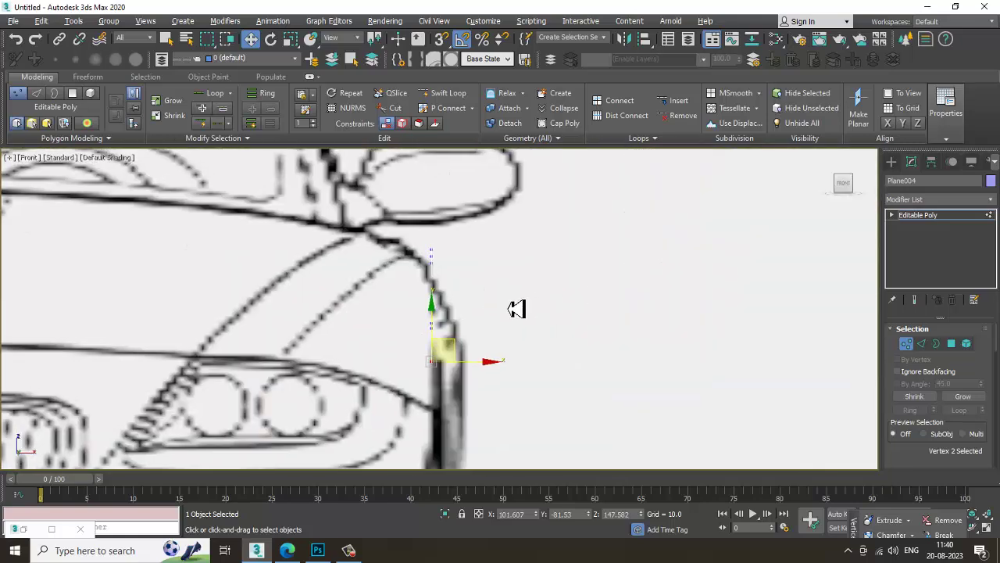
scroll(436, 264, up, 2)
drag(430, 227, 463, 269)
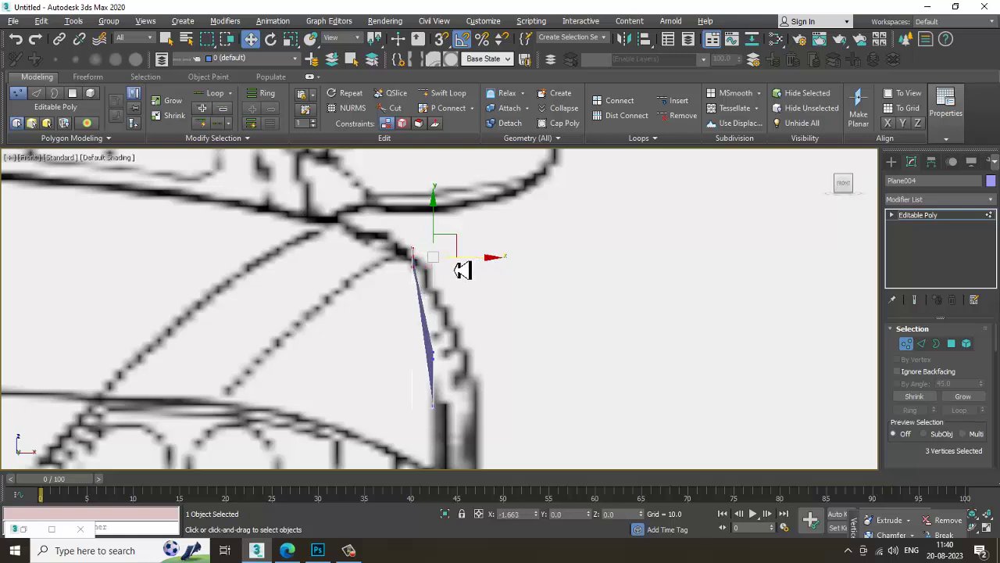
Add a horizontal edge loop across the panel in the Right view with Swift Loop, at a Z of about 155.3
key(alt+w)
middle_drag(304, 279, 312, 191)
middle_click(282, 380)
key(alt+w)
scroll(438, 281, up, 2)
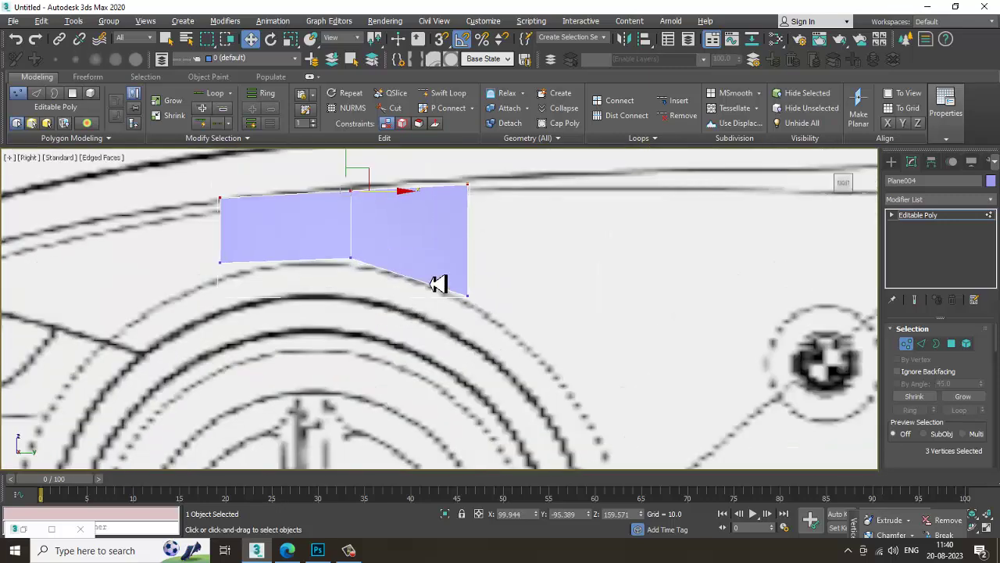
right_click(446, 213)
click(465, 227)
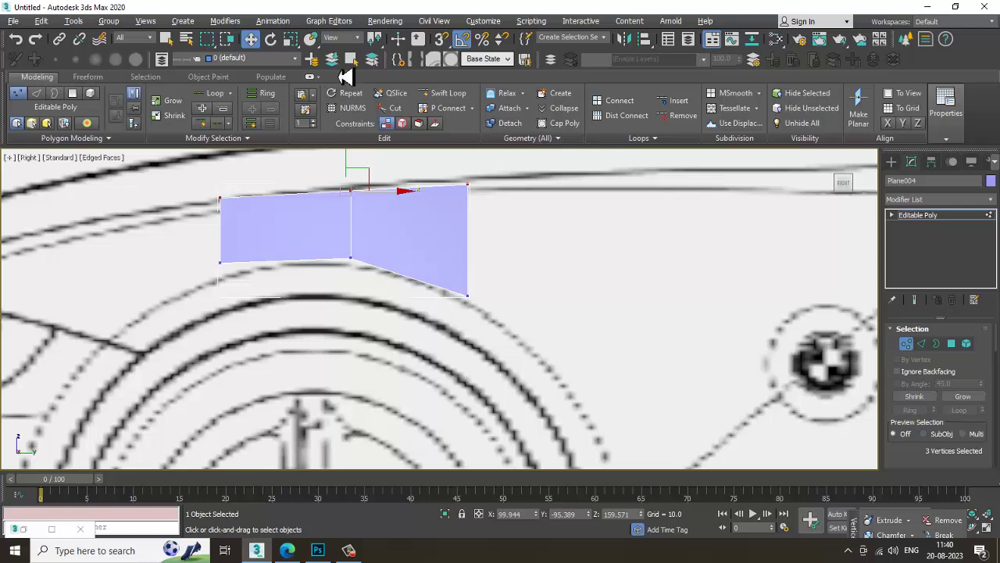
click(462, 93)
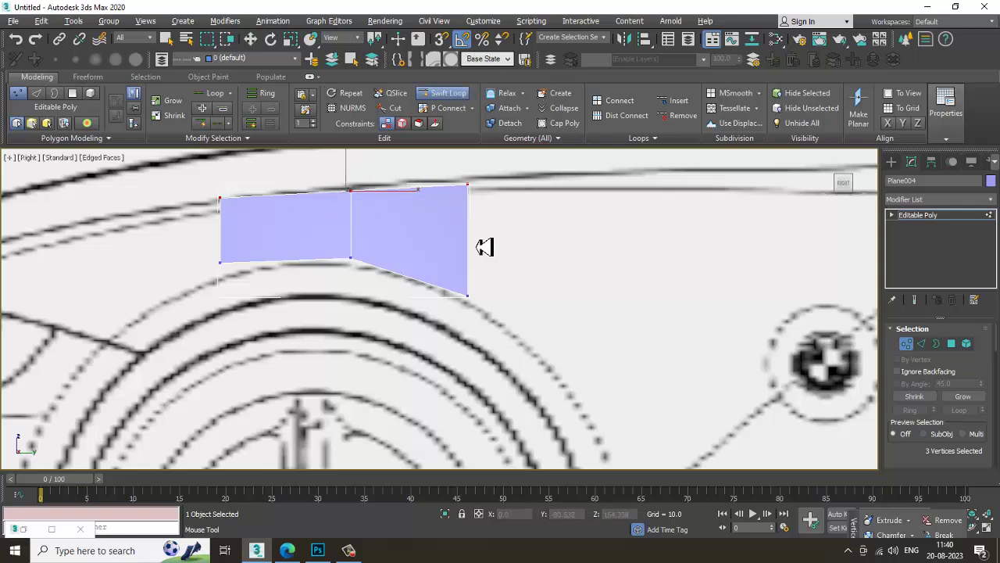
click(457, 233)
right_click(457, 233)
scroll(456, 232, up, 2)
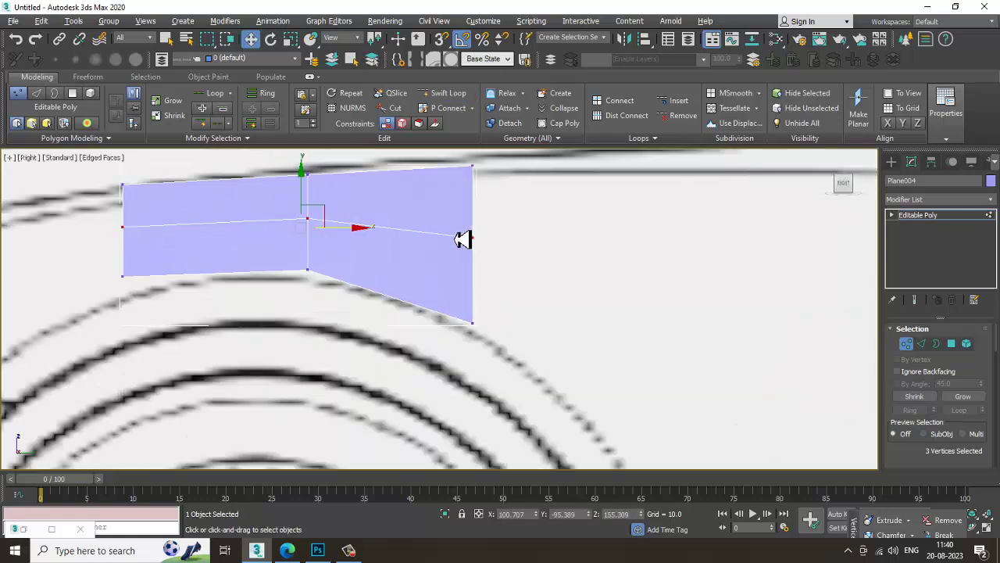
Extrude the panel's lower rear edge along the dotted wheel arch line and rotate the new end edge square to the arch
key(2)
click(473, 282)
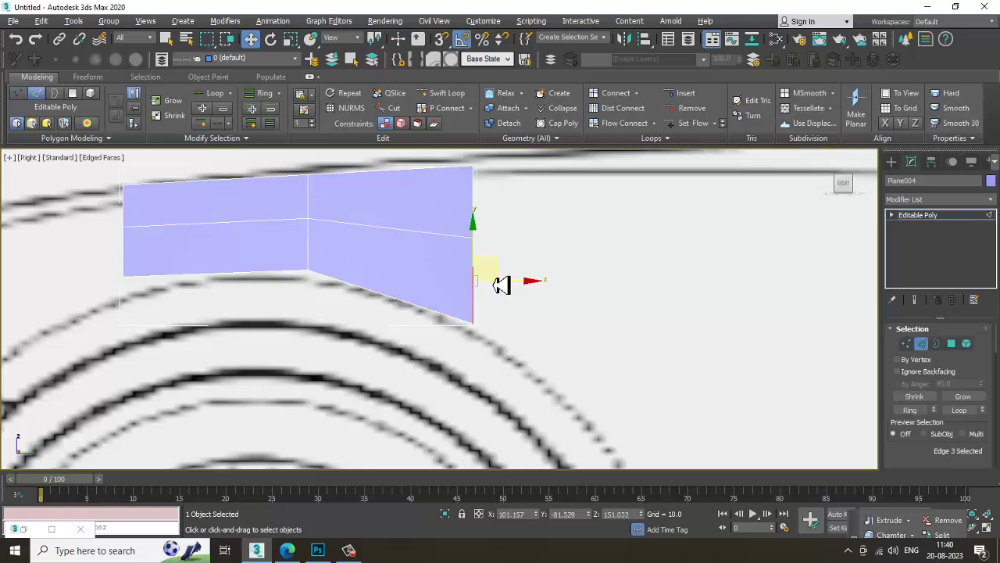
middle_drag(500, 284, 401, 239)
scroll(376, 217, down, 3)
shift+drag(375, 217, 569, 312)
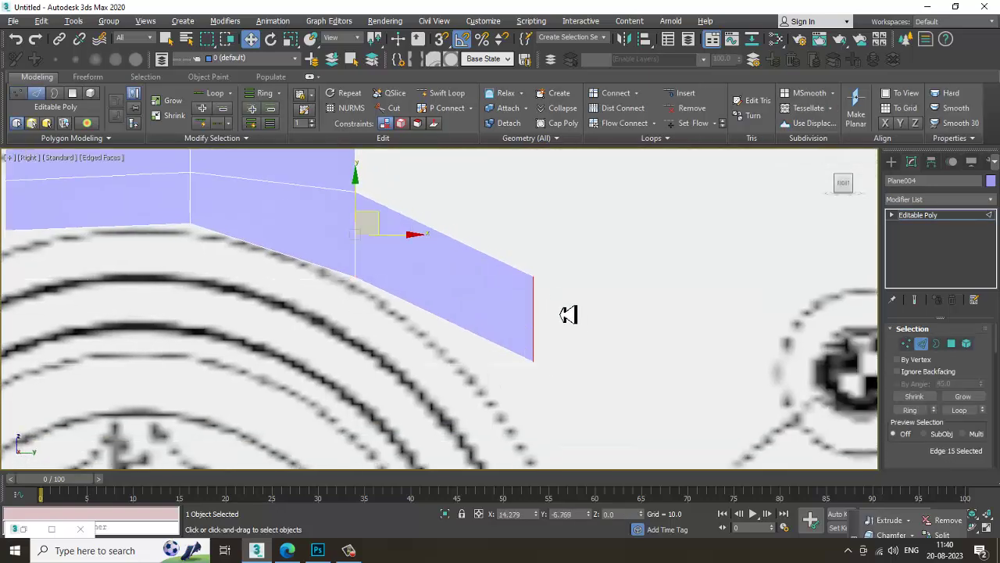
scroll(570, 278, up, 2)
middle_drag(569, 278, 507, 248)
key(e)
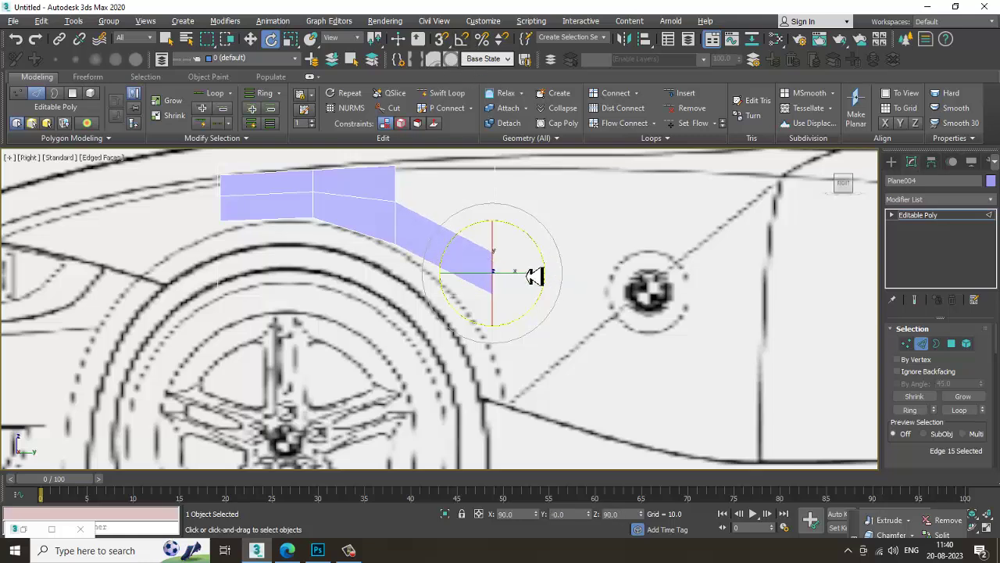
drag(543, 250, 572, 305)
key(w)
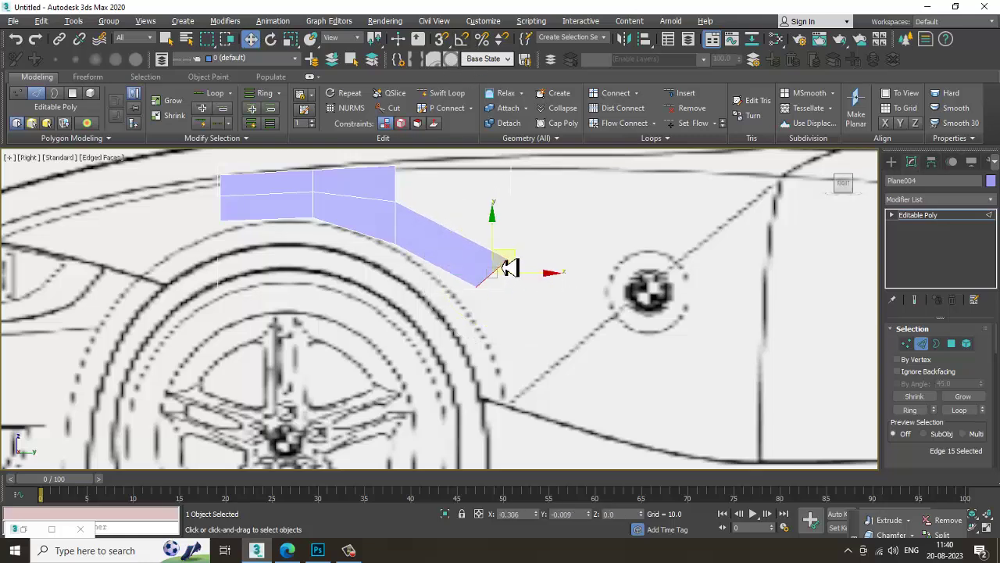
Extrude the strip's end edge further down the arch to just above the sill line and rotate it closer to horizontal
middle_drag(502, 269, 458, 179)
shift+drag(469, 191, 516, 288)
key(e)
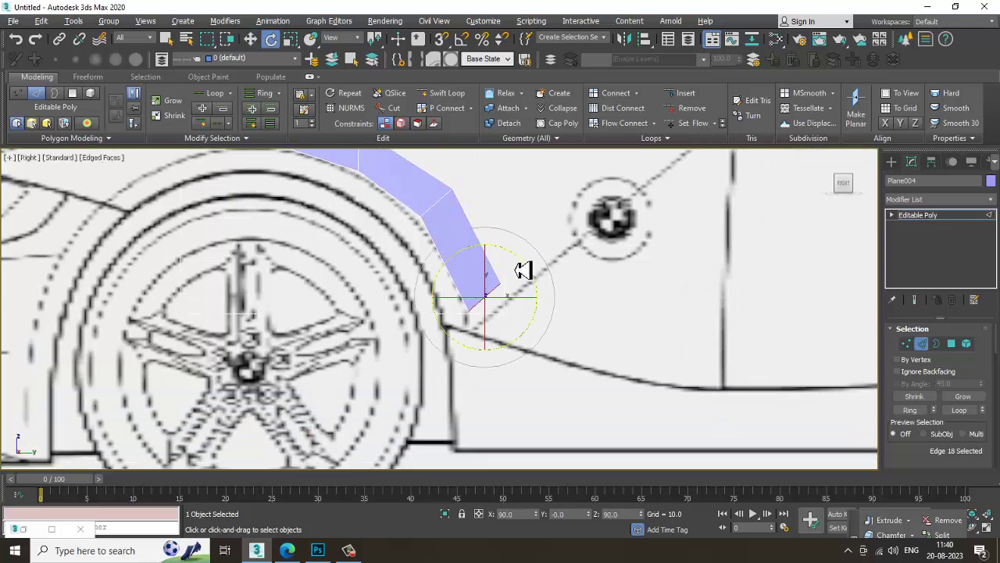
key(w)
Extrude the strip straight down to the sill's bottom line and nudge the two vertices at the bend toward the arch line
middle_drag(519, 277, 440, 229)
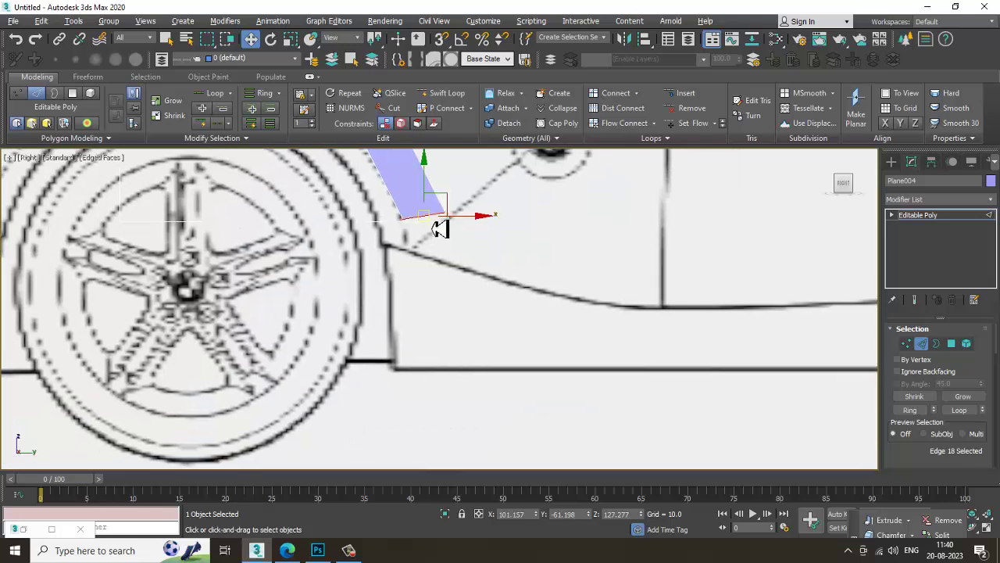
shift+drag(453, 205, 454, 357)
key(r)
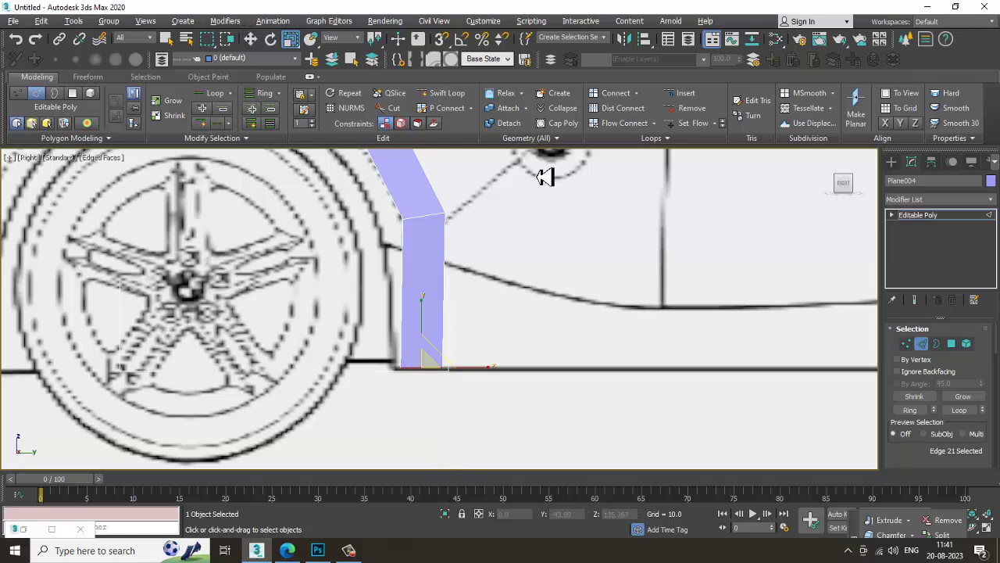
middle_drag(545, 174, 453, 323)
key(1)
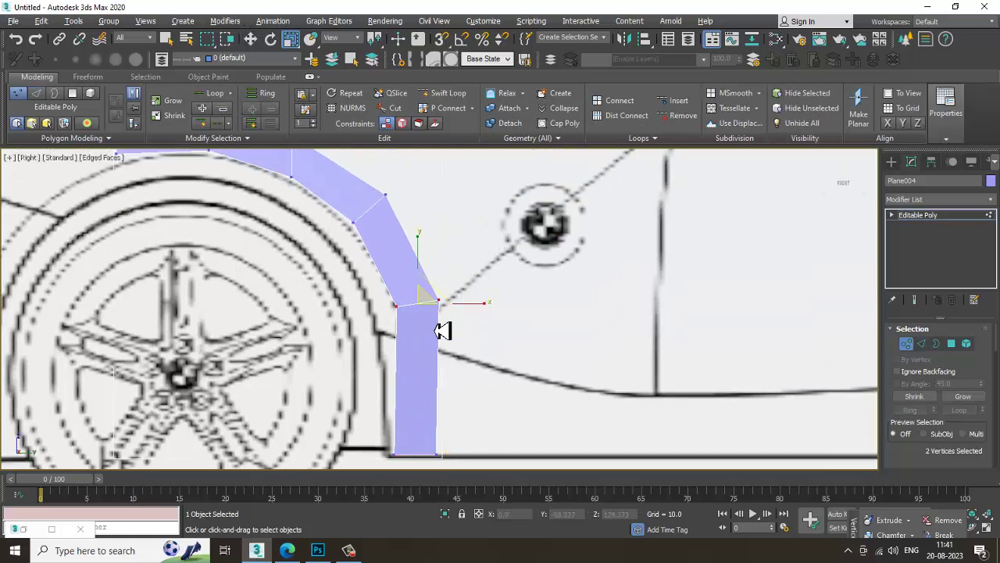
key(w)
drag(473, 309, 471, 310)
Move the arch strip's six rear vertices outward by about 0.3 in the Top view to match the body outline
key(alt+w)
scroll(214, 252, up, 2)
key(alt+w)
scroll(335, 208, up, 5)
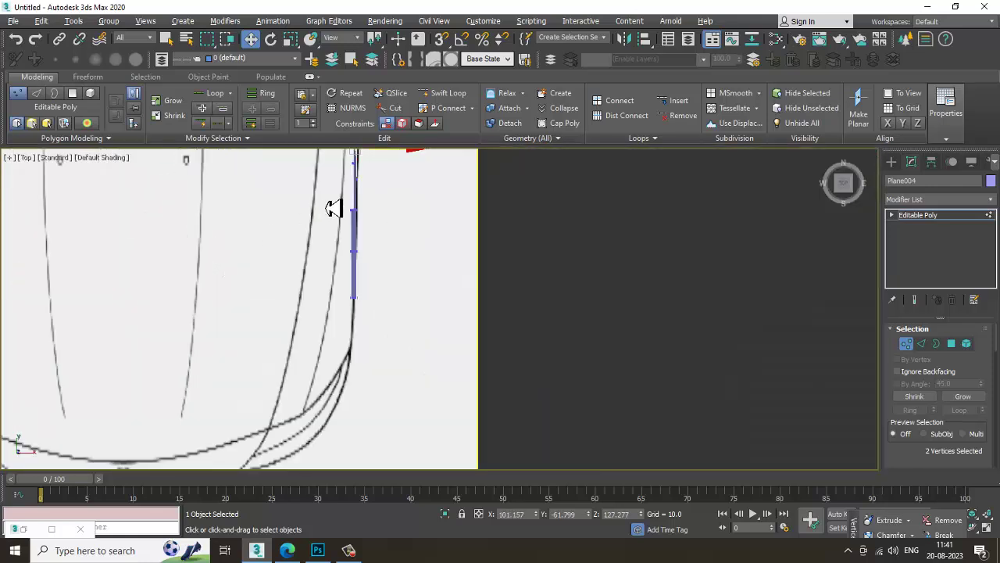
drag(265, 275, 386, 329)
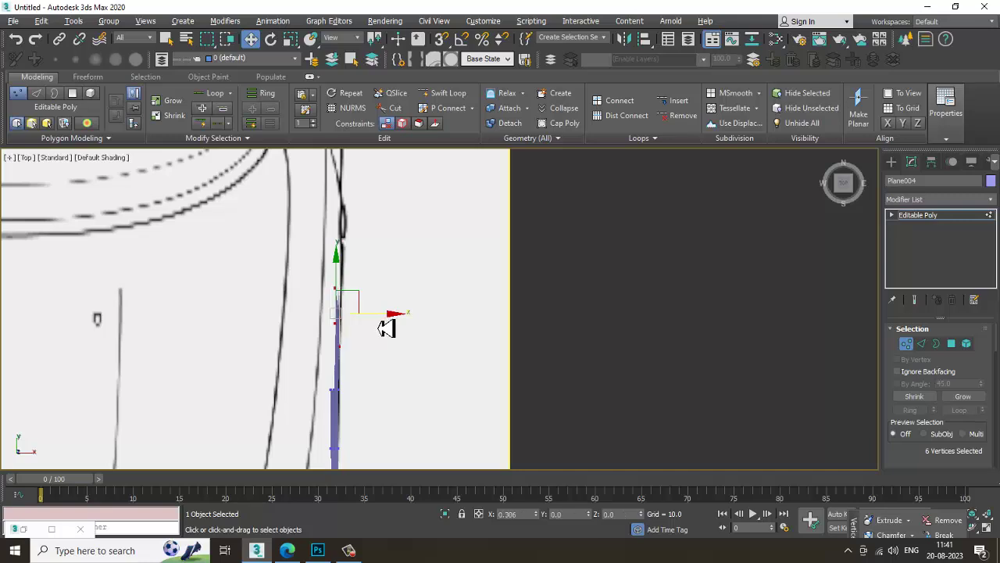
middle_drag(411, 355, 402, 211)
Extrude the upper edge of the strip's first arch segment straight up to the height of the panel's top rear corner
key(alt+w)
middle_drag(343, 353, 345, 387)
key(alt+w)
middle_drag(381, 280, 415, 343)
scroll(356, 324, up, 3)
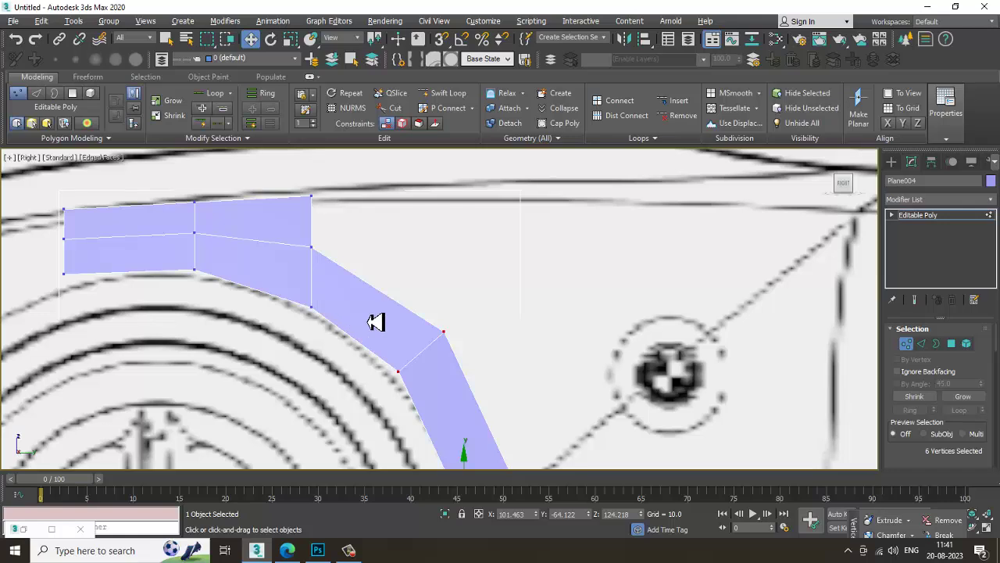
key(2)
click(384, 294)
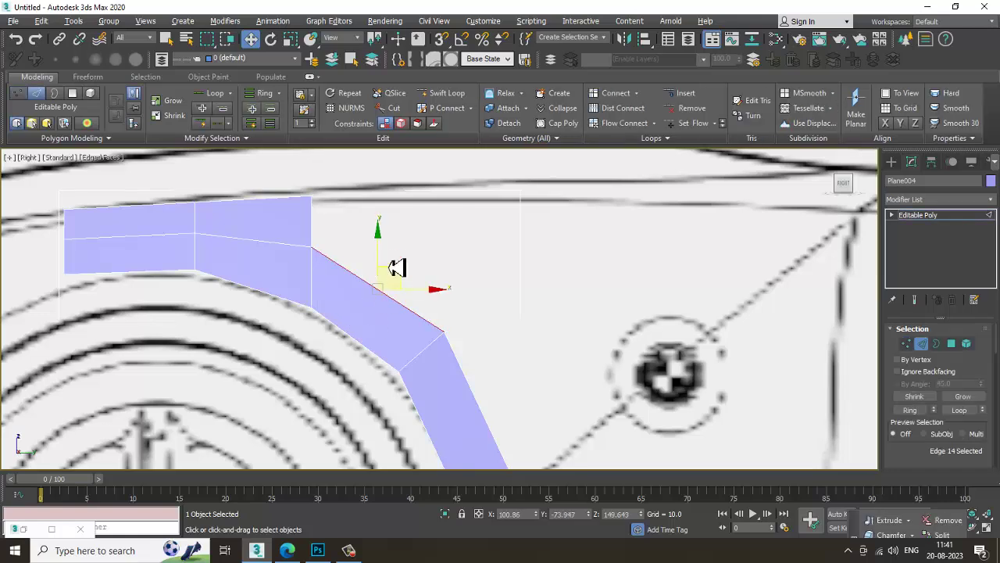
shift+drag(389, 257, 402, 206)
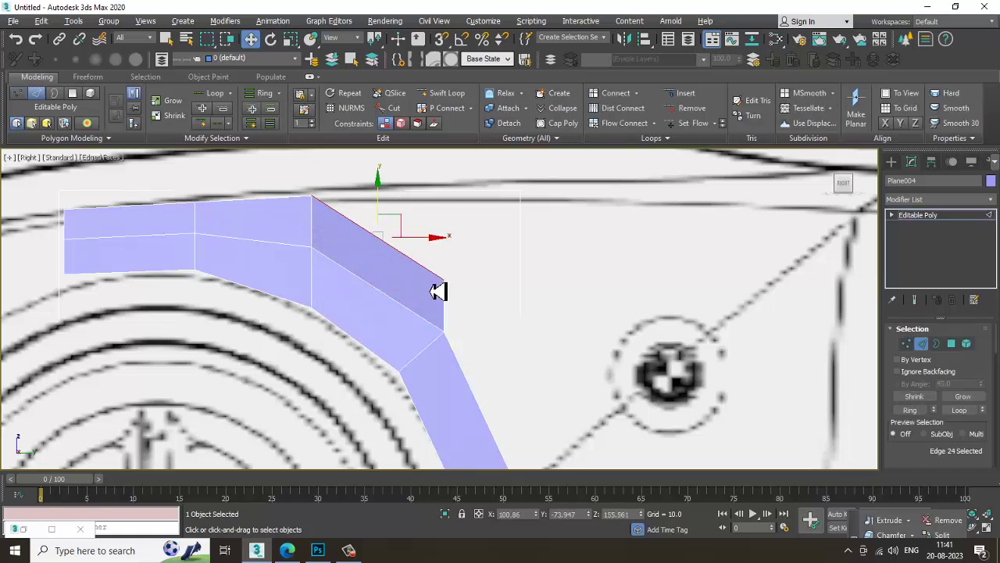
Raise the new face's rear upper vertex to the fender line, at a Z of about 159.9
key(1)
drag(430, 261, 465, 179)
scroll(291, 210, up, 2)
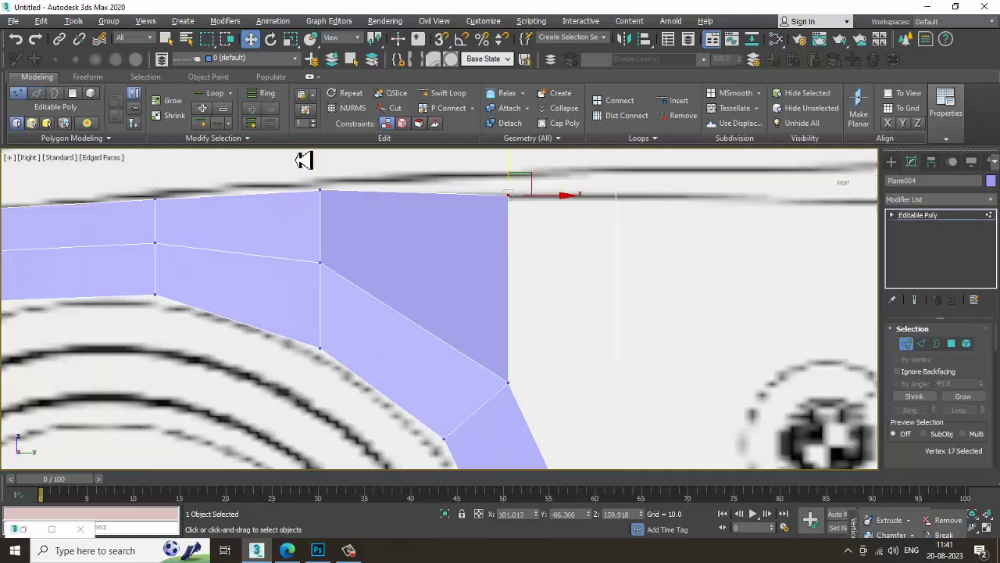
Weld the two overlapping vertices at the panel's top rear corner with a weld threshold of 44.937
drag(306, 161, 333, 202)
right_click(332, 202)
click(217, 270)
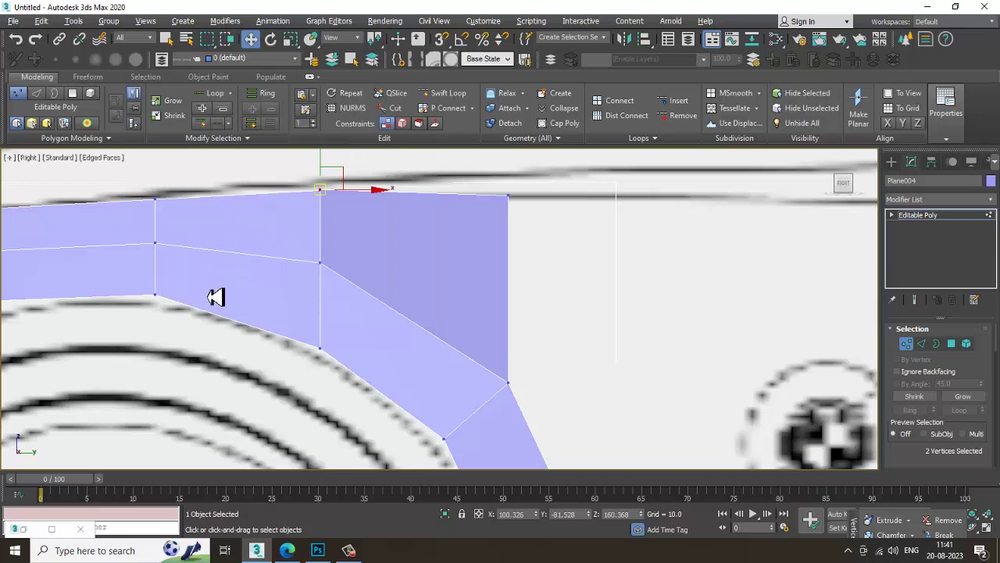
click(449, 314)
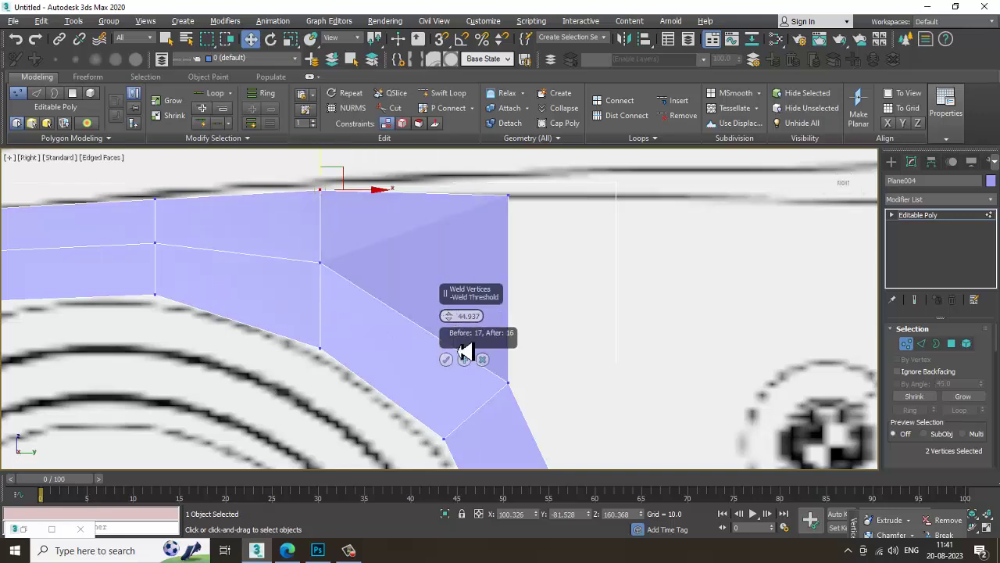
click(446, 359)
Show edged faces in the Perspective view and examine the welded panel from several angles
key(alt+w)
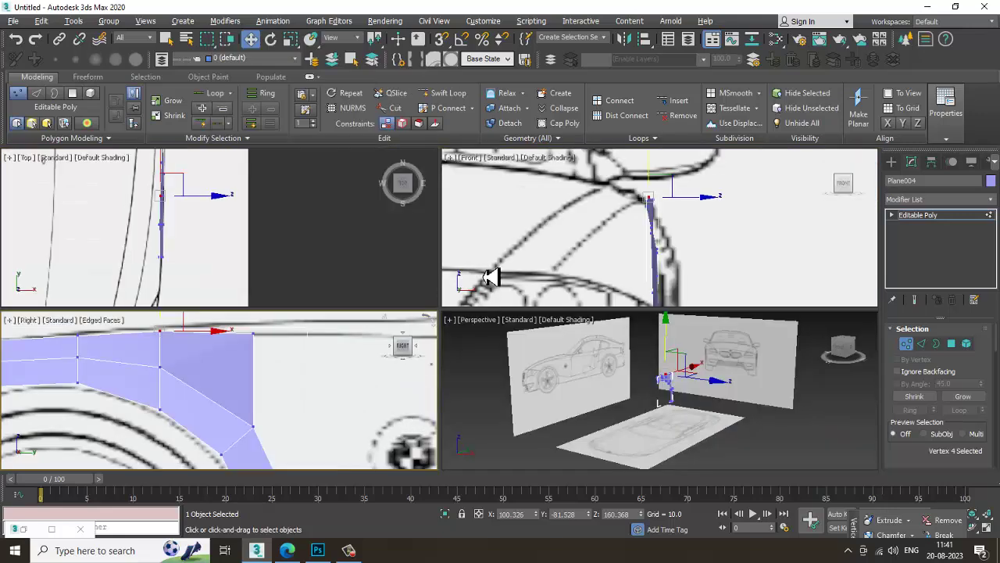
right_click(194, 242)
key(alt+w)
scroll(493, 267, down, 2)
middle_drag(471, 267, 451, 334)
key(alt+w)
right_click(618, 391)
key(alt+w)
scroll(565, 382, up, 2)
mouse_move(564, 382)
alt+middle_down()
mouse_move(275, 252)
mouse_move(419, 364)
mouse_move(451, 299)
alt+middle_up()
scroll(420, 364, up, 2)
key(F4)
scroll(470, 311, down, 3)
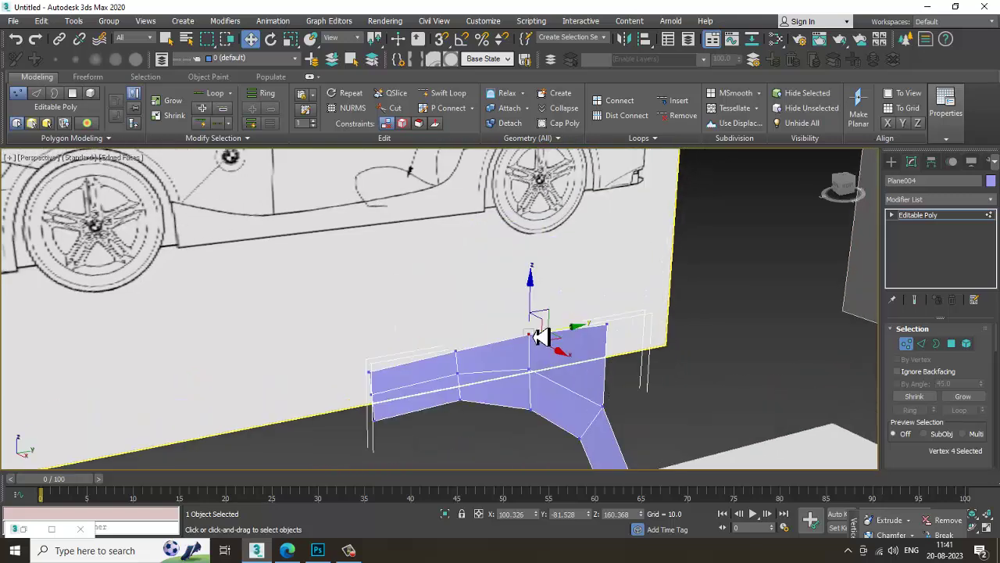
Extrude the panel's three top edges inward in the Front view along the fender outline, to an X of about 94
click(922, 343)
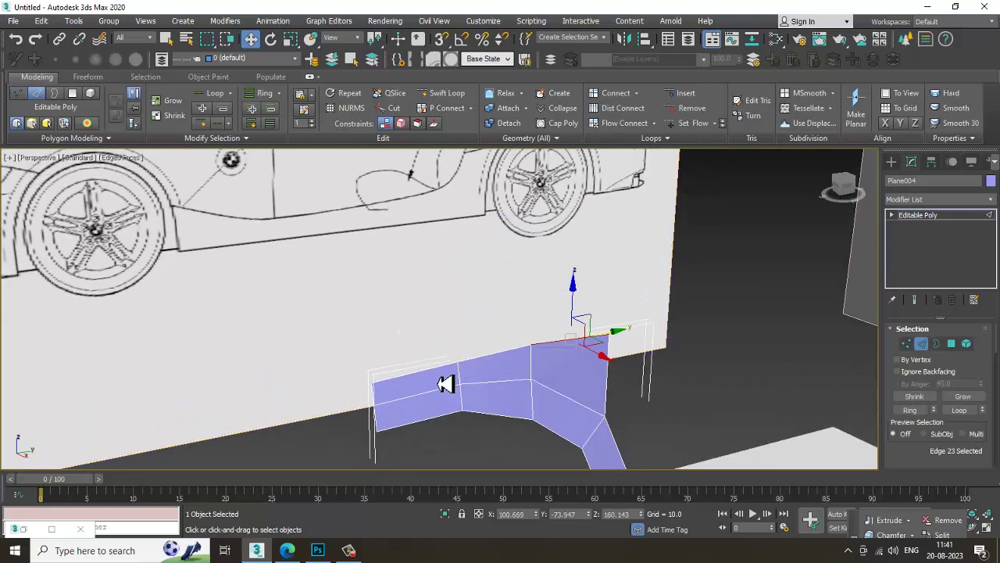
click(430, 370)
ctrl+click(503, 353)
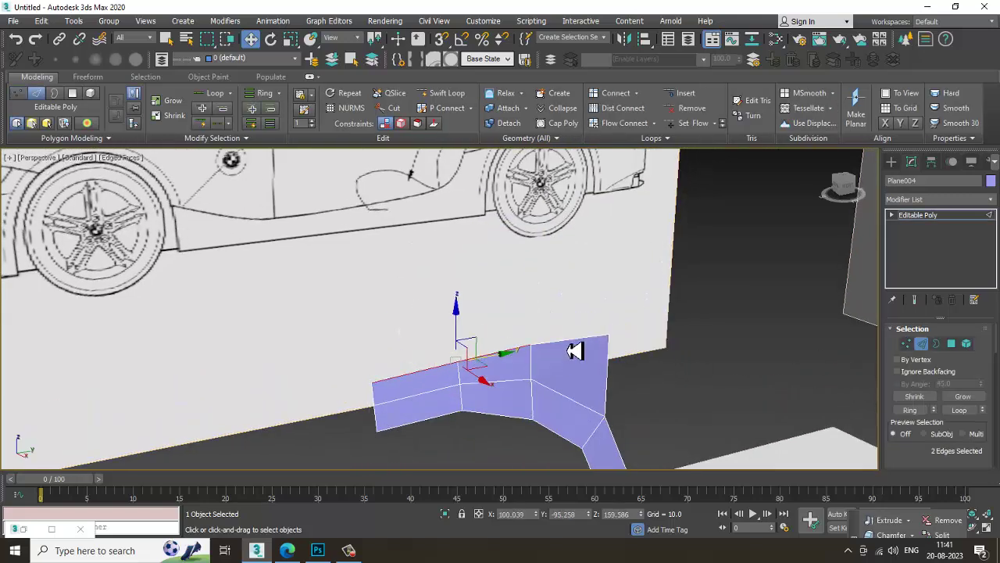
ctrl+click(573, 348)
key(alt+w)
right_click(551, 225)
key(alt+w)
scroll(582, 223, down, 1)
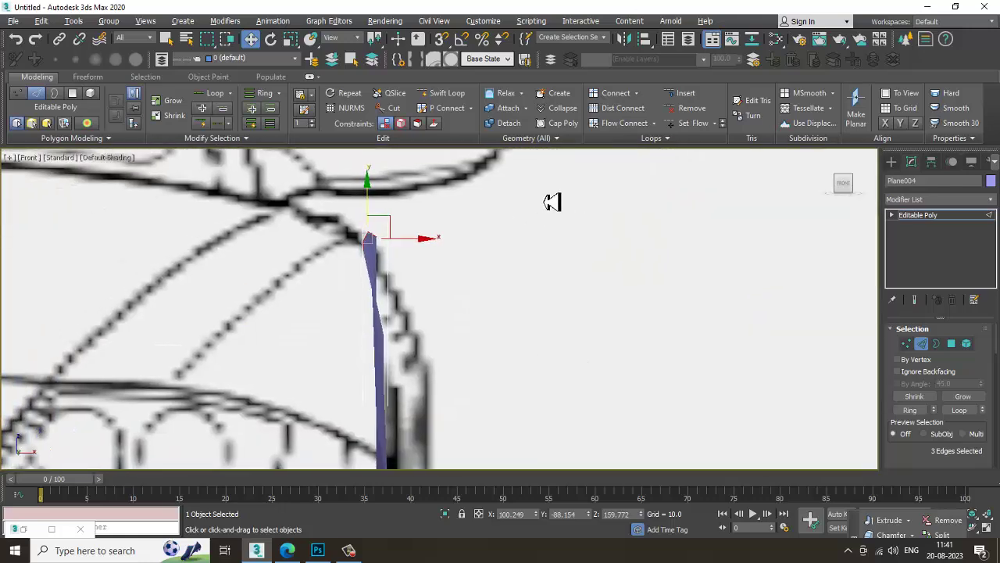
scroll(553, 202, down, 3)
shift+drag(492, 217, 431, 179)
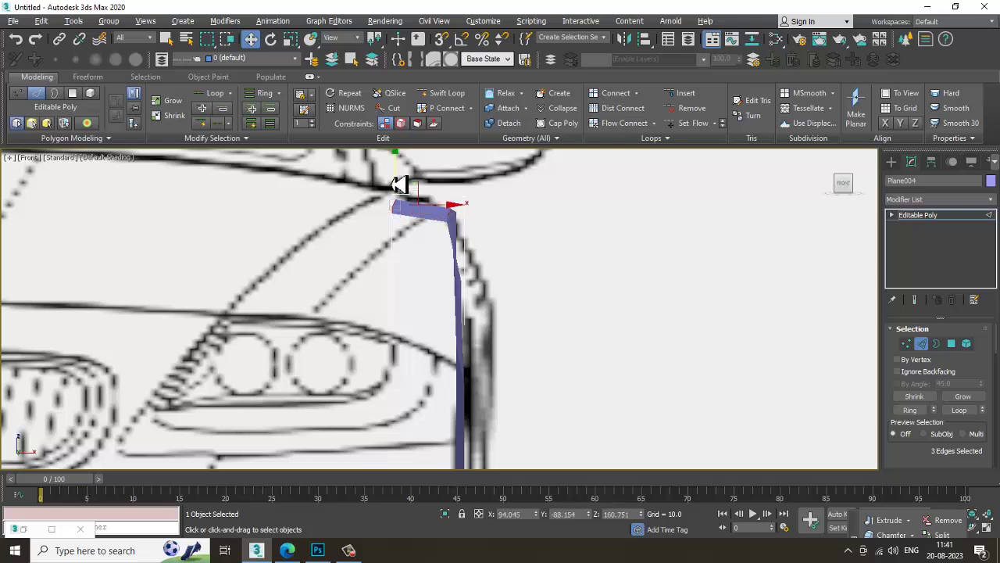
Move the top strip's three inner edges further inward in the Top view, to an X of about 79
key(alt+w)
right_click(190, 242)
key(alt+w)
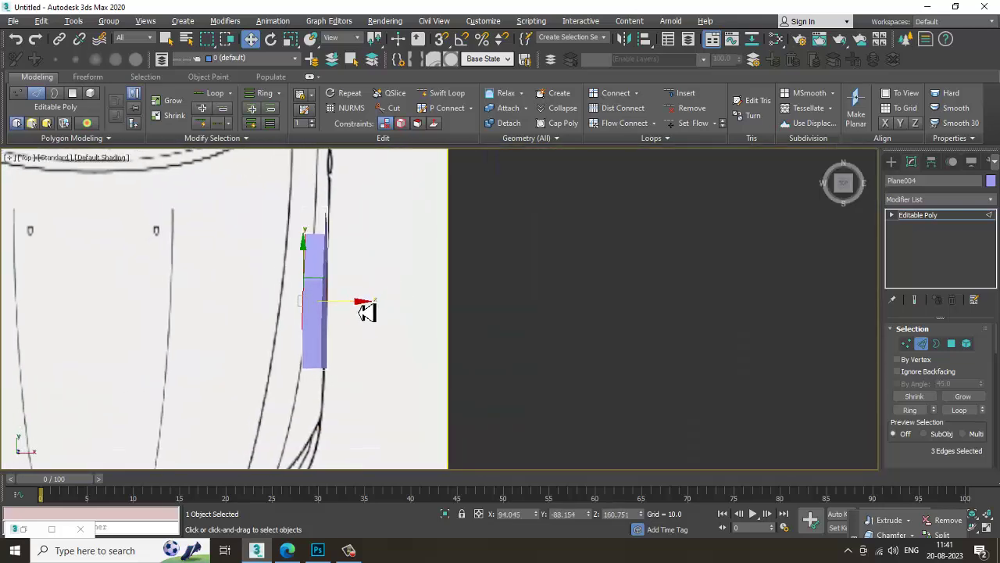
shift+drag(362, 310, 316, 314)
Move the two inner vertices of the side panel's middle row outward in the Perspective view, to an X of about 101.7
key(alt+w)
right_click(585, 351)
key(alt+w)
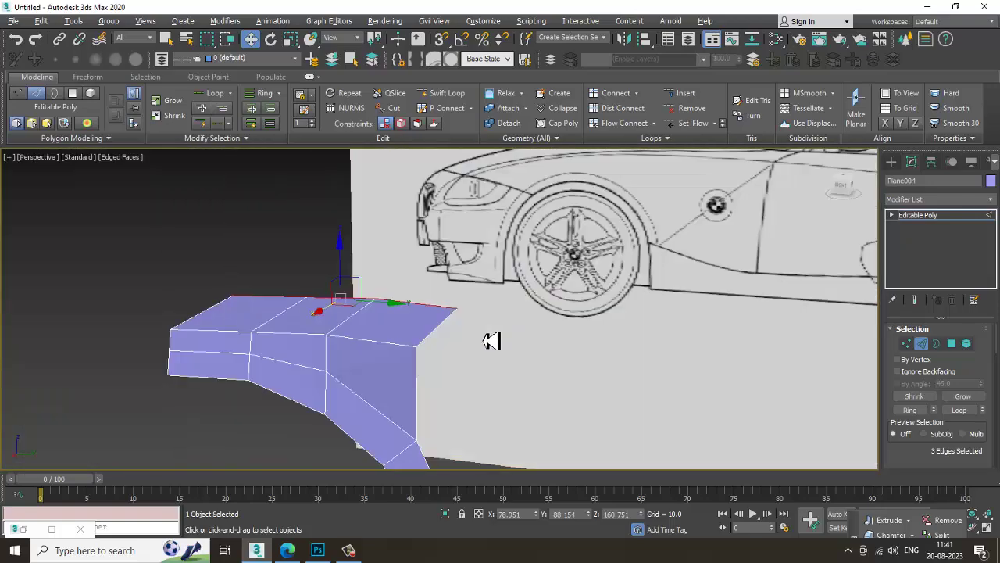
alt+middle_drag(491, 340, 522, 303)
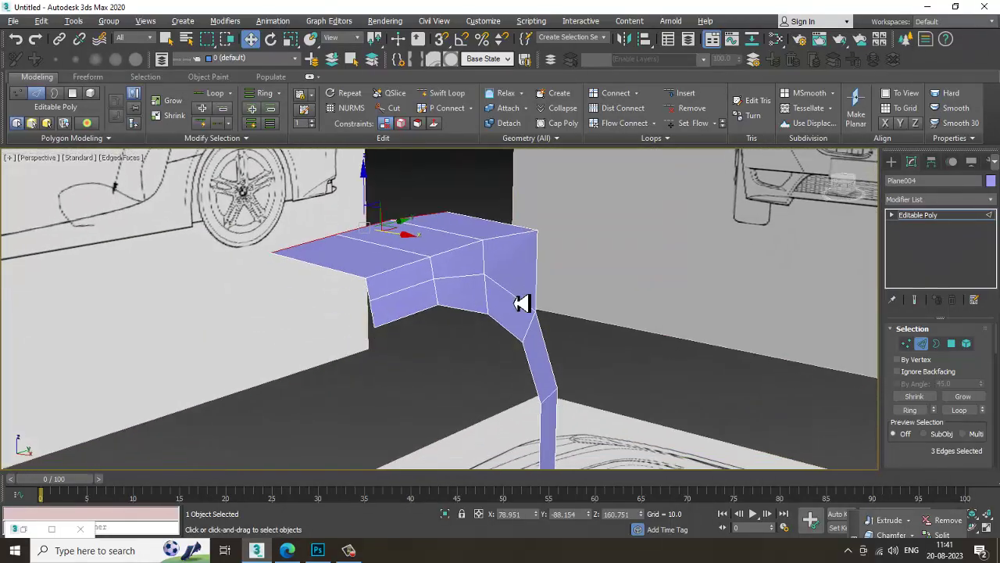
scroll(521, 303, up, 3)
key(1)
click(400, 269)
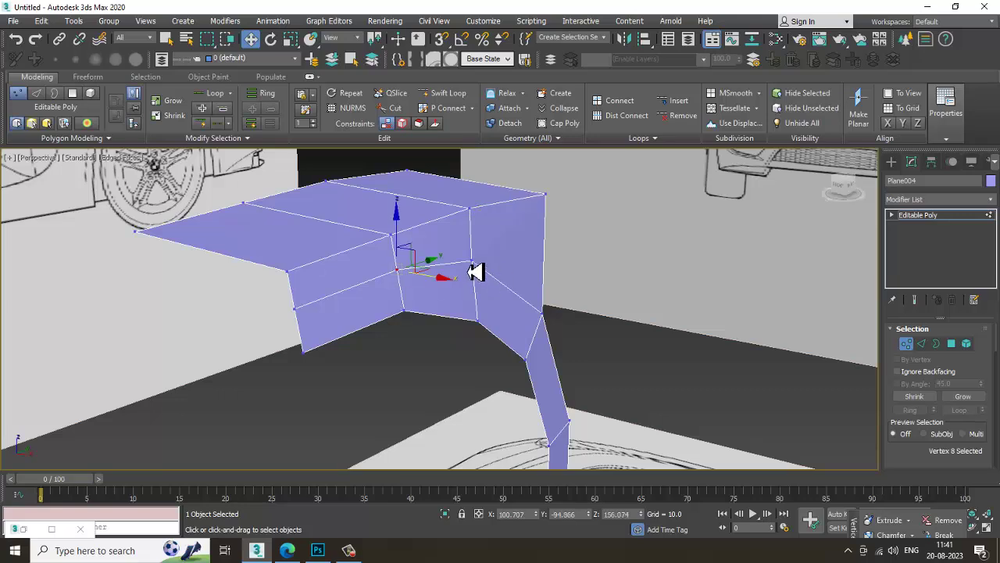
ctrl+click(473, 263)
mouse_move(475, 264)
alt+middle_down()
mouse_move(522, 306)
mouse_move(487, 276)
alt+middle_up()
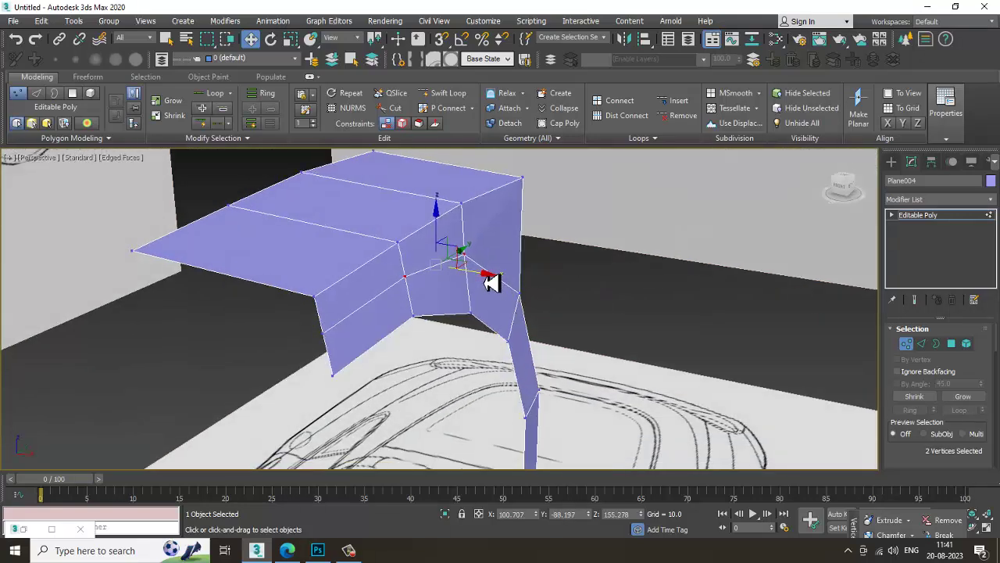
drag(498, 283, 505, 283)
click(351, 551)
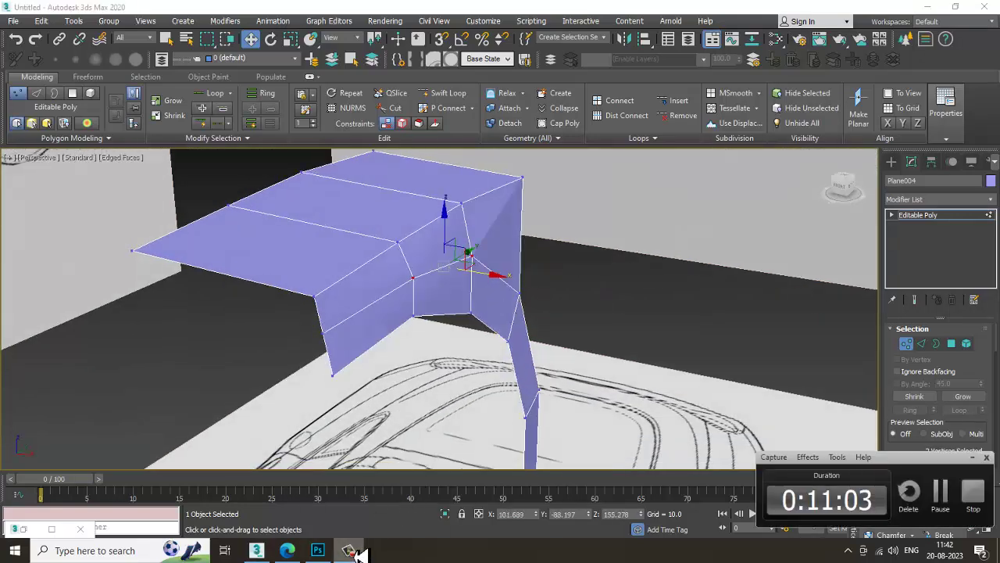
click(355, 554)
Raise the top strip's two rear vertices slightly in the Right view, to a Z of about 161
alt+middle_drag(514, 284, 469, 287)
key(alt+w)
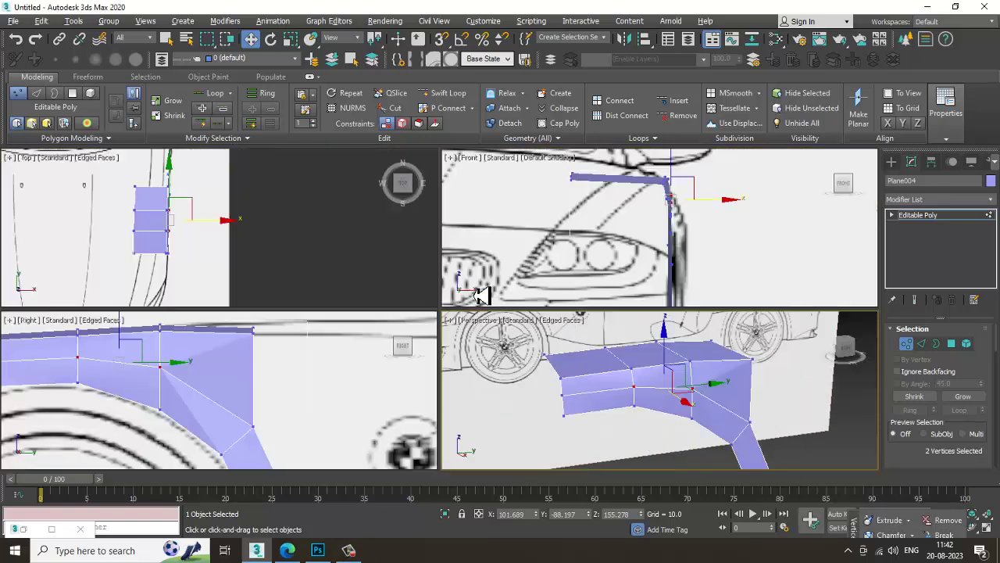
scroll(287, 399, down, 2)
key(alt+w)
middle_drag(378, 326, 424, 347)
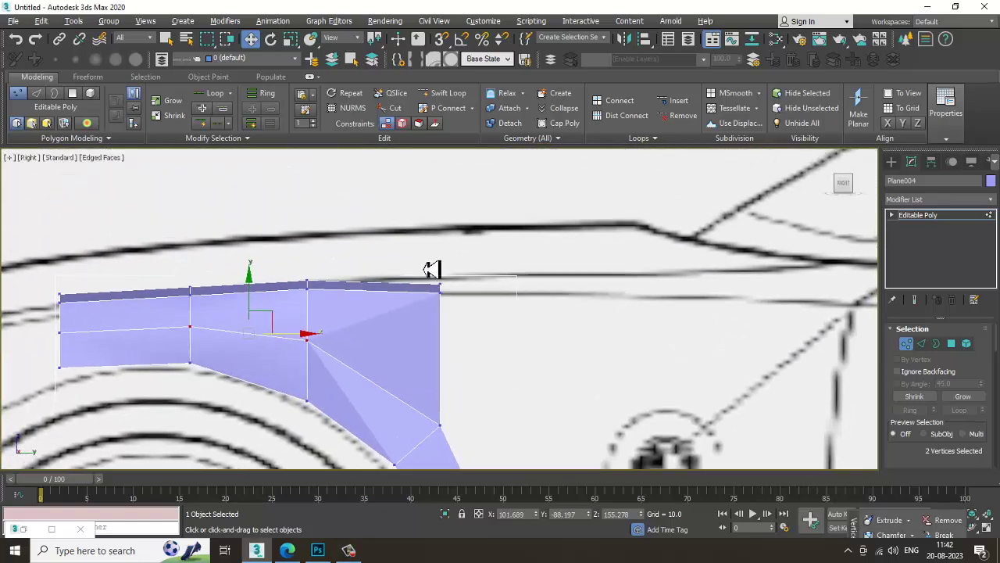
drag(449, 258, 450, 254)
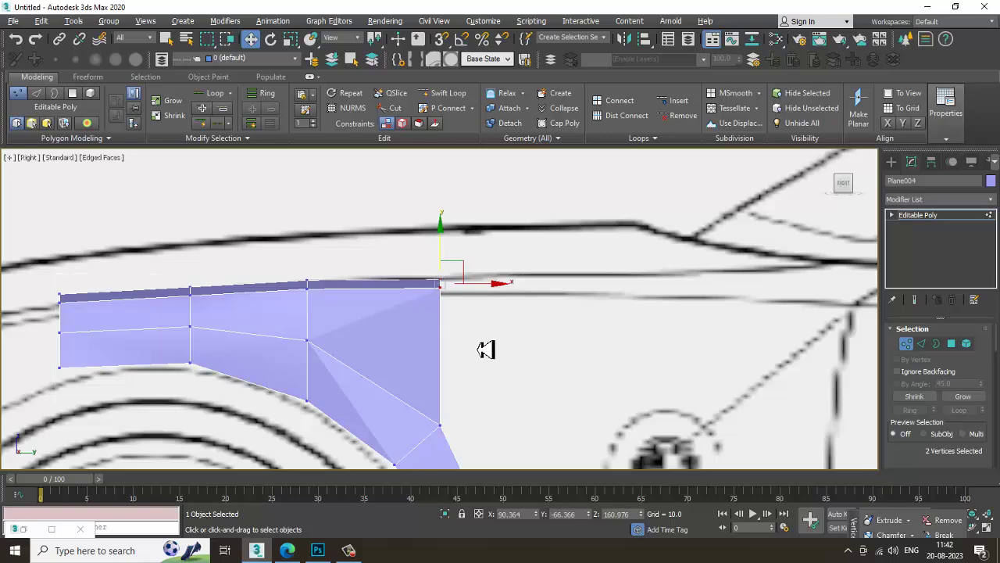
Extrude the side panel's rear upper edge rearward in the Right view, to a Y of about -45
scroll(500, 281, down, 5)
scroll(485, 285, up, 4)
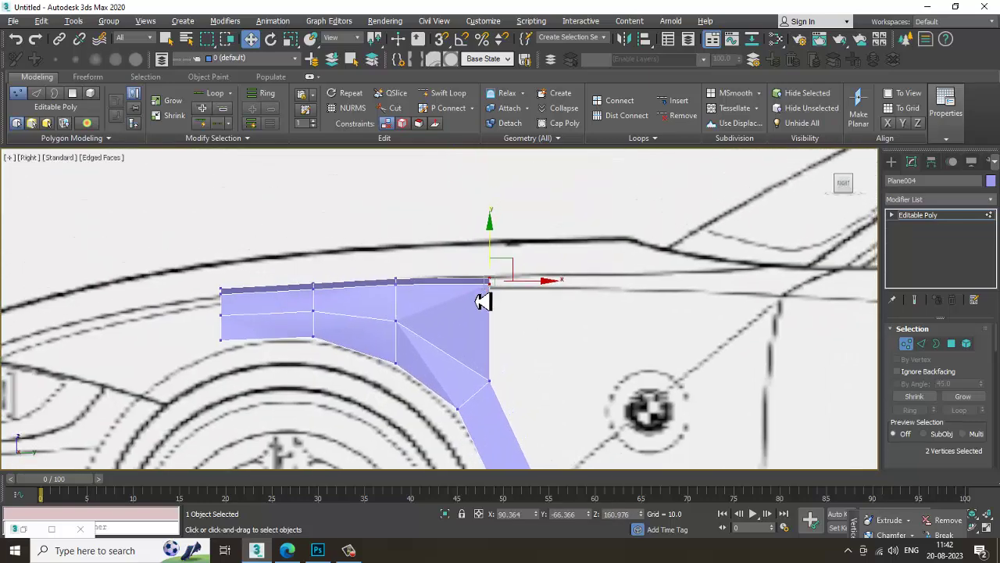
scroll(483, 302, up, 2)
click(923, 344)
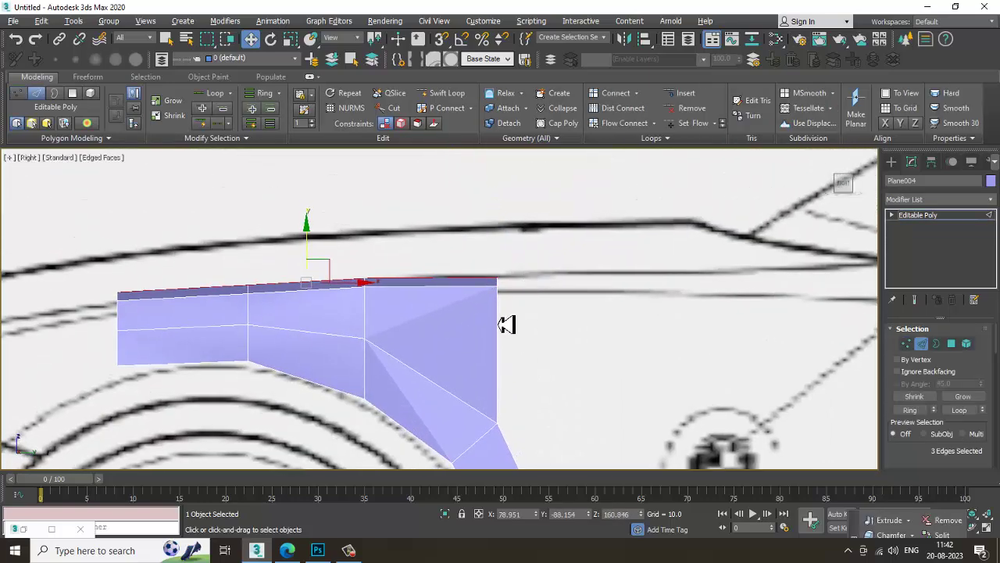
click(501, 317)
middle_drag(505, 318, 456, 232)
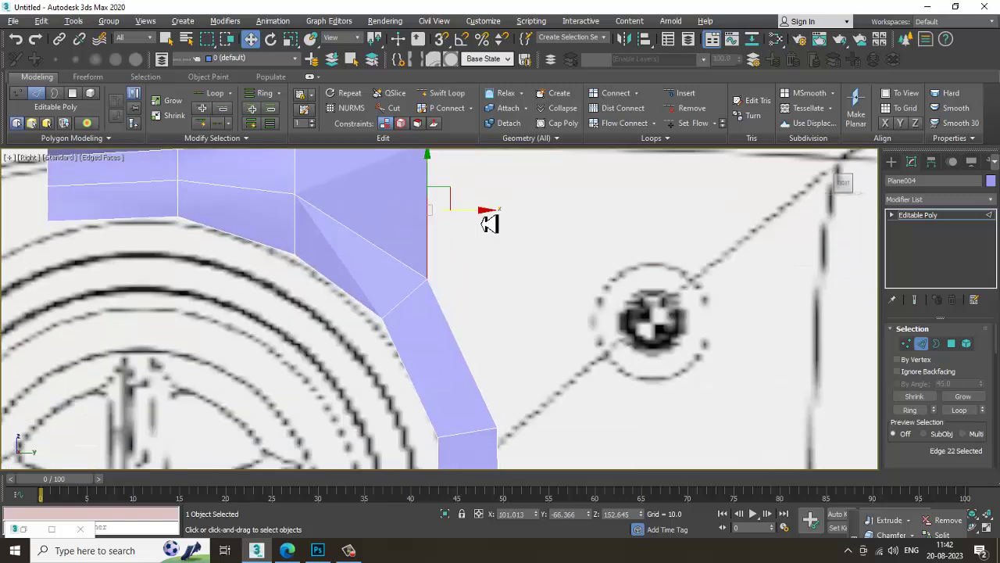
shift+drag(482, 211, 672, 212)
middle_drag(671, 212, 587, 329)
scroll(578, 323, down, 2)
scroll(558, 305, up, 2)
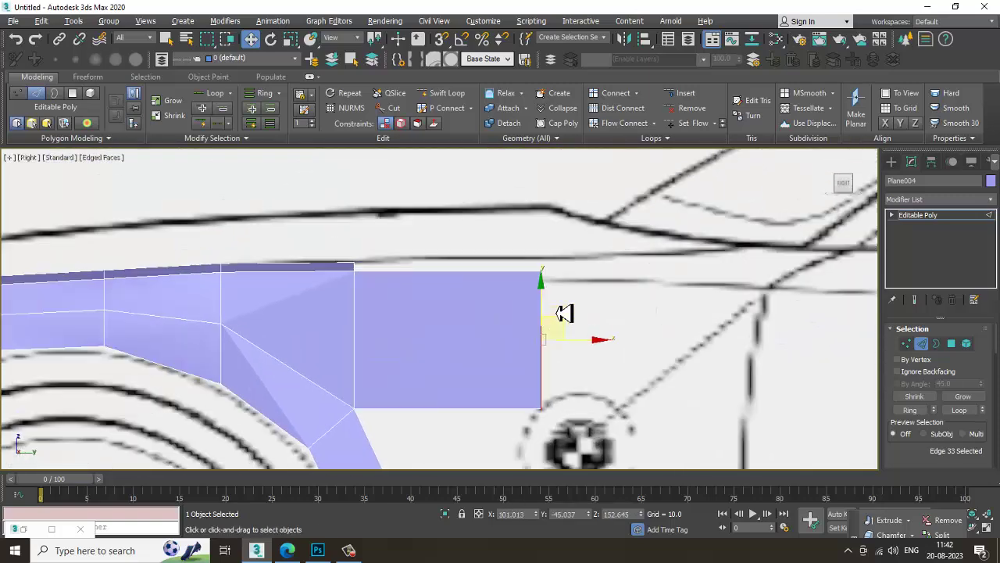
Extrude the new side panel's top edge inward in the Top view, to an X of about 80.2
middle_drag(551, 288, 540, 295)
key(alt+w)
middle_click(195, 226)
key(alt+w)
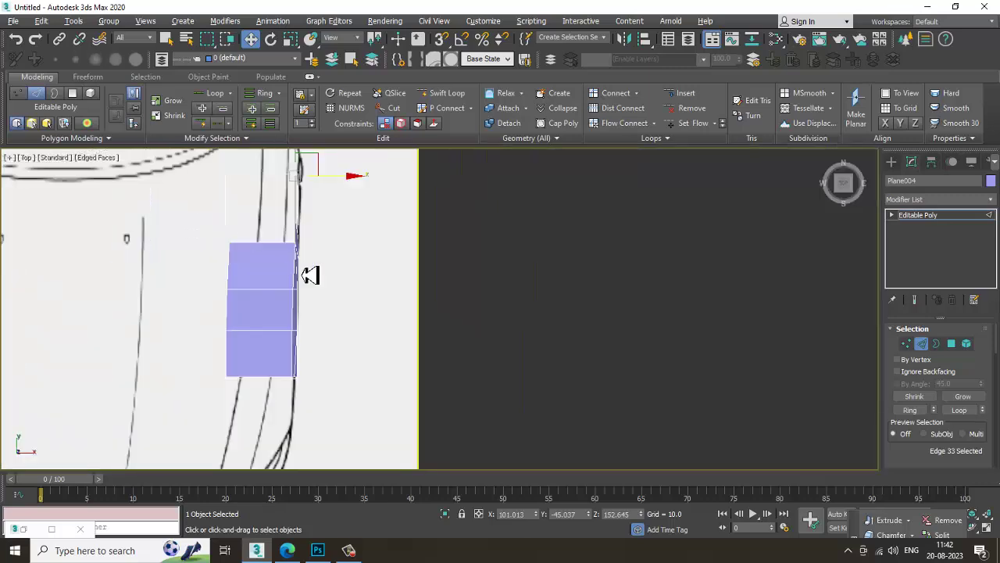
key(alt+w)
middle_click(552, 420)
key(alt+w)
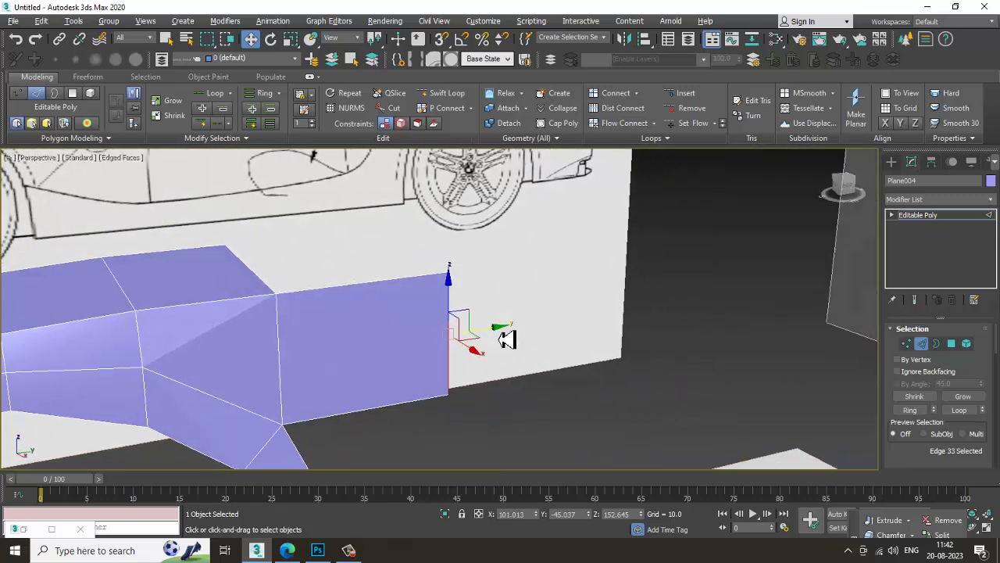
click(339, 291)
key(alt+w)
middle_click(721, 272)
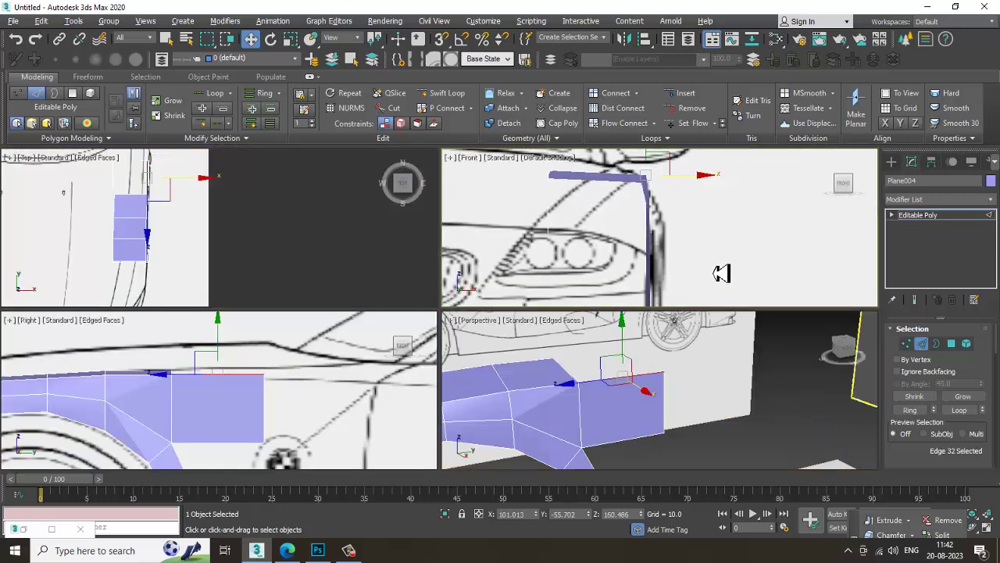
key(alt+w)
key(alt+w)
middle_click(190, 219)
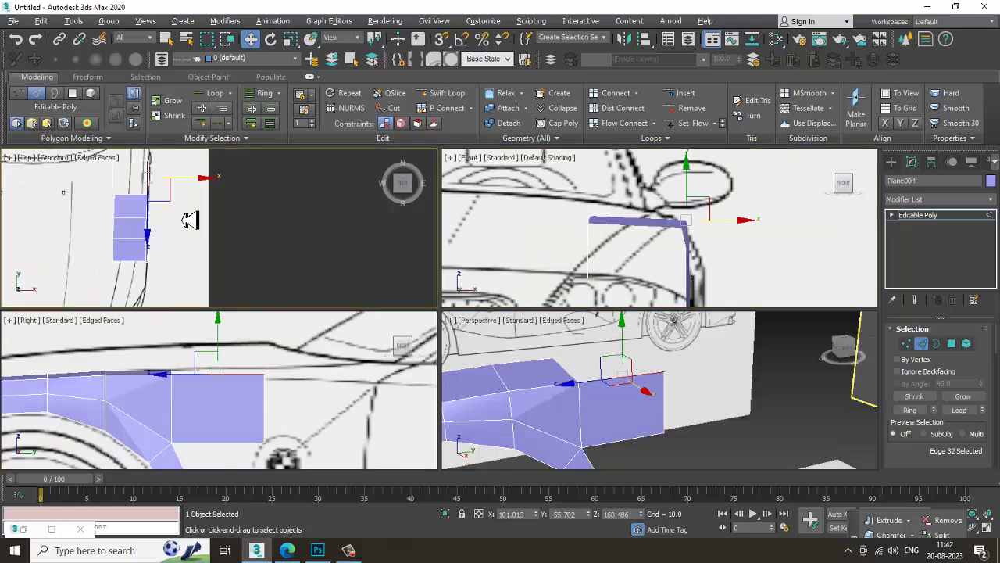
key(alt+w)
shift+drag(424, 263, 341, 265)
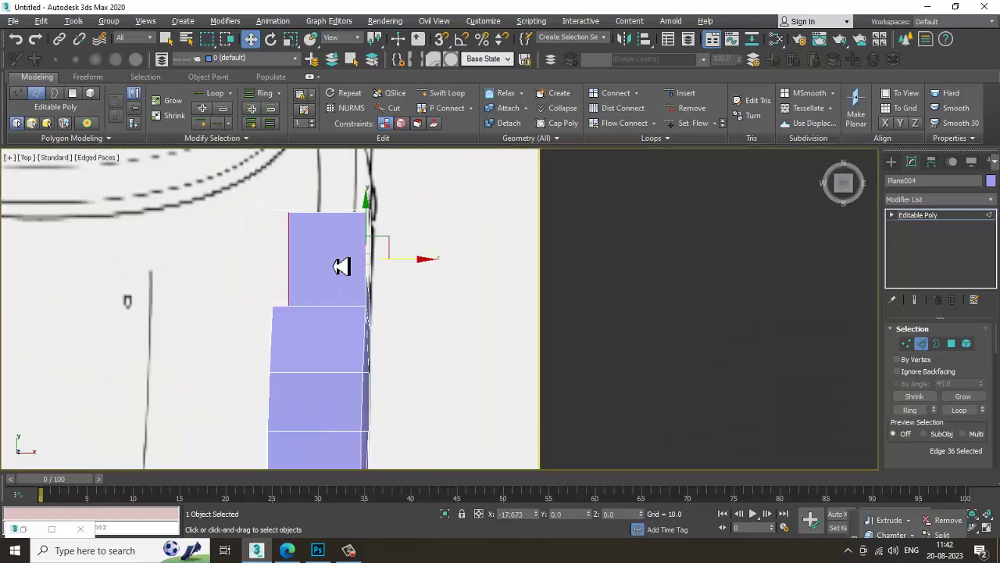
Raise the new top face's inner edge slightly in the Front view, to a Z of about 162
key(alt+w)
middle_click(691, 228)
key(alt+w)
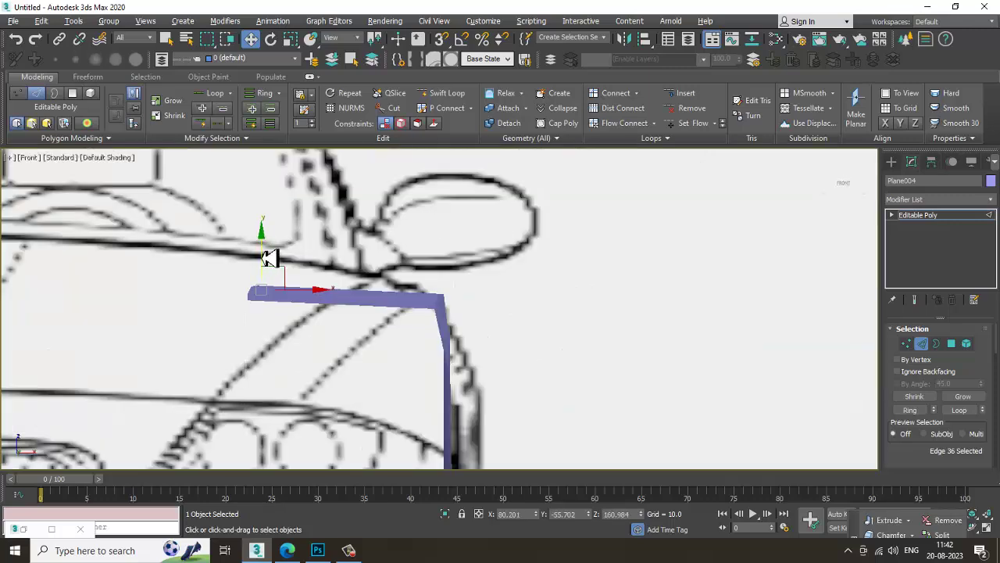
key(alt+w)
middle_drag(664, 251, 636, 253)
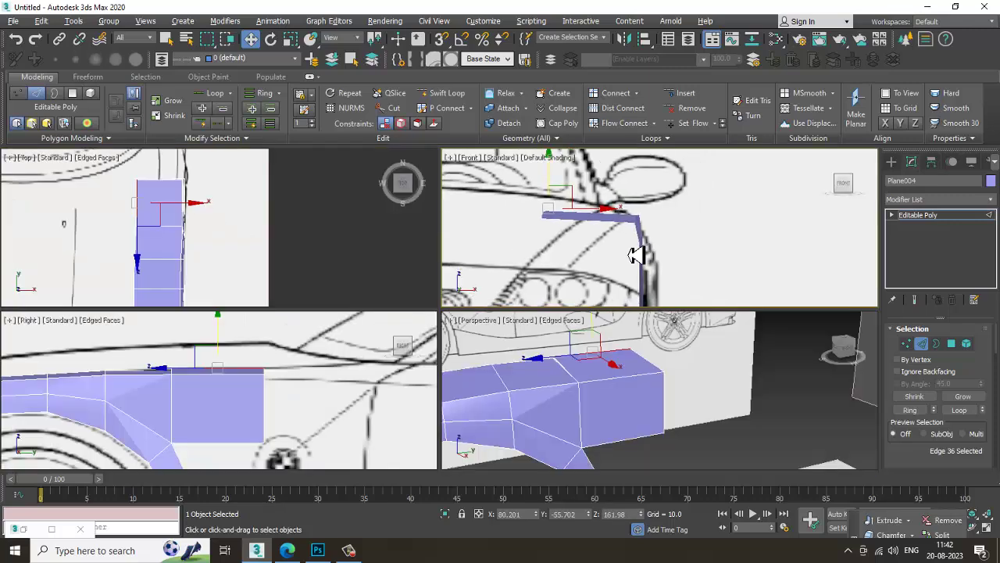
Weld the two inner vertices where the new top face meets the existing top strip
middle_click(654, 420)
key(alt+w)
key(alt+w)
key(alt+w)
alt+middle_drag(558, 371, 399, 236)
key(1)
right_click(473, 246)
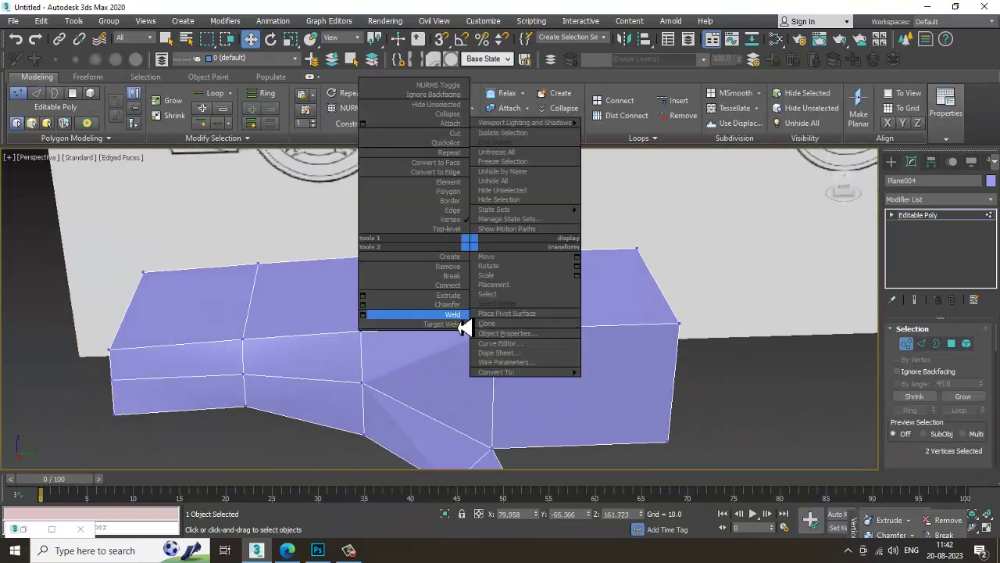
click(458, 317)
Examine the joined top strip in Perspective, and compare it with the Top view blueprint using see-through display
alt+middle_drag(553, 300, 553, 257)
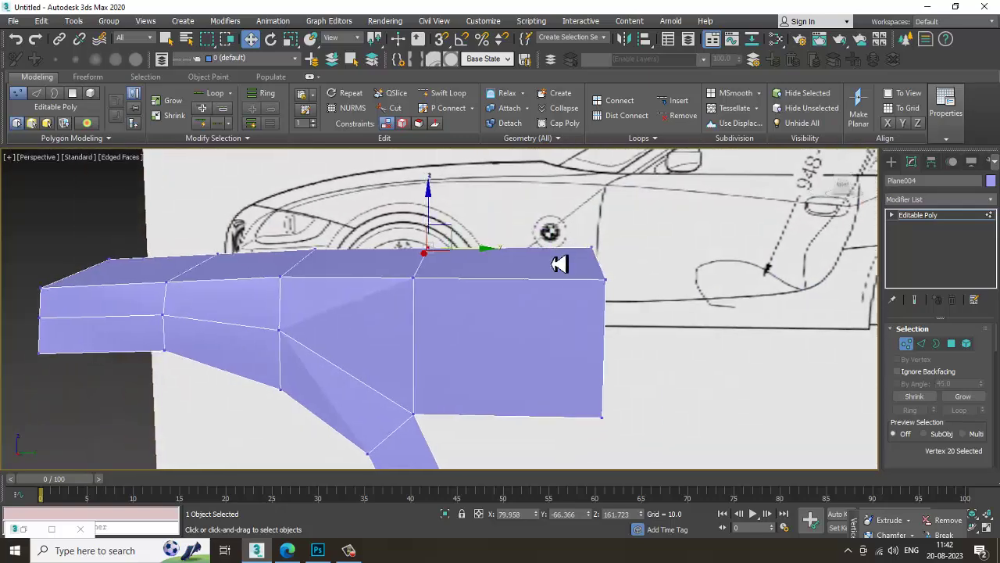
key(alt+w)
middle_drag(270, 228, 234, 226)
key(alt+w)
key(alt+x)
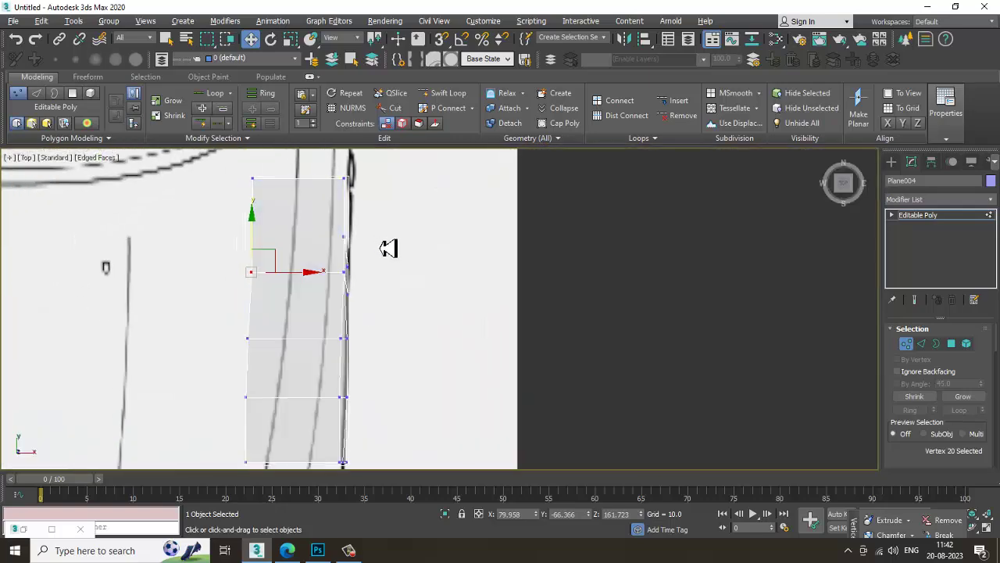
middle_drag(364, 313, 443, 294)
scroll(444, 284, down, 2)
middle_drag(434, 215, 424, 315)
scroll(415, 328, up, 2)
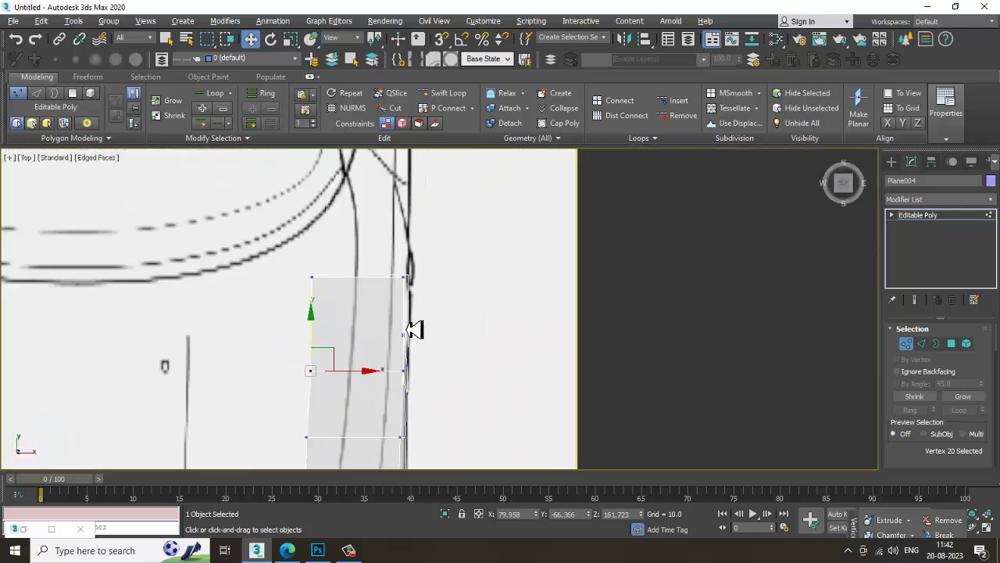
Compare the fender mesh with the side blueprint from hood line to sill in the Right view, switching see-through display off
key(alt+w)
middle_drag(257, 406, 235, 406)
key(alt+w)
middle_drag(325, 339, 412, 291)
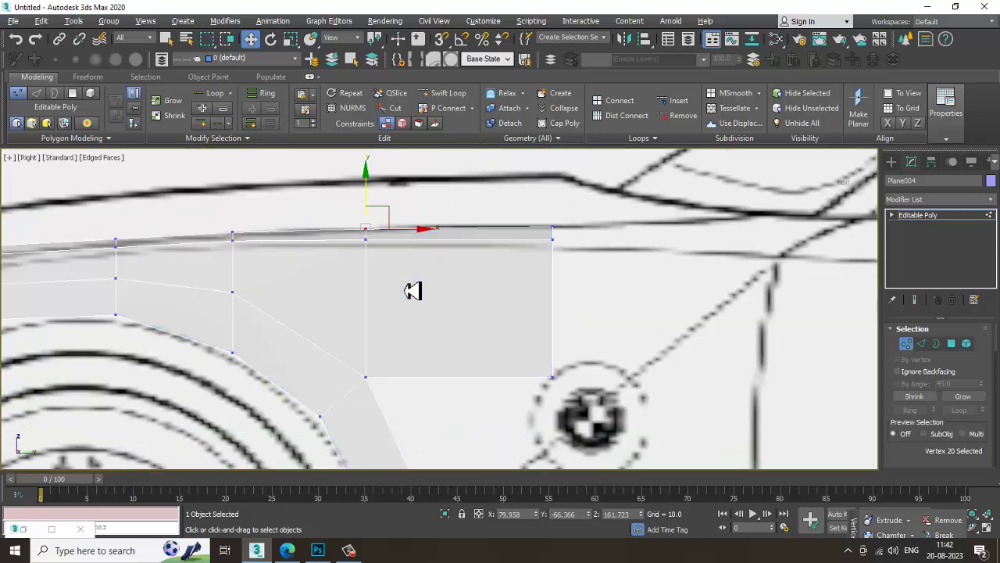
scroll(413, 291, down, 3)
scroll(415, 301, up, 1)
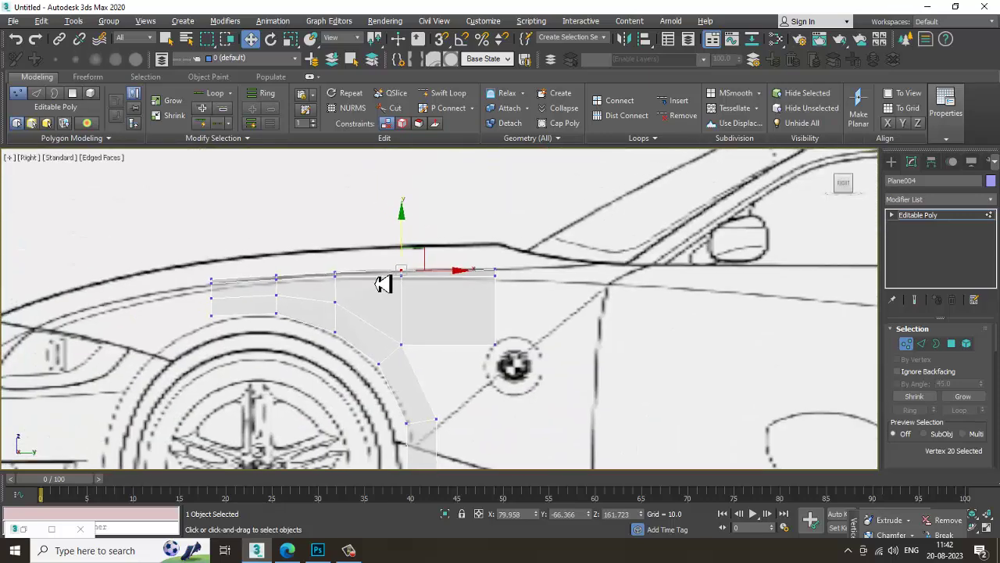
scroll(382, 284, up, 2)
key(alt+x)
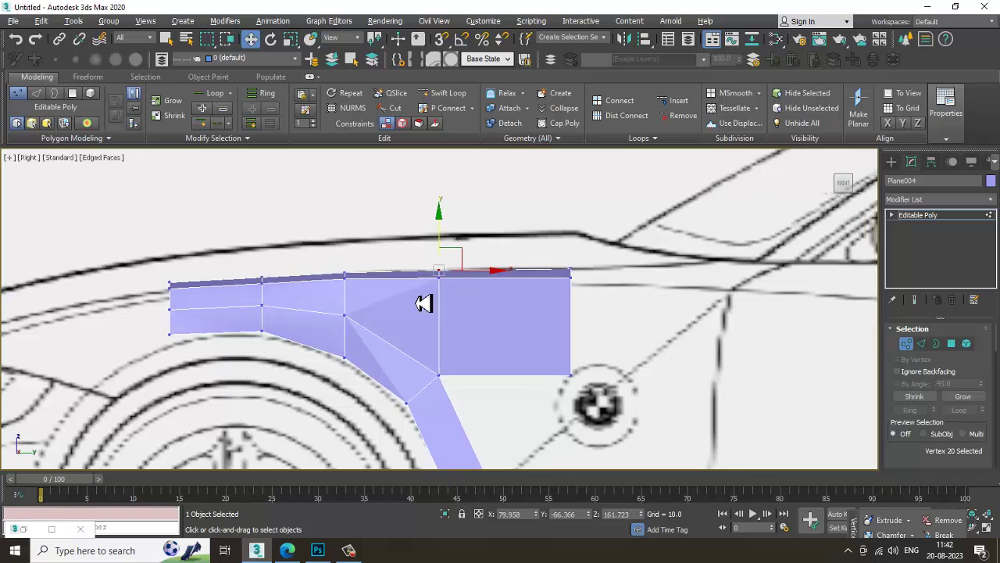
scroll(424, 303, up, 2)
middle_drag(207, 280, 339, 264)
middle_drag(632, 388, 482, 165)
scroll(509, 237, down, 2)
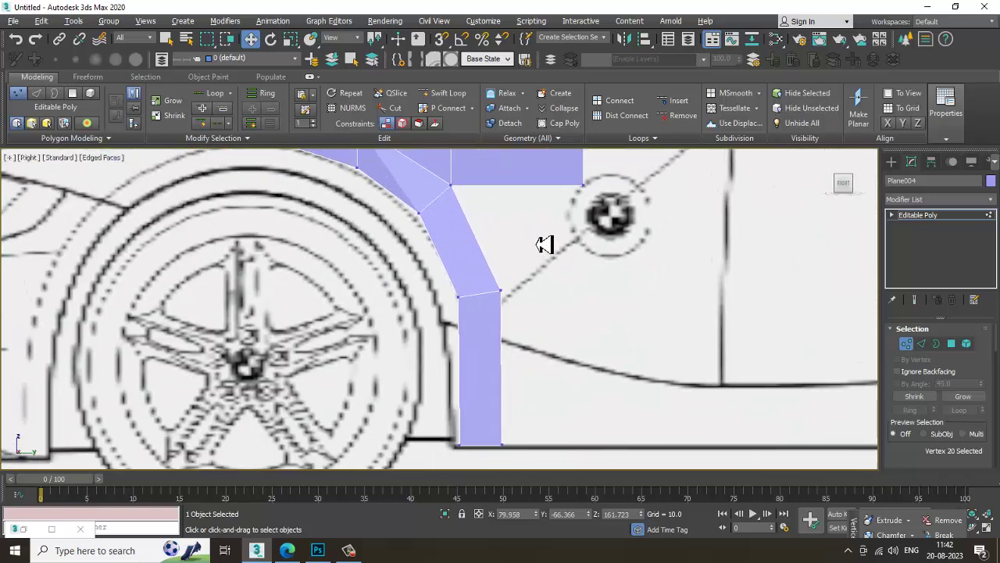
scroll(545, 245, down, 1)
middle_drag(503, 235, 469, 308)
scroll(469, 286, up, 2)
scroll(451, 351, up, 1)
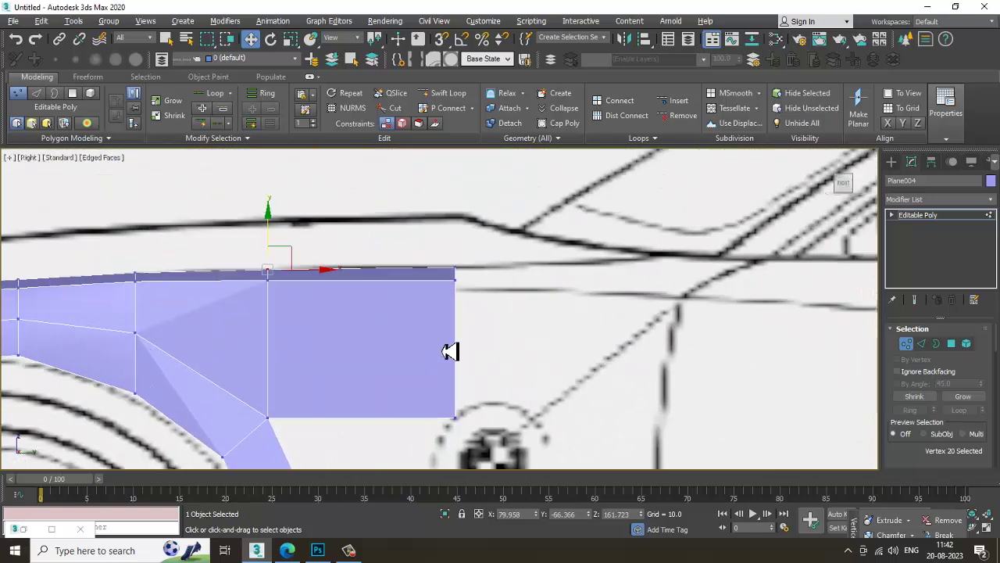
scroll(450, 352, down, 1)
Extrude the top strip's four inner edges toward the hood centre in the Top view, to an X of about 54.5
key(alt+w)
key(alt+w)
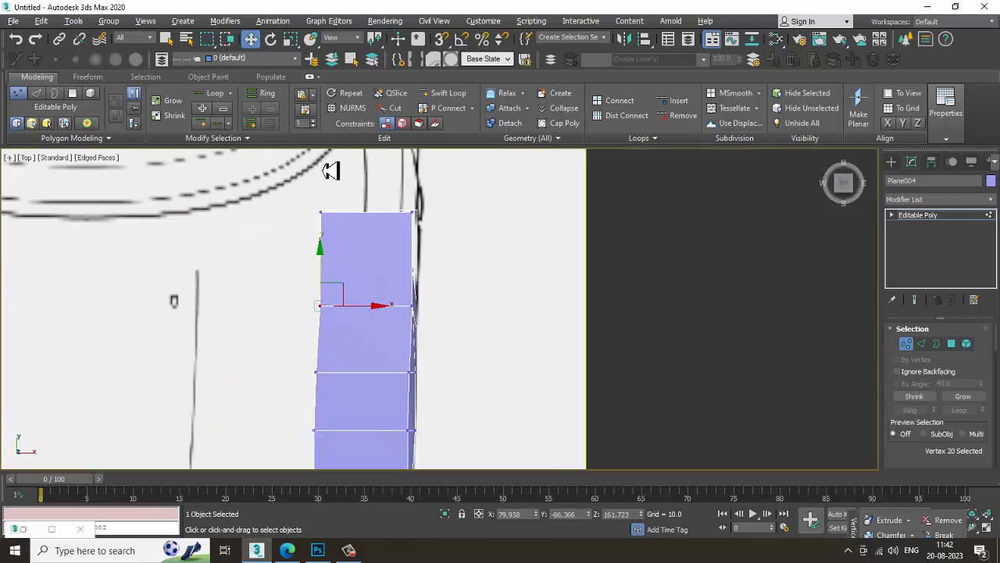
middle_drag(331, 171, 516, 276)
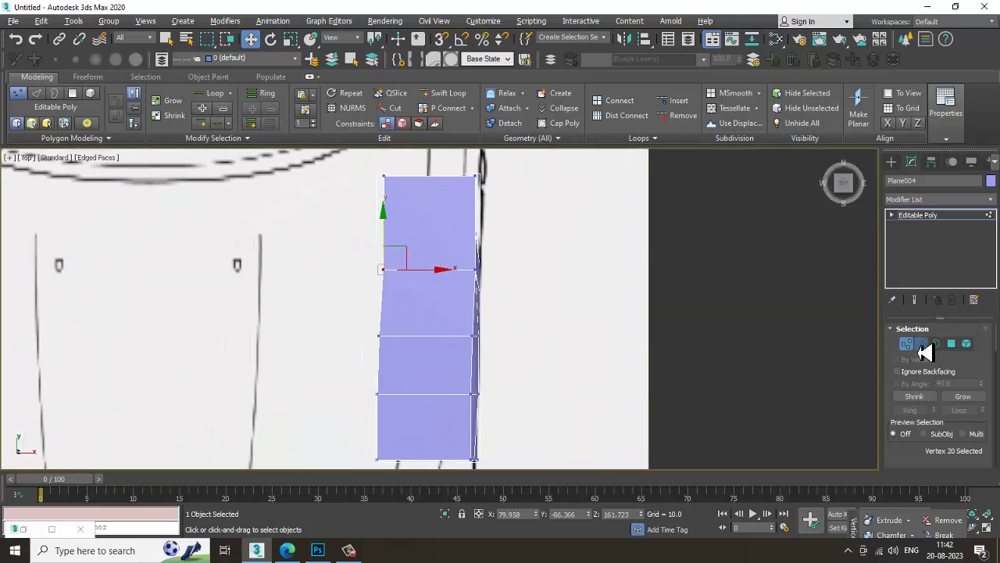
click(922, 345)
click(383, 234)
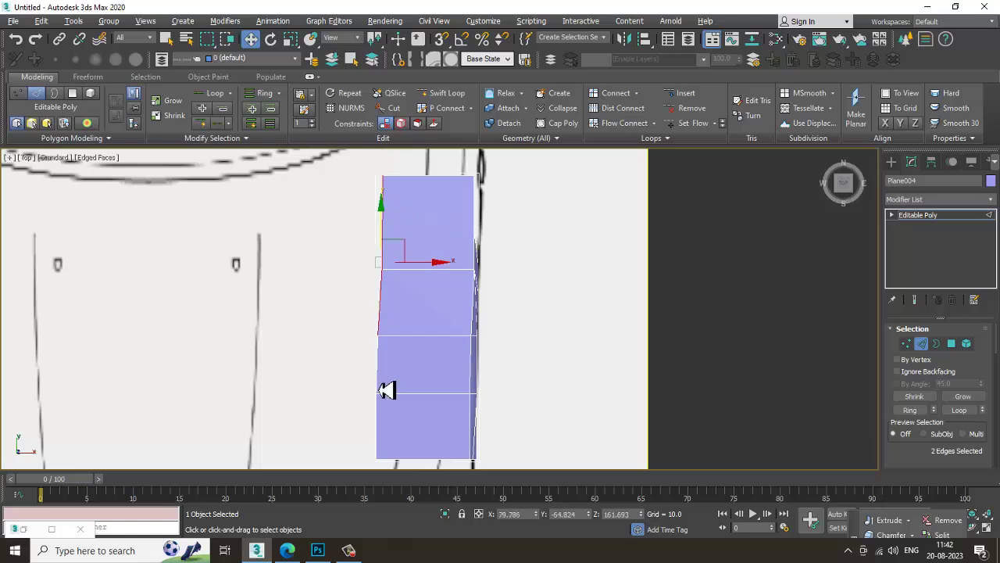
ctrl+click(383, 385)
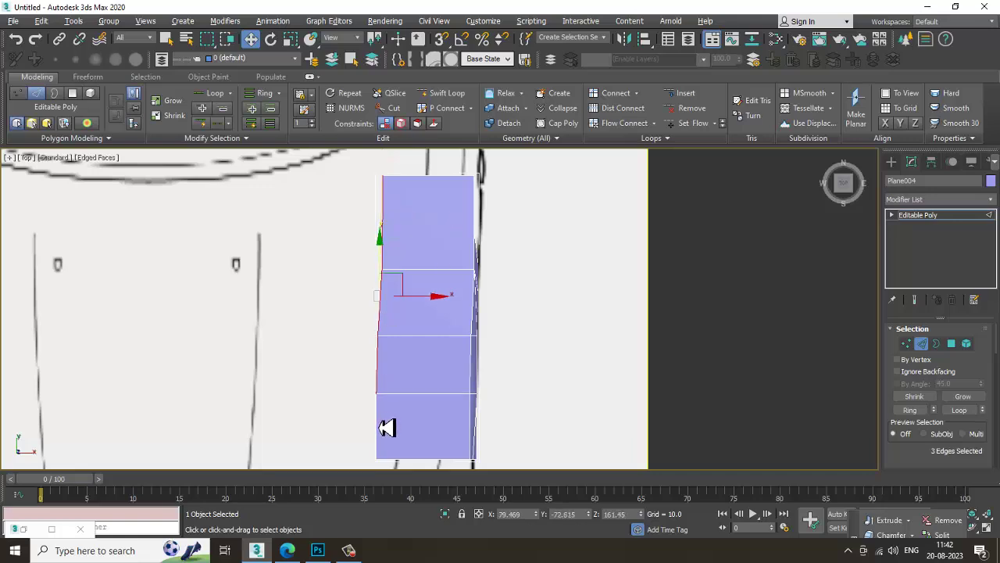
scroll(381, 428, down, 3)
middle_drag(384, 422, 458, 400)
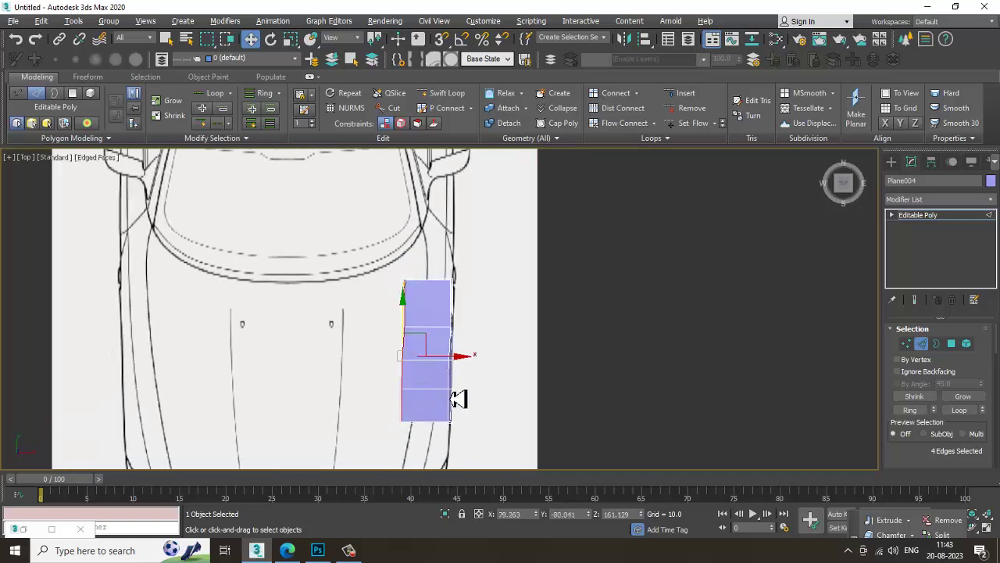
key(ctrl+z)
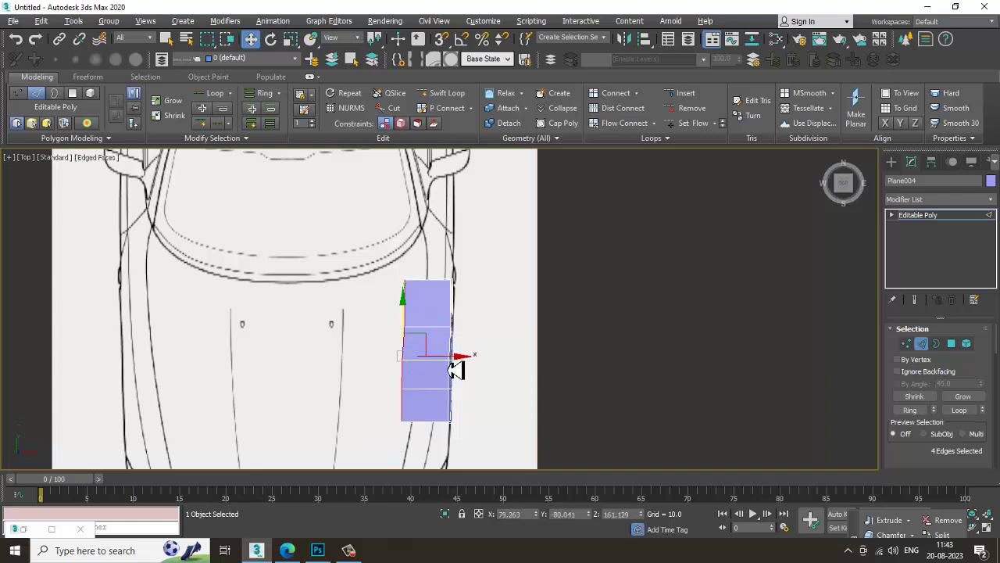
shift+drag(445, 365, 401, 373)
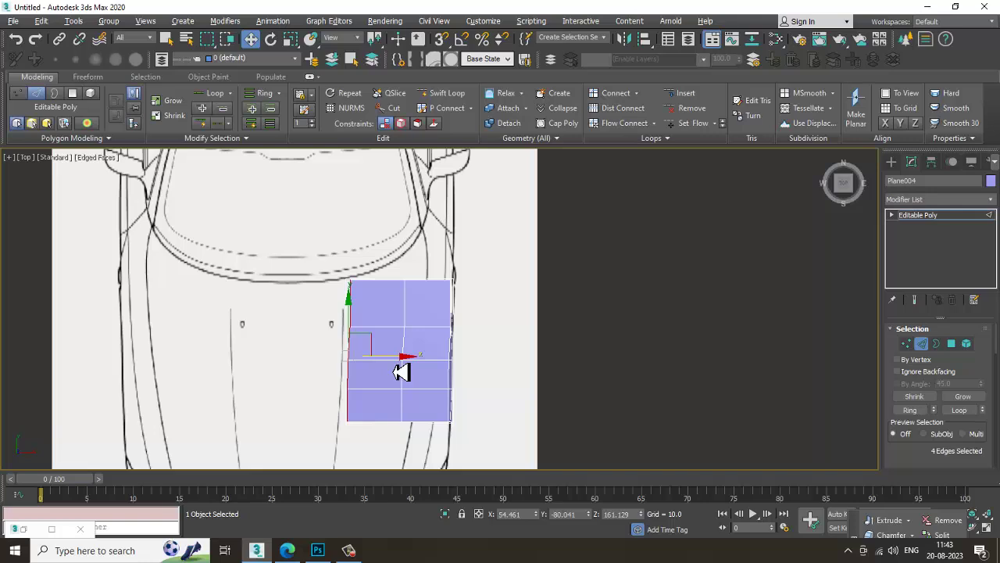
With edged faces shown in the Front view, nudge the five outer top-corner vertices to an X of 100.3 and a Z of about 159.8
key(alt+w)
key(alt+w)
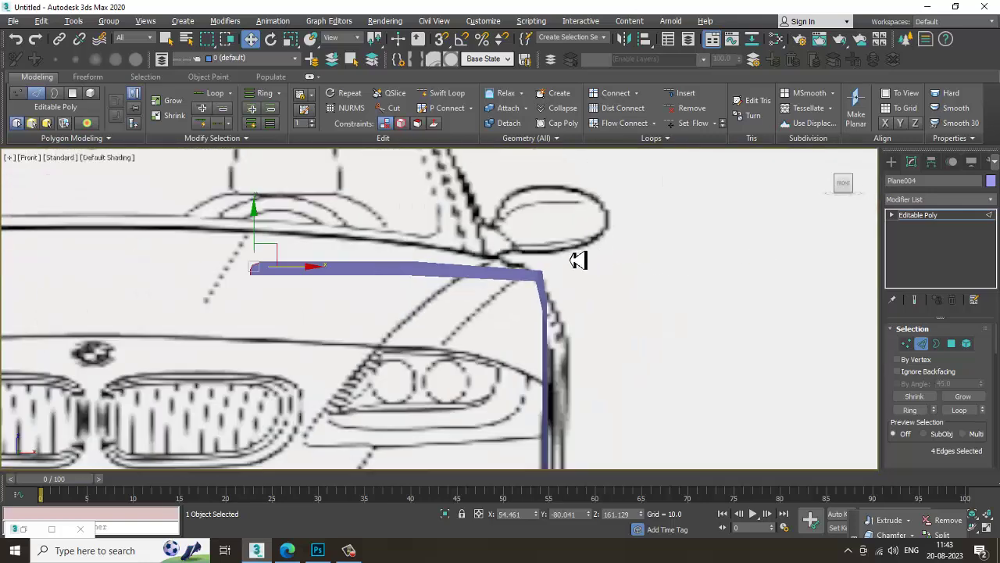
scroll(578, 265, up, 2)
key(1)
drag(571, 312, 571, 313)
key(F4)
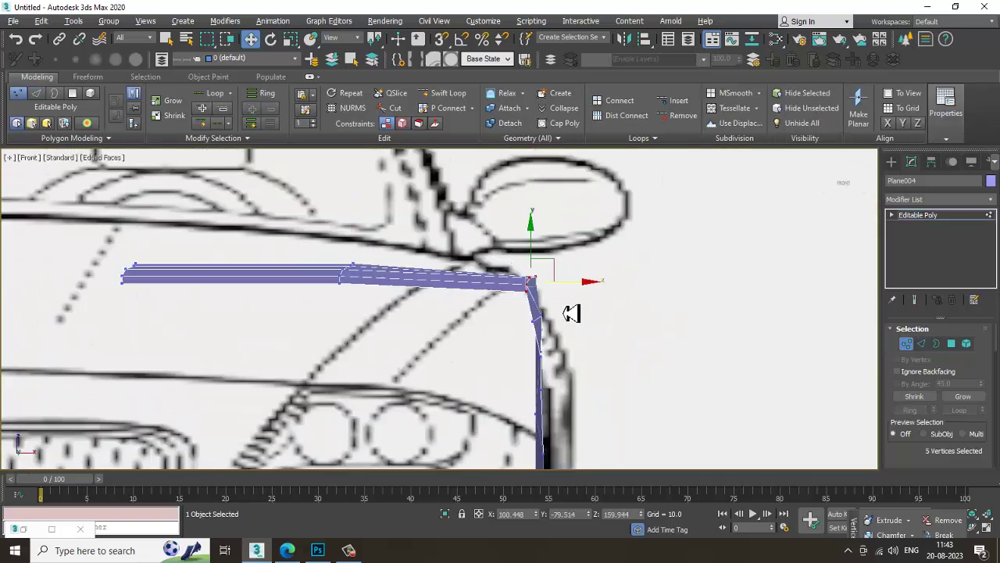
drag(557, 267, 558, 269)
key(alt+w)
middle_drag(686, 232, 673, 230)
key(alt+w)
middle_drag(637, 273, 557, 273)
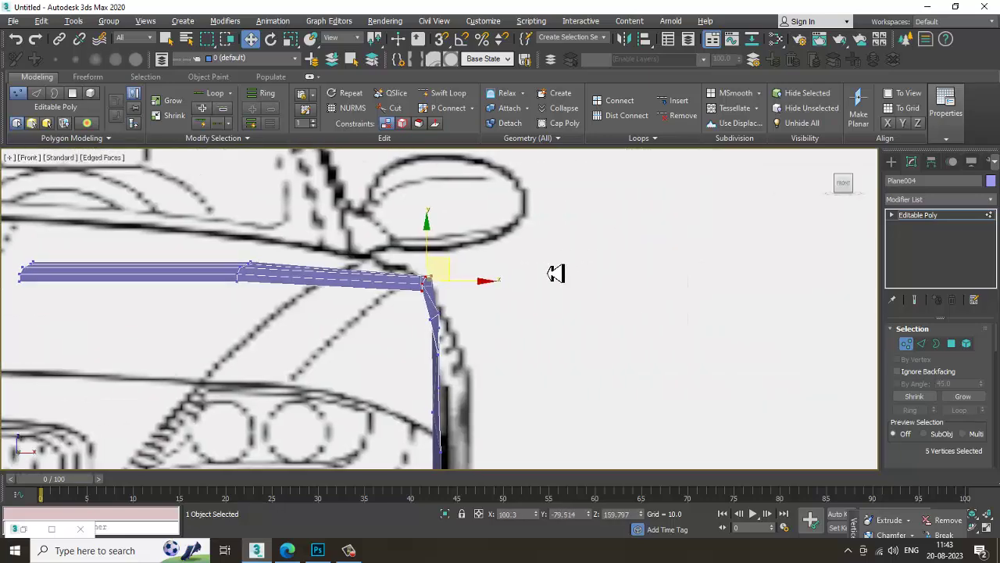
Examine the widened top surface in the Perspective, Top and Front views, turning see-through display on to compare it with the blueprints
scroll(590, 371, down, 3)
key(alt+w)
middle_drag(621, 393, 586, 377)
key(alt+w)
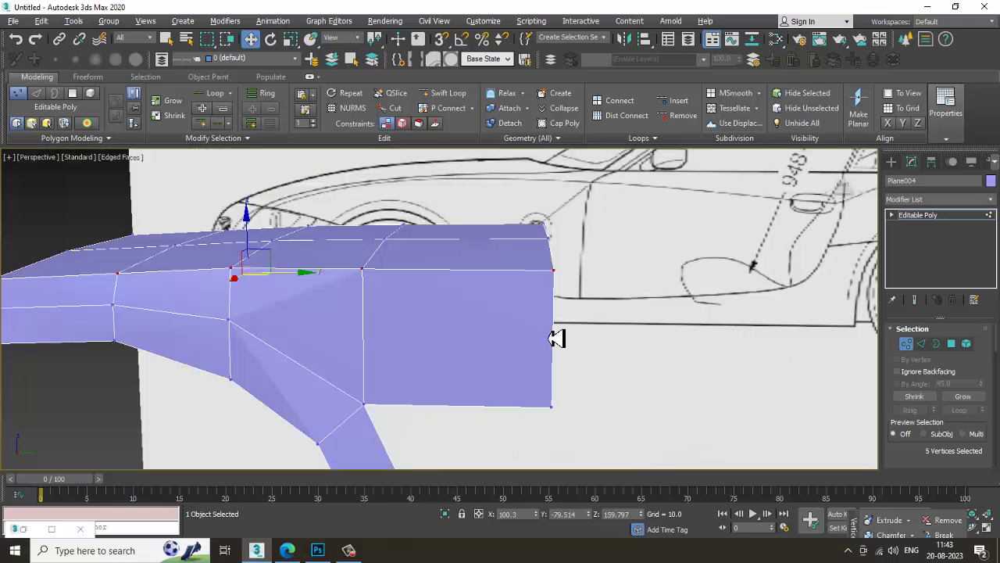
alt+middle_drag(557, 338, 580, 336)
scroll(581, 336, down, 4)
key(alt+w)
middle_click(196, 196)
key(alt+w)
middle_drag(321, 262, 356, 133)
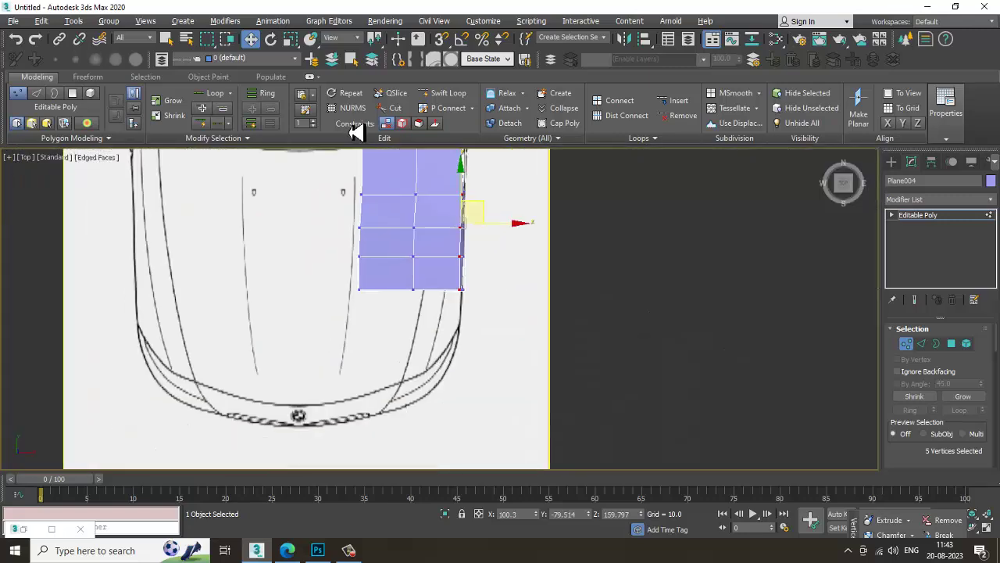
scroll(418, 258, up, 2)
mouse_move(467, 294)
middle_down()
mouse_move(511, 442)
mouse_move(489, 518)
mouse_move(474, 292)
middle_up()
key(alt+x)
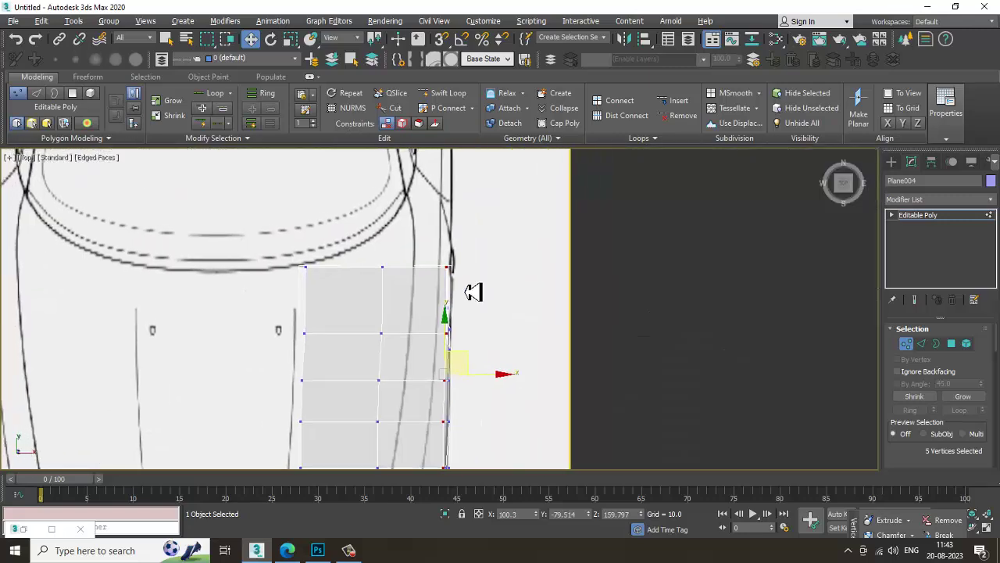
scroll(473, 292, up, 1)
key(alt+w)
middle_click(719, 212)
key(alt+w)
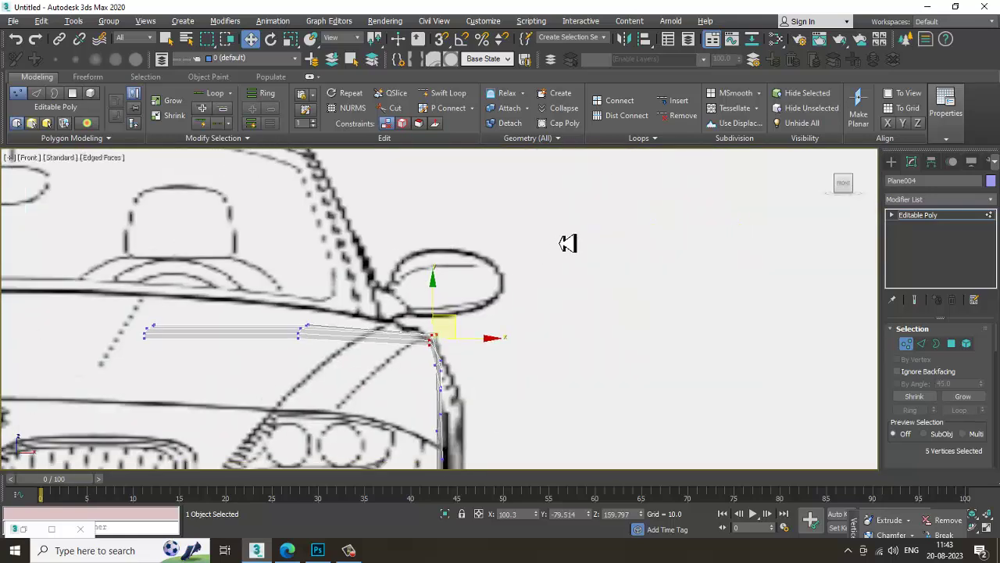
scroll(469, 268, up, 3)
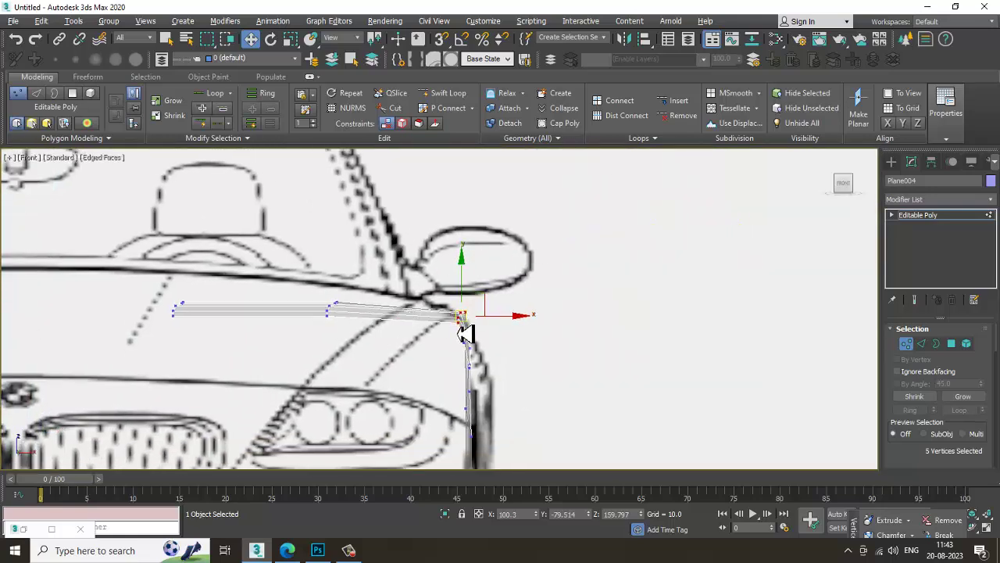
Nudge the five outer top-corner vertices inward to an X of 99.8 in the Front view and inspect the corner in Perspective
scroll(464, 334, up, 2)
drag(522, 313, 515, 321)
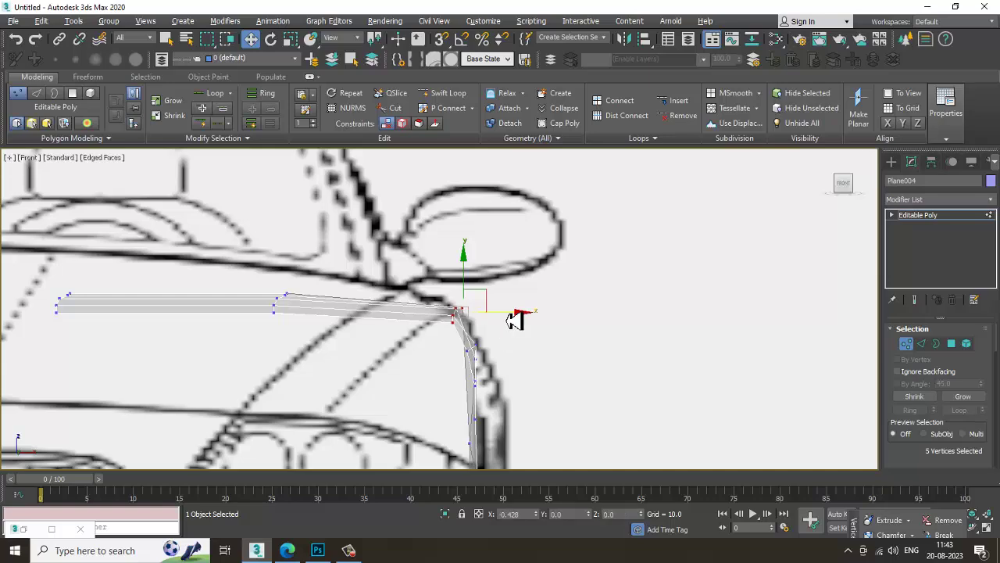
middle_drag(644, 307, 720, 253)
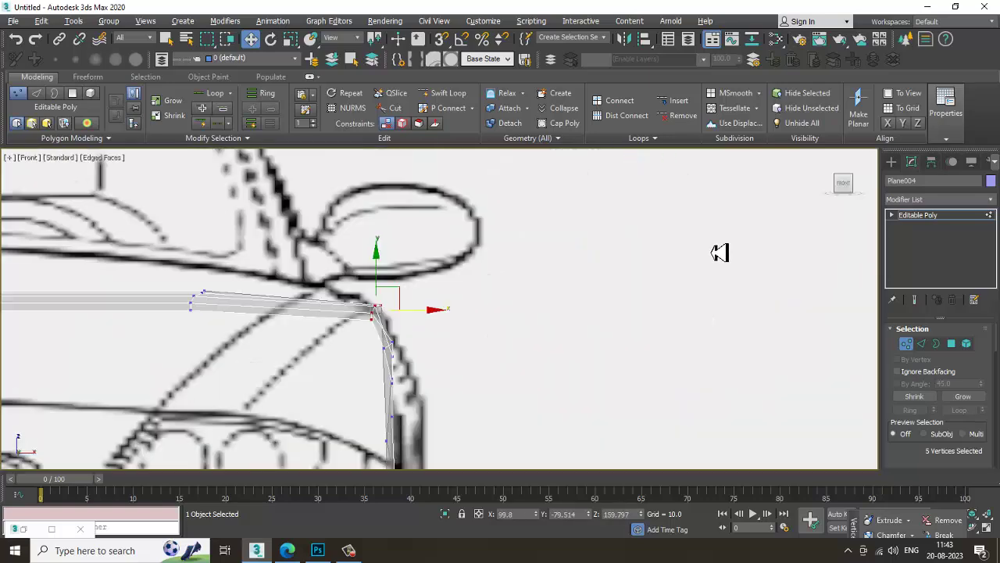
key(alt+w)
middle_click(720, 377)
key(alt+w)
alt+middle_drag(720, 378, 454, 326)
scroll(419, 355, up, 3)
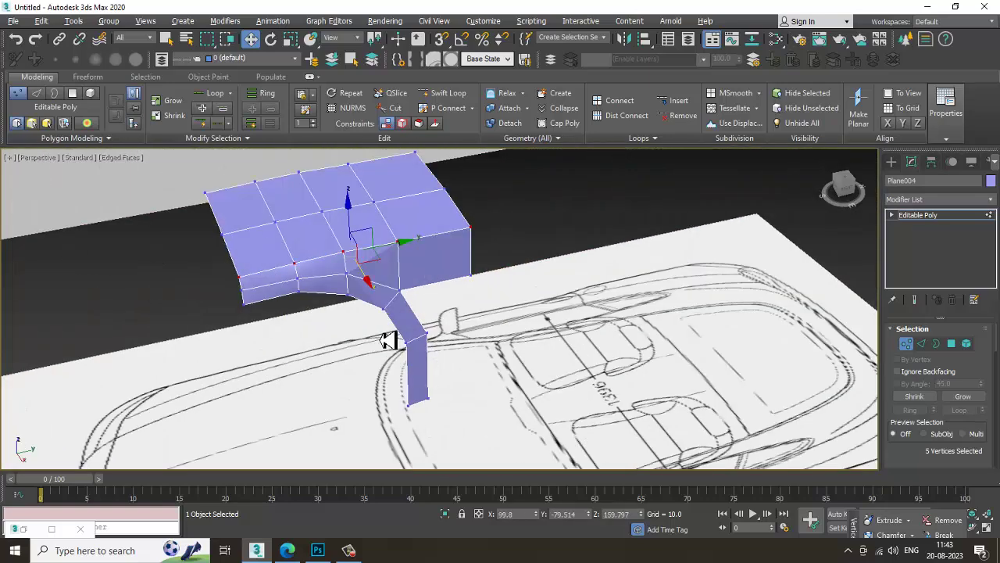
alt+middle_drag(389, 341, 496, 324)
Save the scene as Car_Modeling_1 in the Car folder inside August 2023 on drive D
key(ctrl+s)
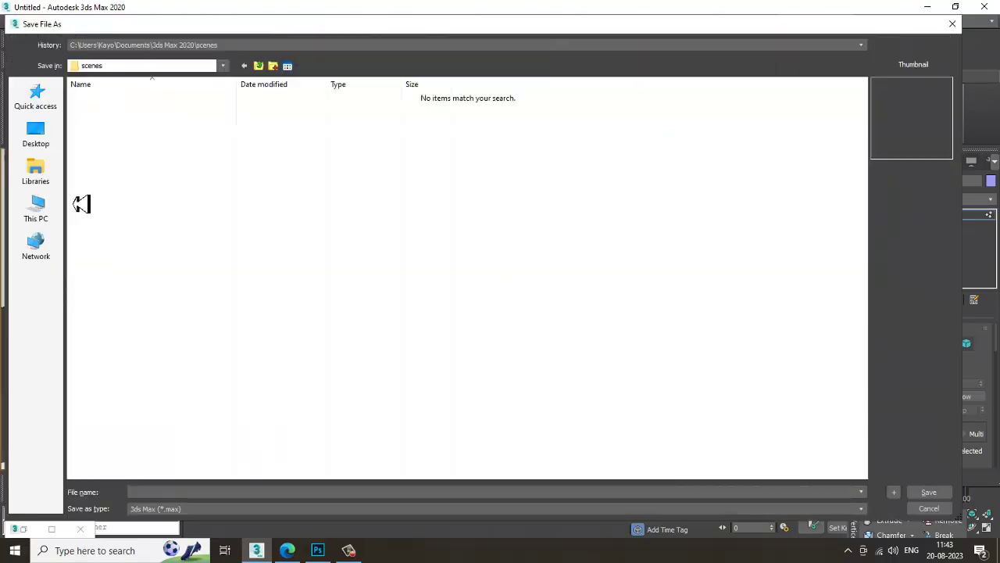
click(37, 207)
double_click(290, 207)
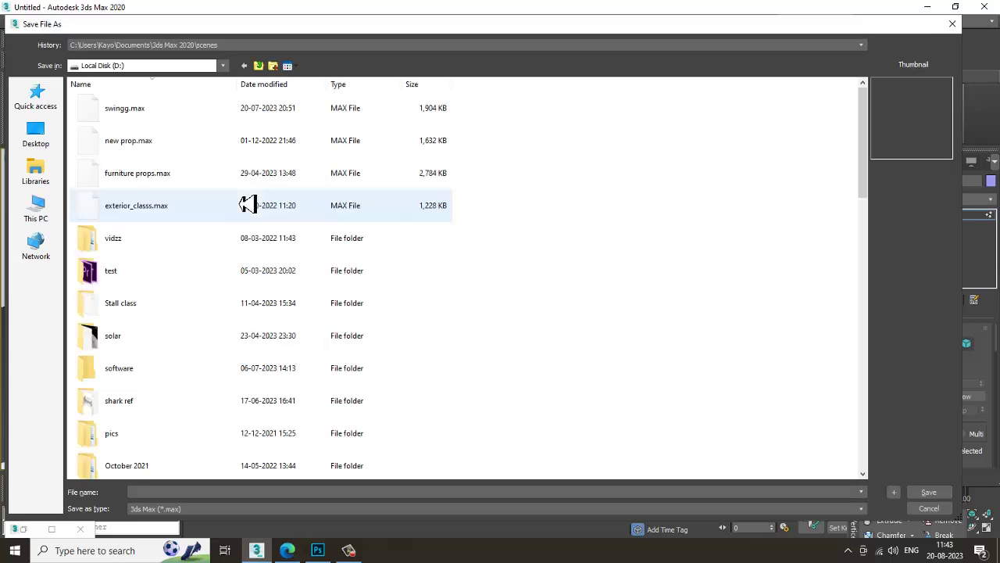
click(143, 309)
key(a)
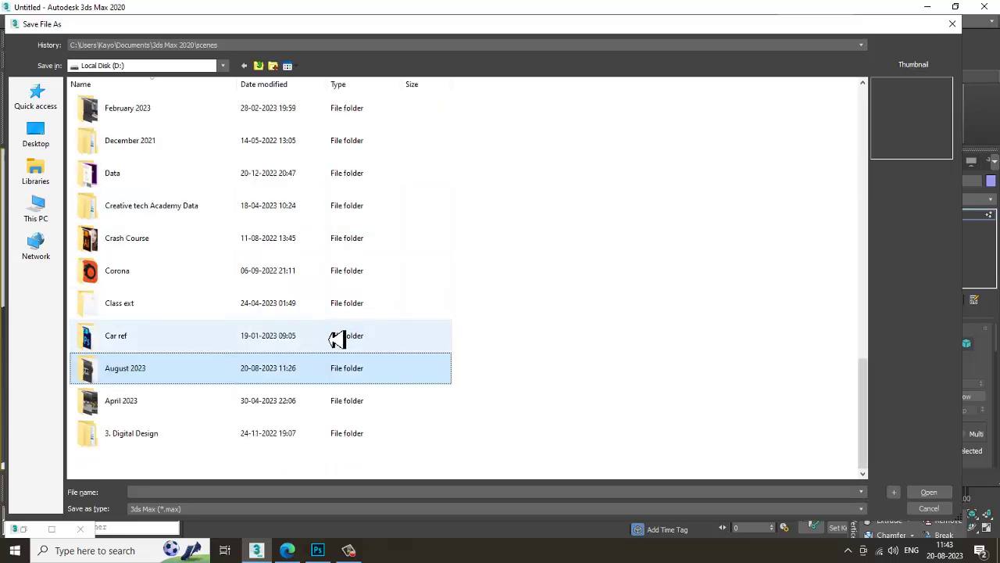
click(185, 367)
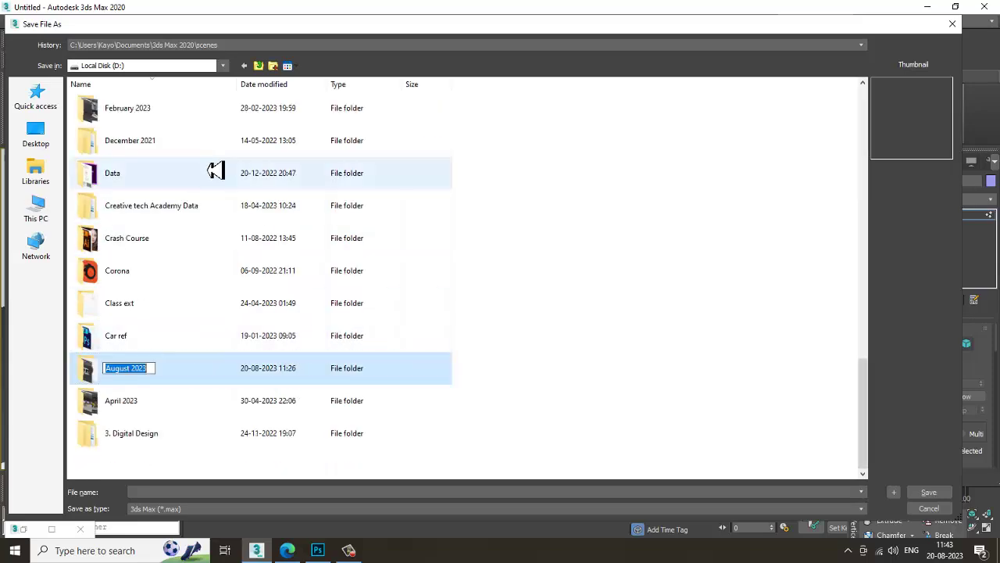
click(226, 378)
double_click(239, 374)
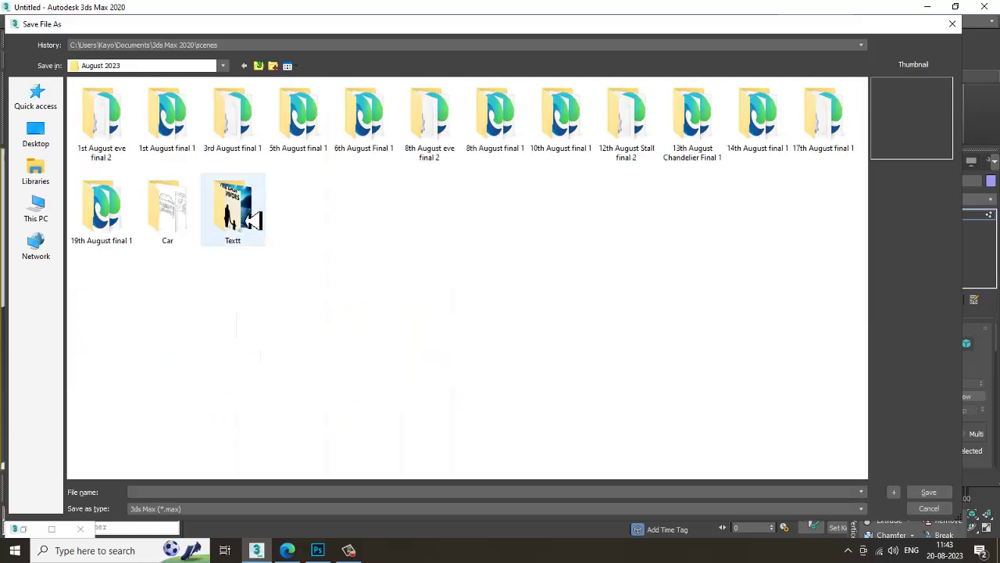
double_click(194, 217)
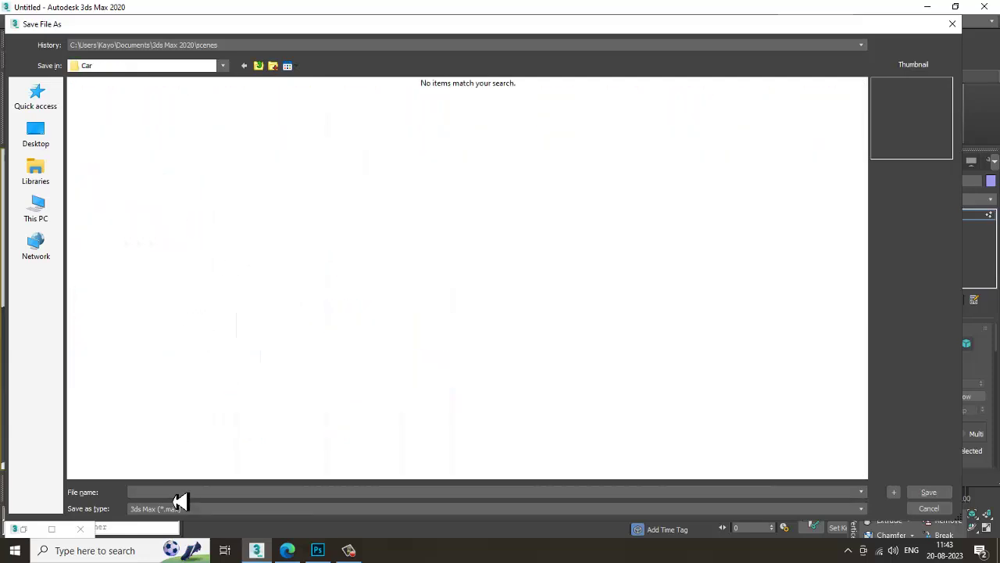
text(Car_Modeling_1)
key(Return)
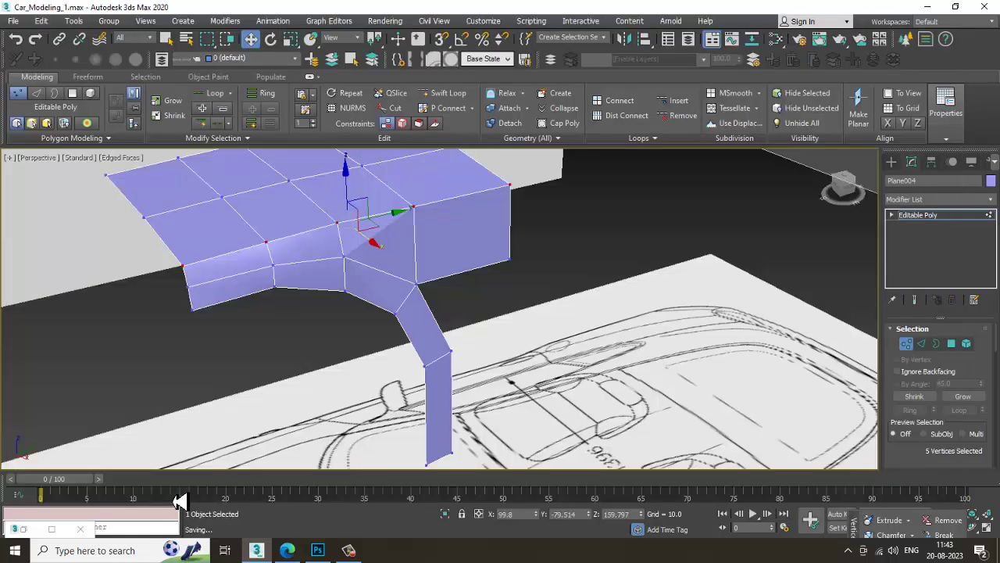
Extrude the two lower rear fender edges behind the wheel arch rearward in the Right view, to a Y of about -39.2
key(alt+w)
right_click(278, 398)
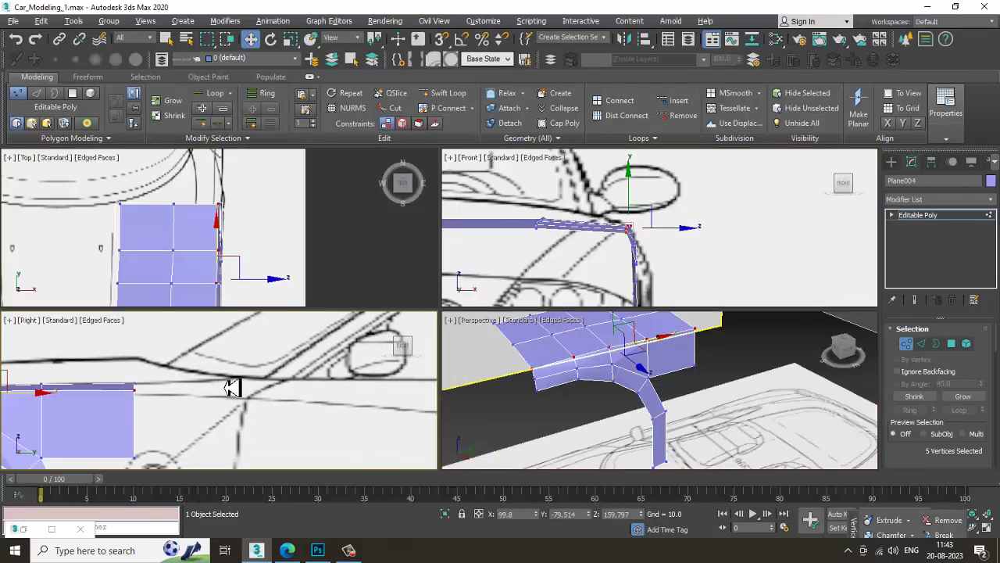
key(alt+w)
scroll(311, 302, down, 5)
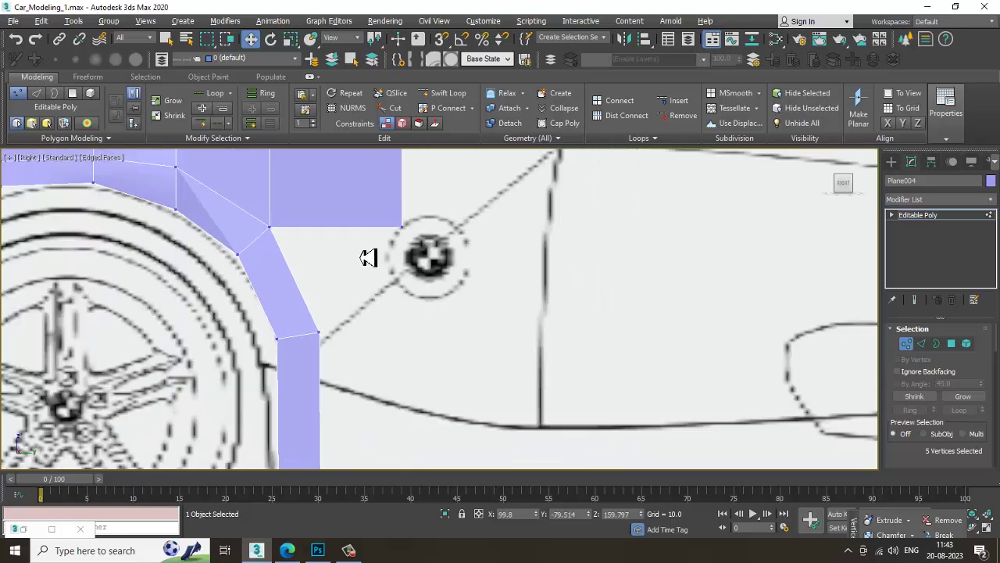
key(2)
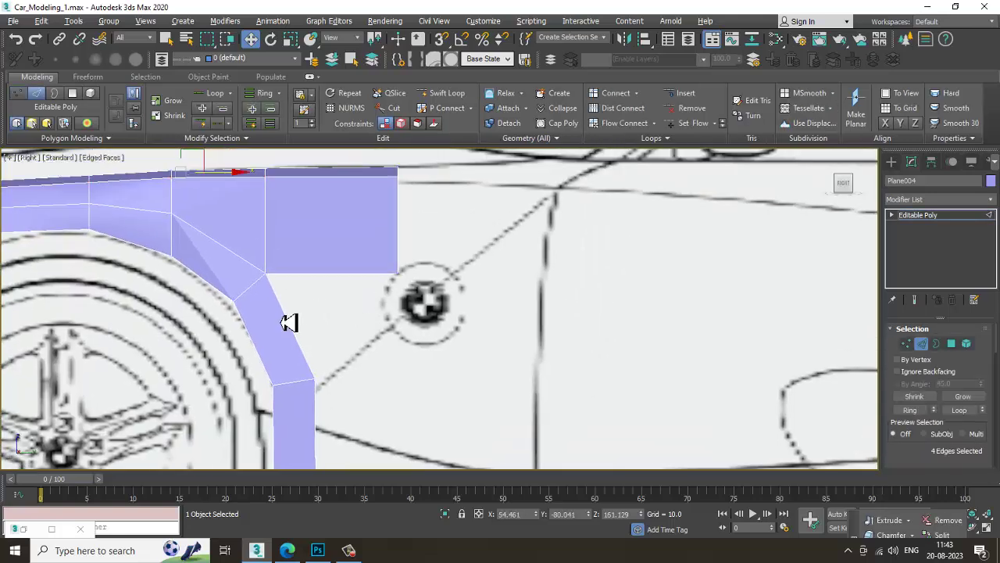
click(287, 320)
scroll(300, 309, down, 2)
middle_drag(301, 303, 297, 301)
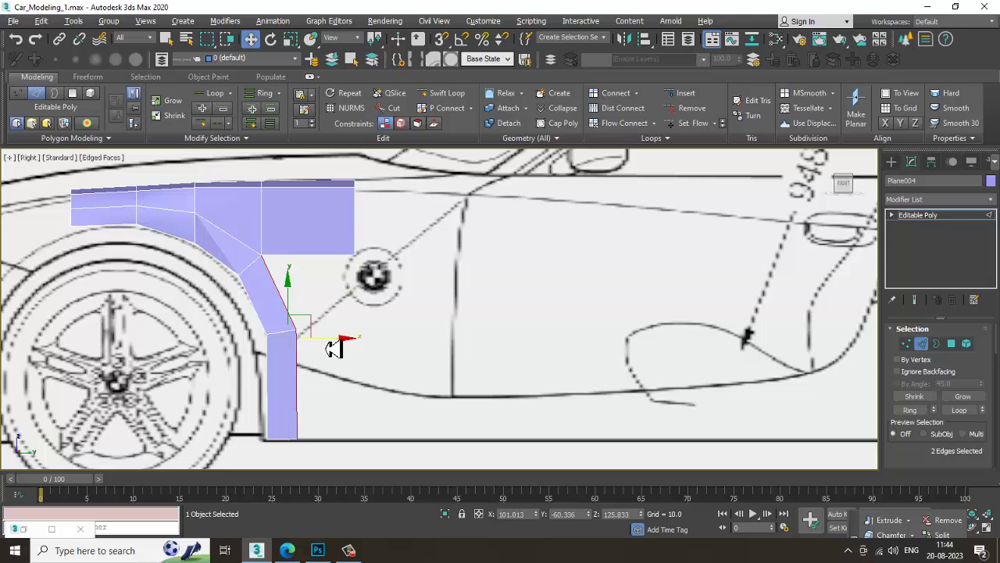
shift+drag(334, 349, 427, 346)
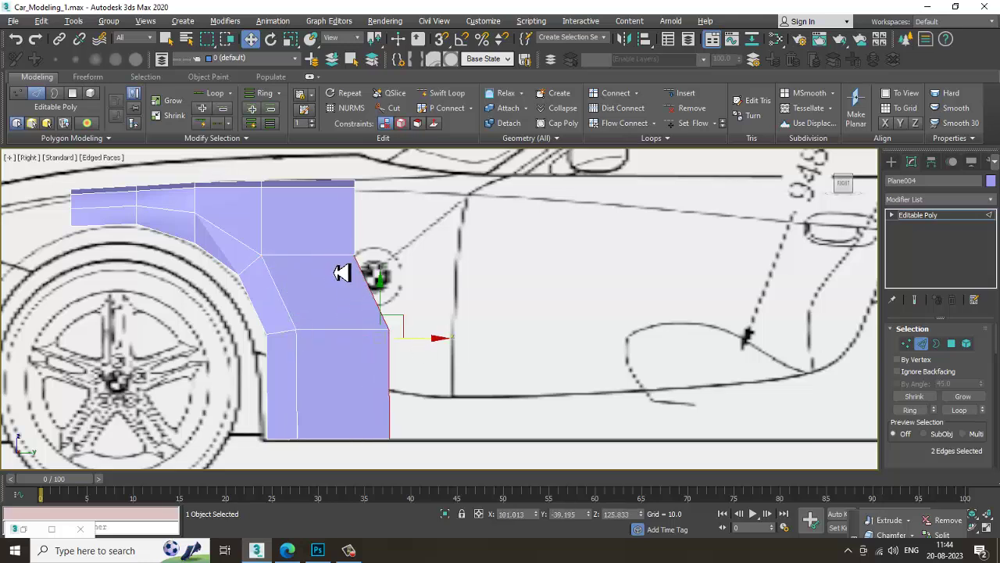
Weld the two overlapping vertices at the upper panel's lower rear corner and move the two vertices below forward to a Y of about -43.6
right_click(346, 260)
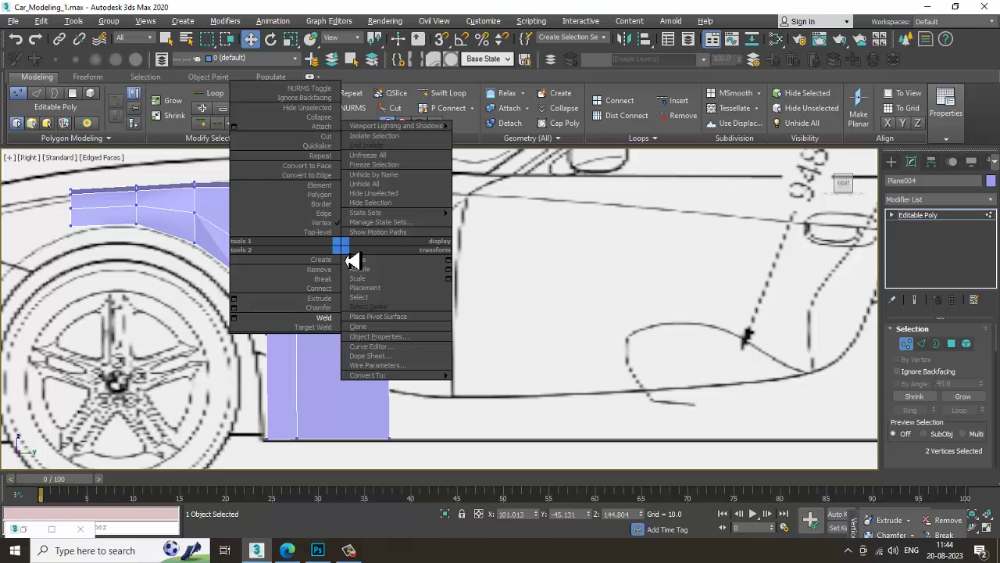
click(328, 324)
drag(372, 322, 430, 477)
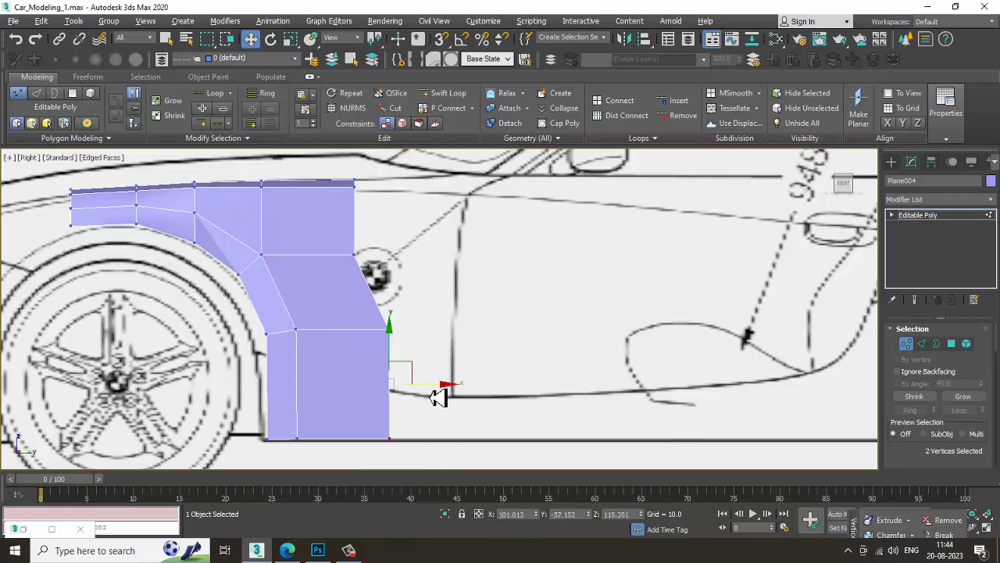
drag(438, 397, 413, 397)
Compare the extended side panel with the blueprints in the Top and Front views, turning see-through display on
key(alt+w)
middle_drag(294, 227, 257, 226)
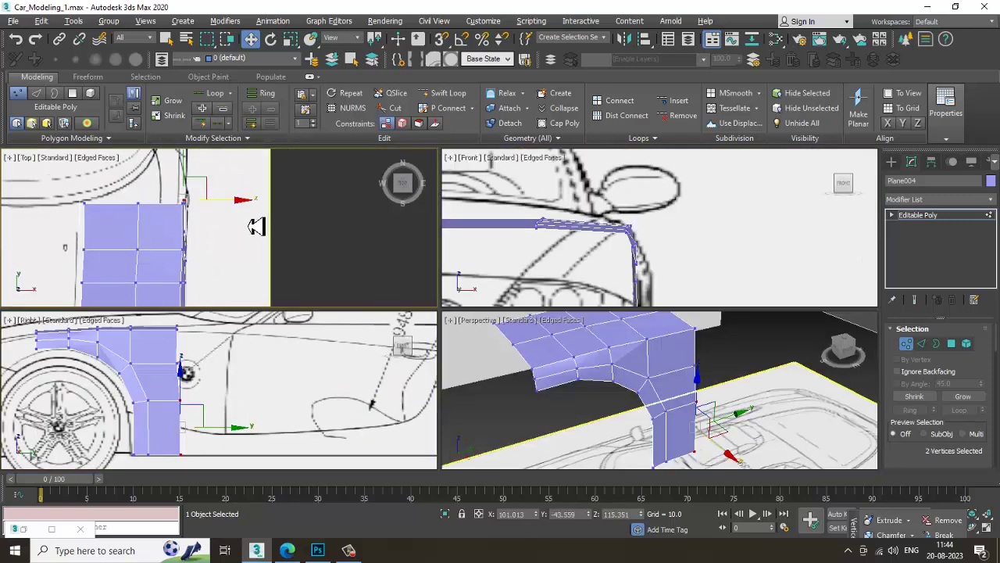
key(alt+w)
key(alt+x)
middle_drag(383, 248, 449, 307)
scroll(435, 241, down, 2)
key(alt+w)
middle_drag(647, 232, 603, 237)
key(alt+w)
middle_drag(594, 236, 623, 147)
scroll(503, 256, down, 2)
scroll(486, 280, down, 1)
key(alt+w)
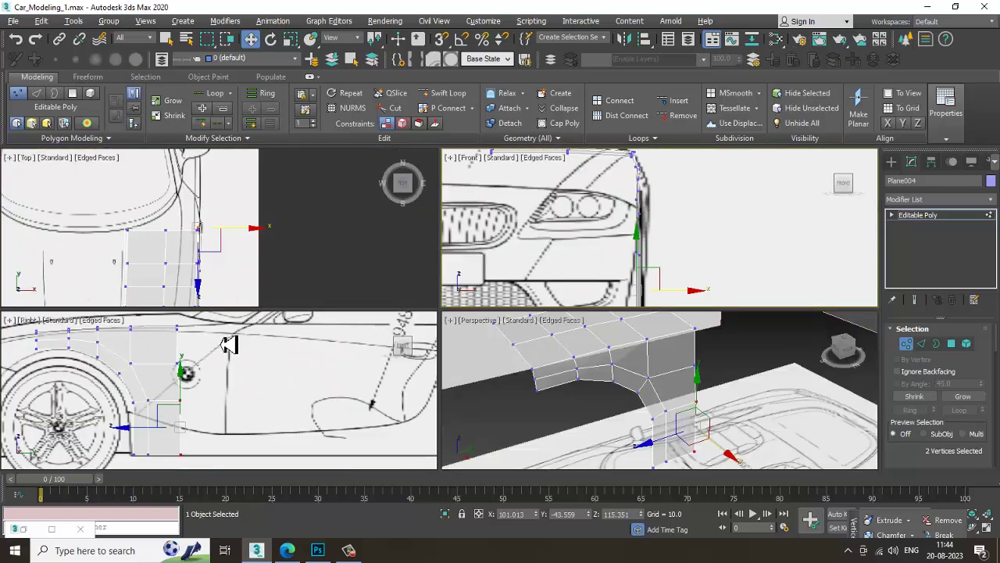
Slant the hood strip's rear edge in the Top view by moving its inner vertex forward and its middle vertex to a Y of about -49.3
middle_click(242, 219)
key(alt+w)
scroll(336, 246, up, 3)
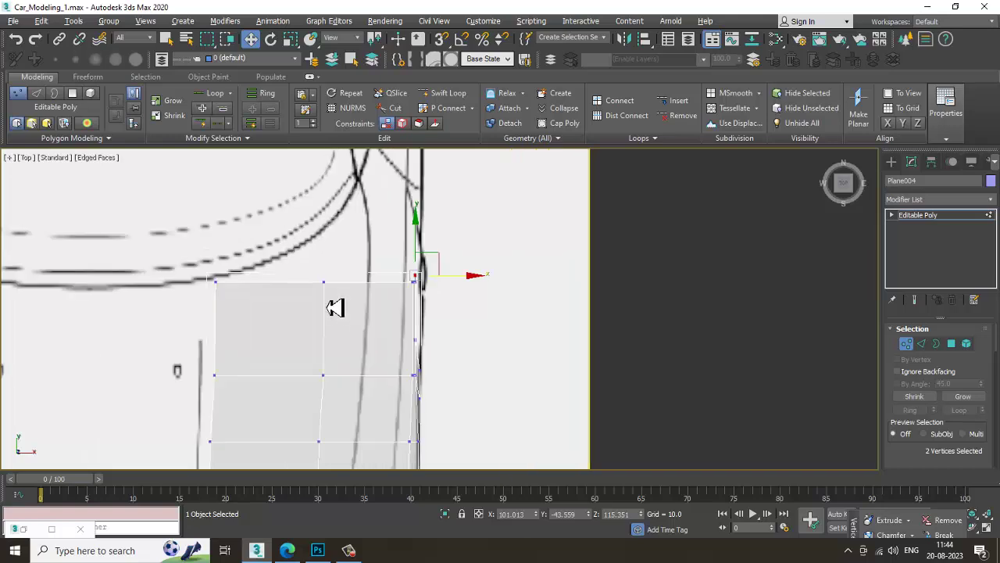
drag(192, 261, 233, 307)
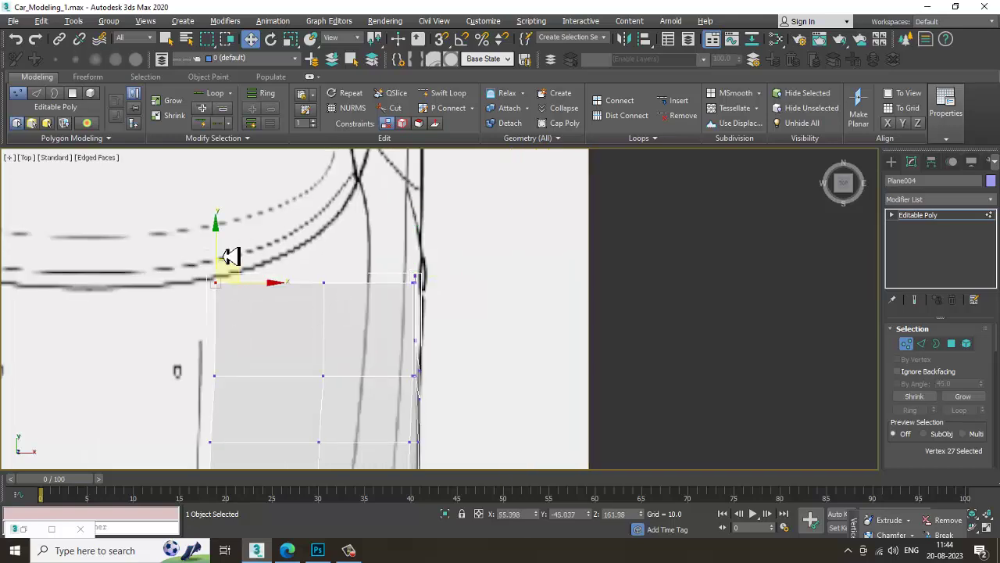
drag(222, 253, 225, 286)
click(323, 282)
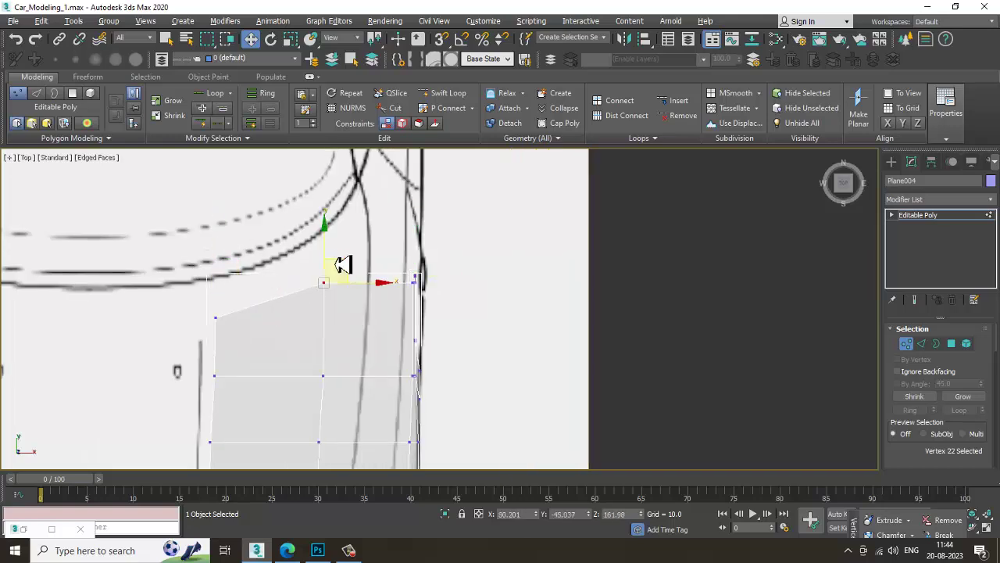
drag(332, 257, 341, 274)
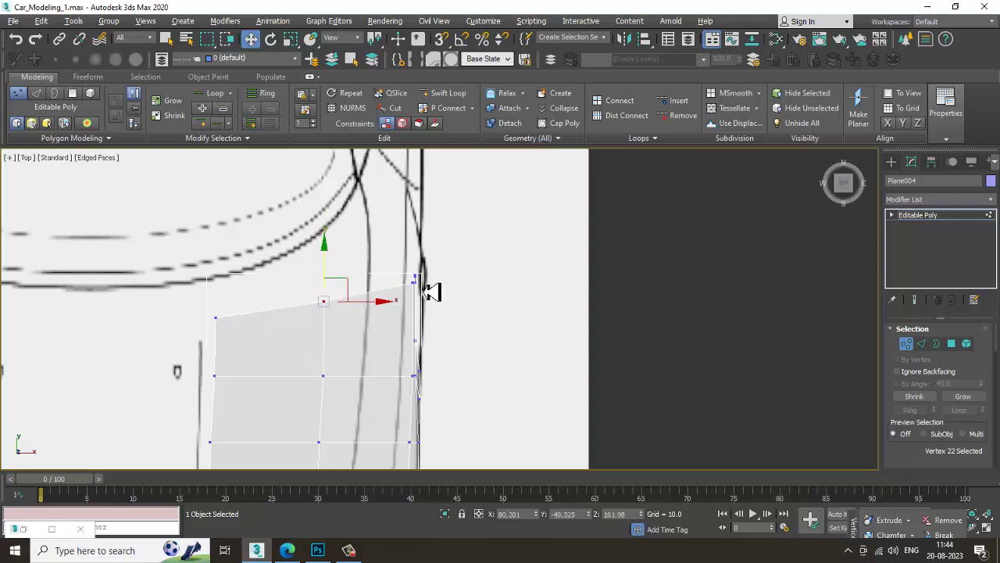
Shift the second row's inner vertex slightly forward and its middle vertex to a Y of about -67.5 in the Top view
middle_drag(331, 308, 319, 212)
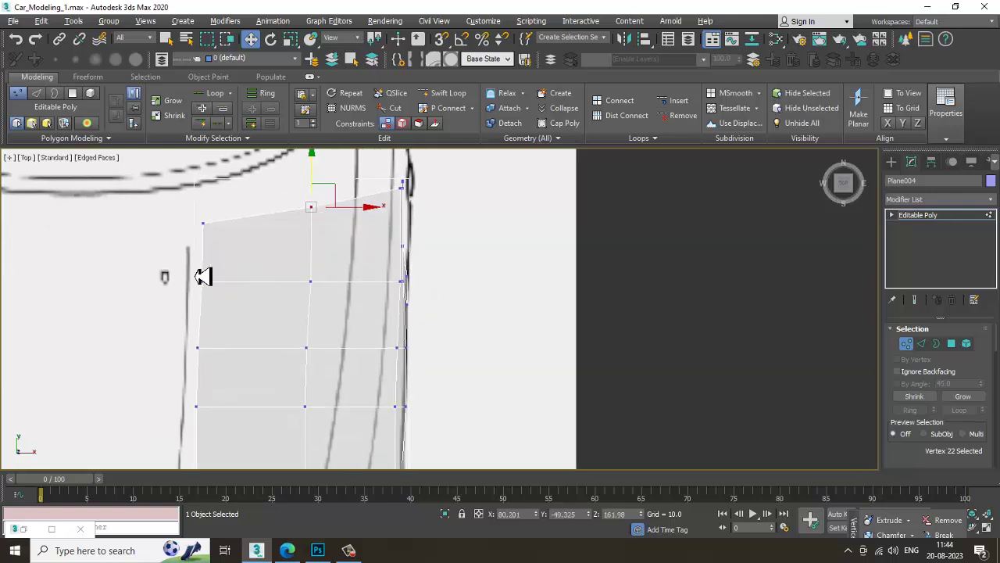
drag(228, 310, 227, 309)
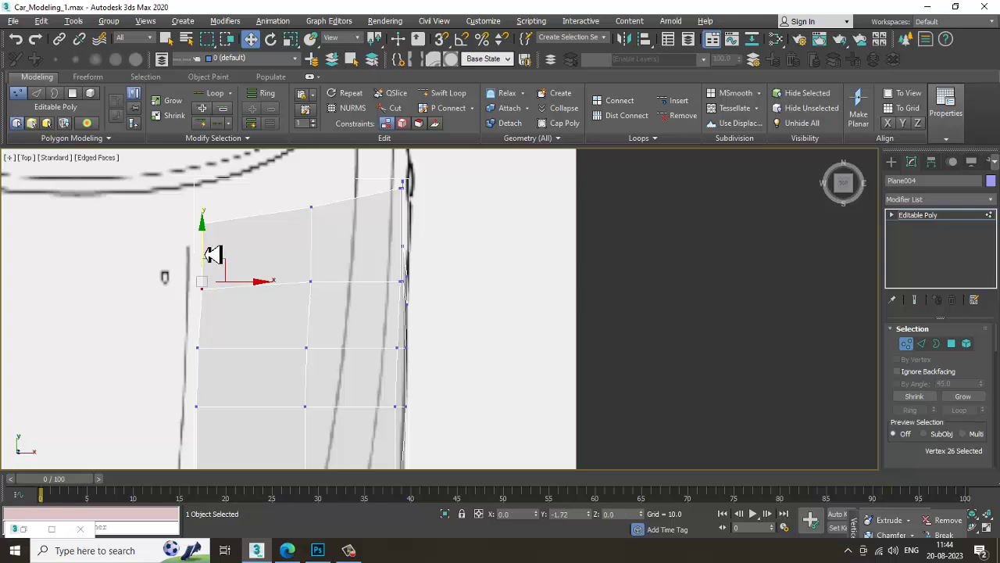
drag(212, 254, 214, 257)
drag(317, 318, 316, 316)
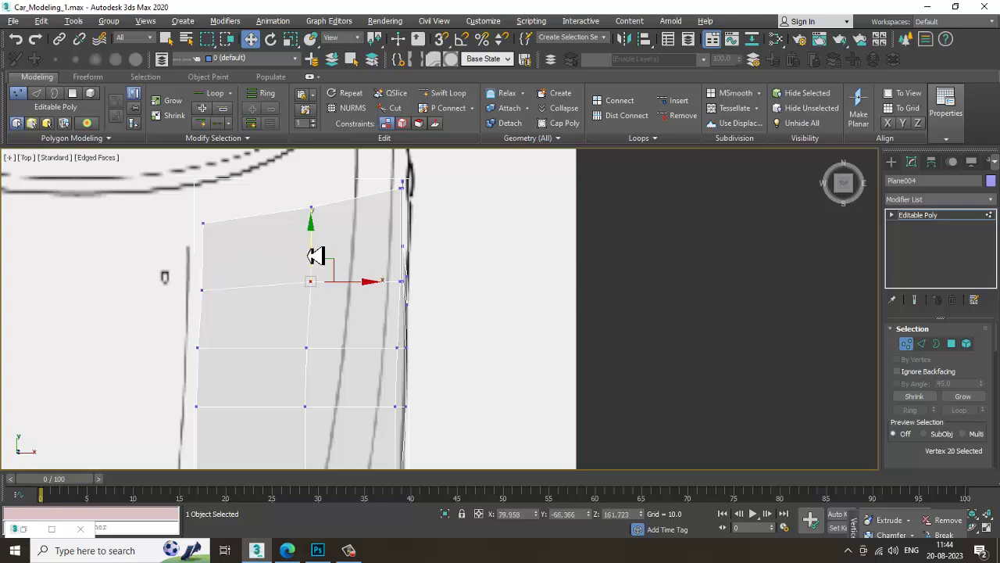
Examine the reshaped fender and hood surface in the Perspective view, switching see-through display off
key(alt+w)
scroll(337, 266, up, 2)
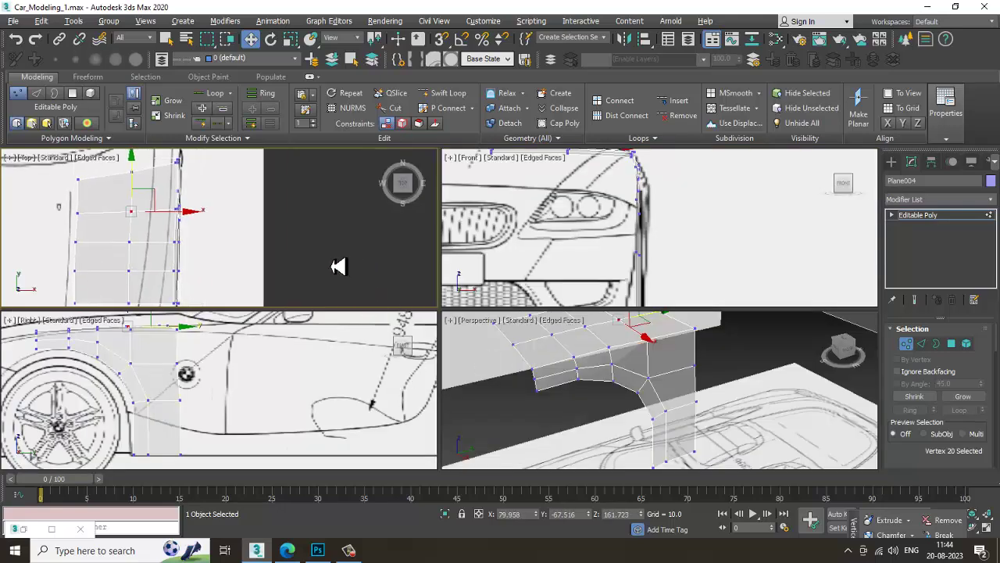
middle_drag(714, 440, 665, 430)
key(alt+w)
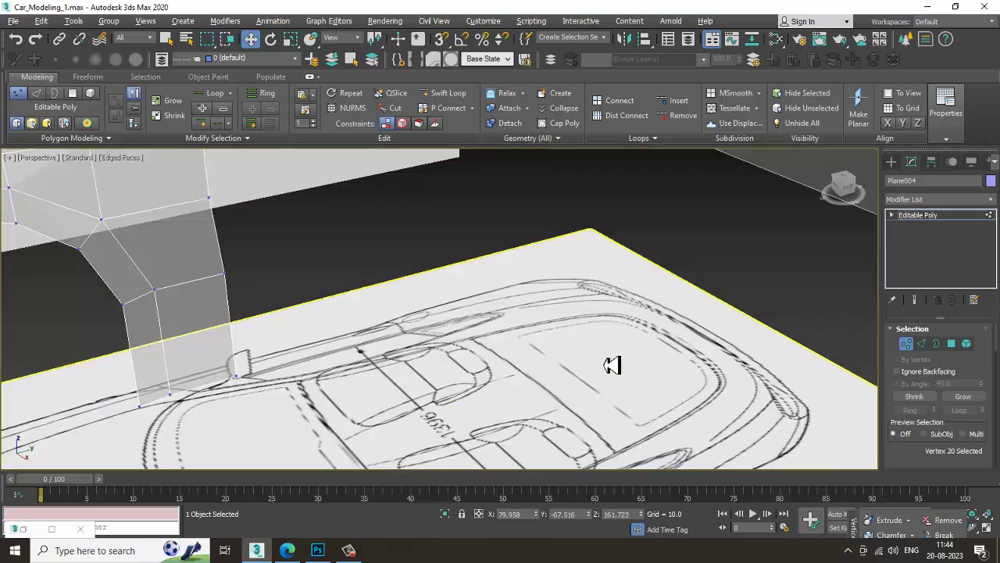
alt+middle_drag(612, 364, 584, 345)
key(alt+x)
scroll(472, 287, down, 4)
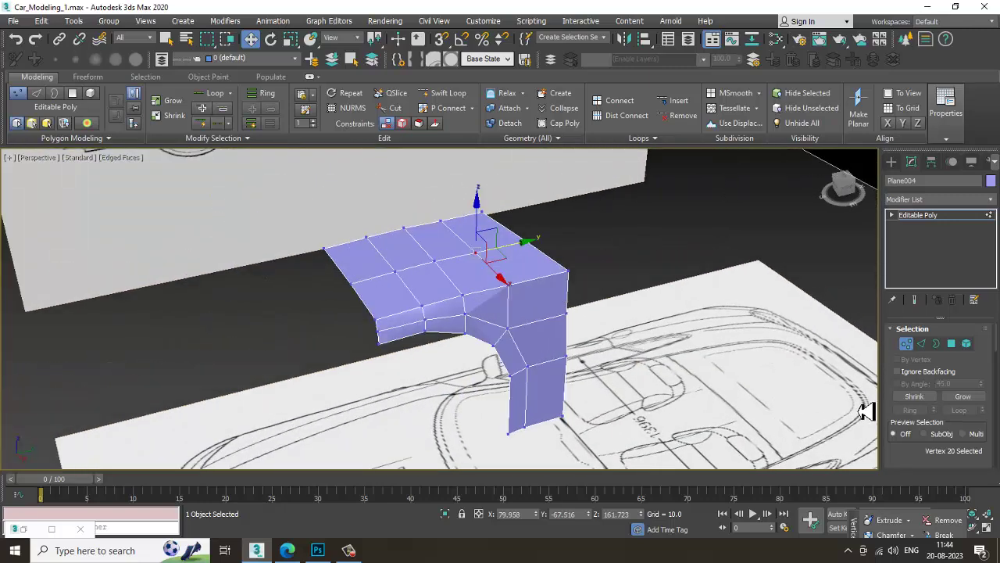
Extrude the five rear edges from hood to sill rearward to the door line in the Right view, to a Y of about -22.8
click(923, 344)
key(alt+w)
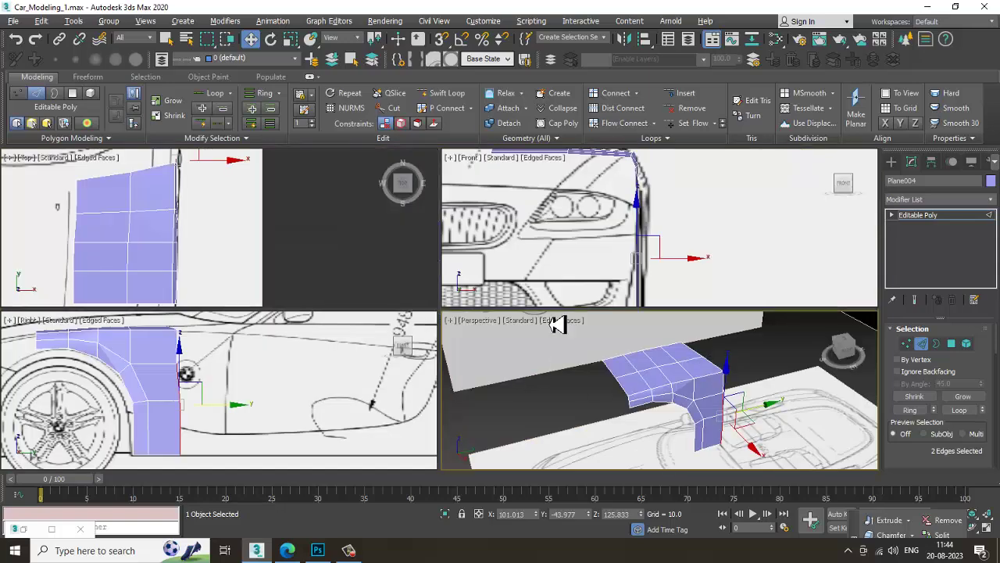
key(alt+w)
scroll(357, 351, up, 2)
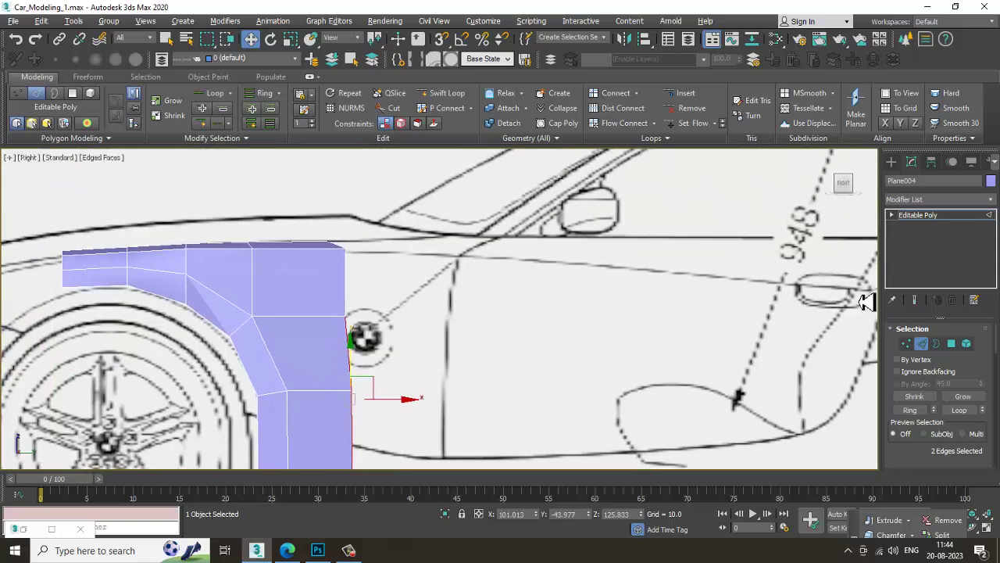
scroll(320, 248, down, 2)
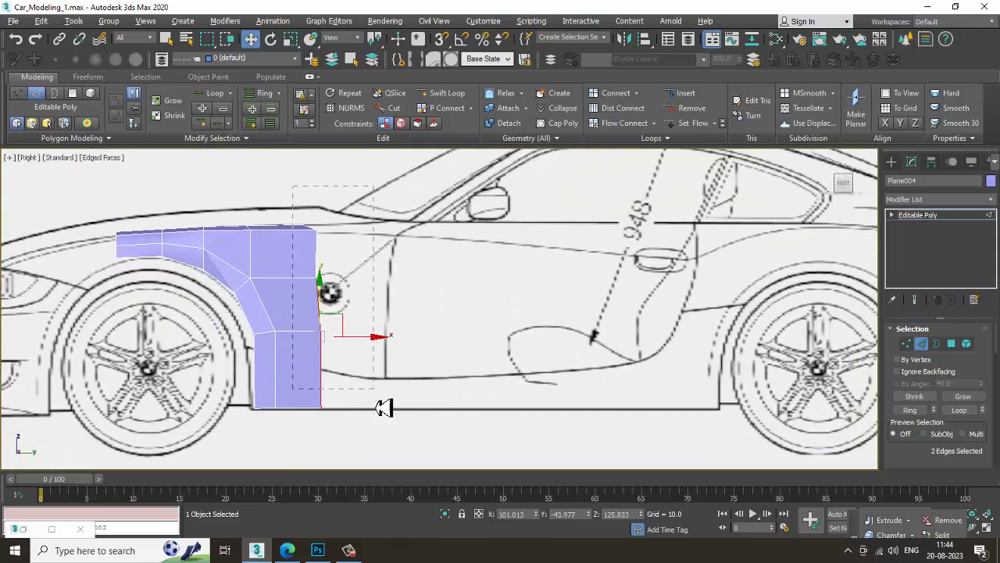
drag(384, 407, 335, 347)
alt+drag(286, 433, 297, 458)
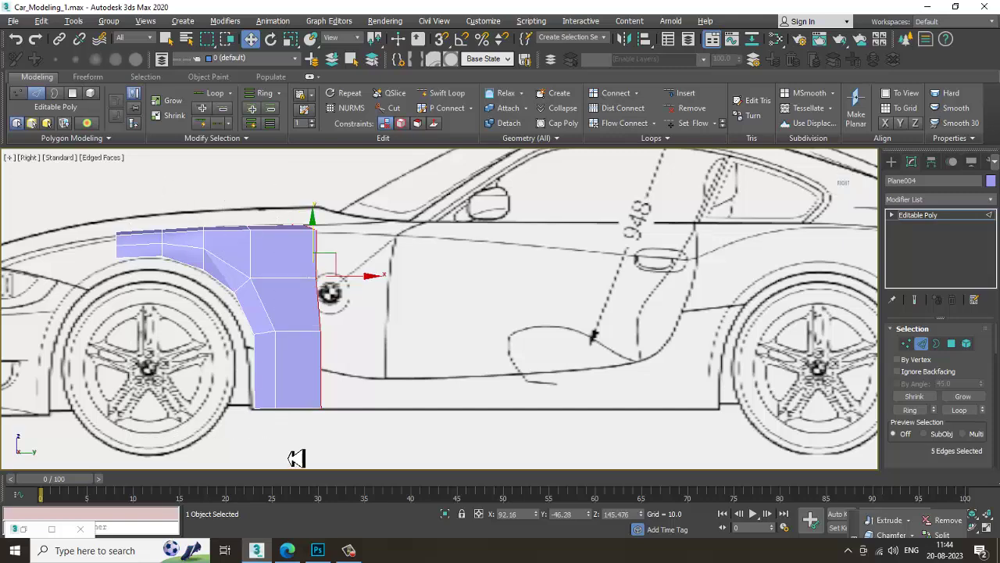
drag(363, 287, 435, 273)
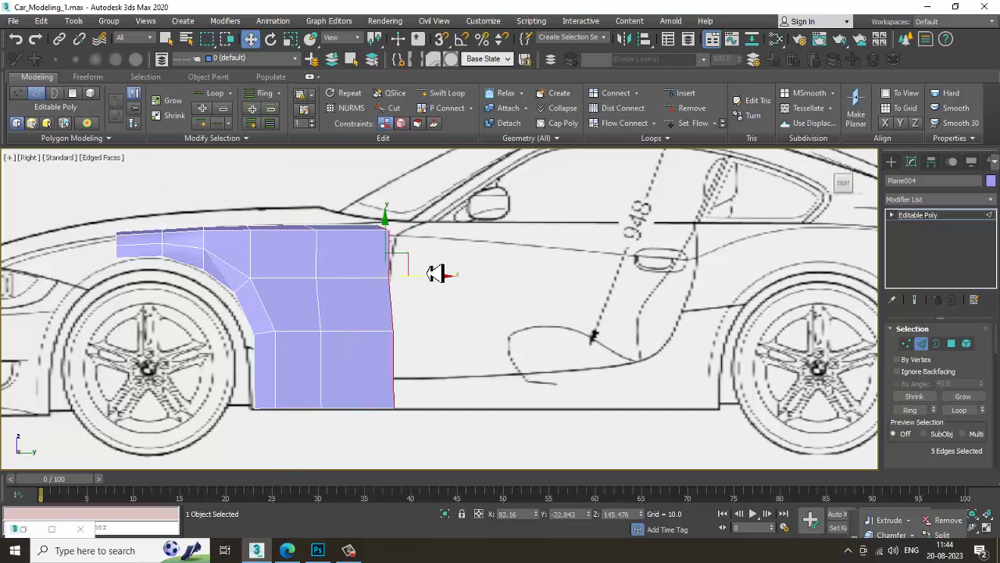
Move the inner and middle vertices of the hood's rearmost row forward in the Top view to follow the windshield-base curve, using see-through display
key(alt+w)
middle_click(179, 245)
key(alt+w)
scroll(196, 205, down, 4)
middle_drag(279, 199, 307, 281)
scroll(333, 279, up, 2)
scroll(308, 287, up, 2)
key(1)
key(alt+x)
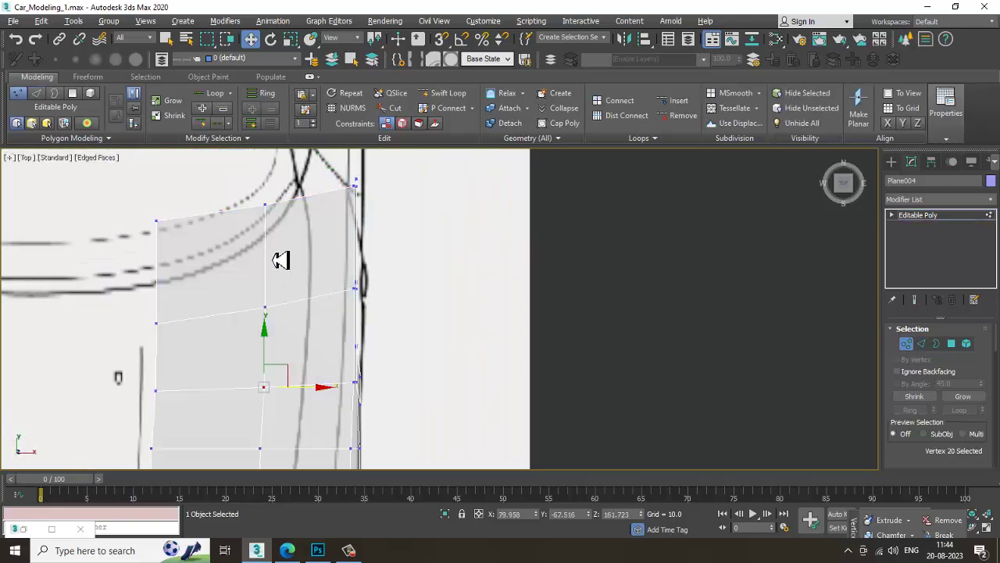
middle_drag(236, 250, 276, 266)
drag(149, 200, 207, 311)
drag(283, 205, 323, 254)
Shift the outer rear vertices and the four-vertex fender column ahead of them outward to the body-side line in the Top view, the column to X 102
middle_drag(417, 214, 407, 247)
drag(416, 271, 428, 238)
drag(352, 316, 442, 344)
middle_drag(438, 370, 429, 362)
Check the fender's rear vertices against the blueprints in the Front, Perspective, Top and Right views
key(alt+w)
right_click(609, 292)
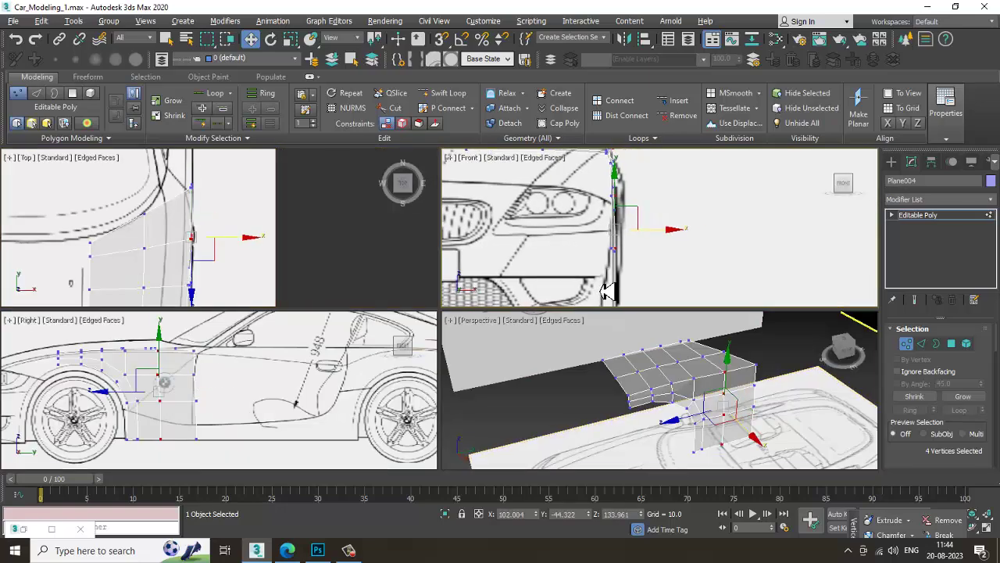
key(alt+w)
middle_drag(679, 422, 552, 333)
key(alt+w)
right_click(661, 417)
key(alt+w)
key(alt+w)
right_click(250, 245)
key(alt+w)
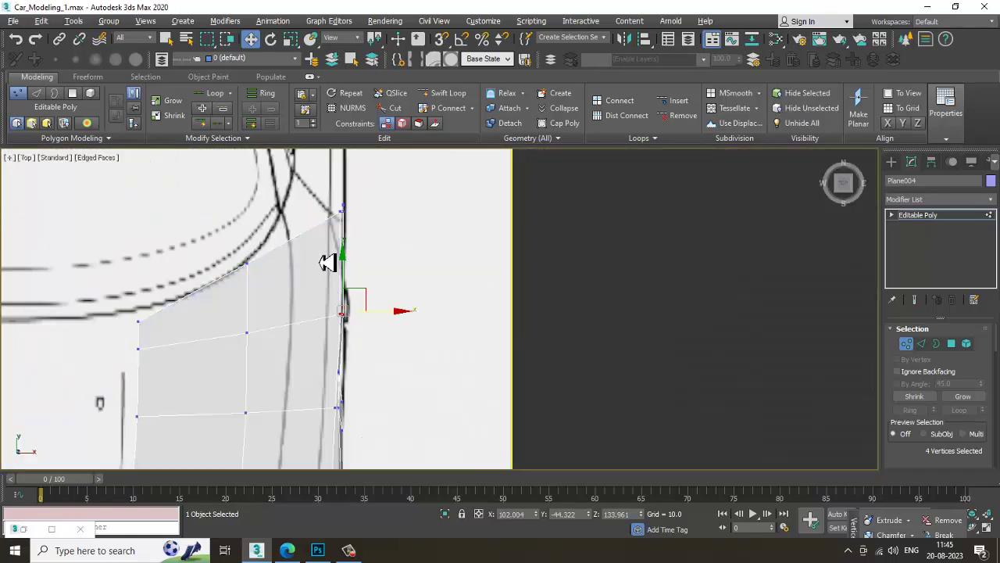
scroll(362, 235, down, 2)
middle_drag(328, 264, 383, 233)
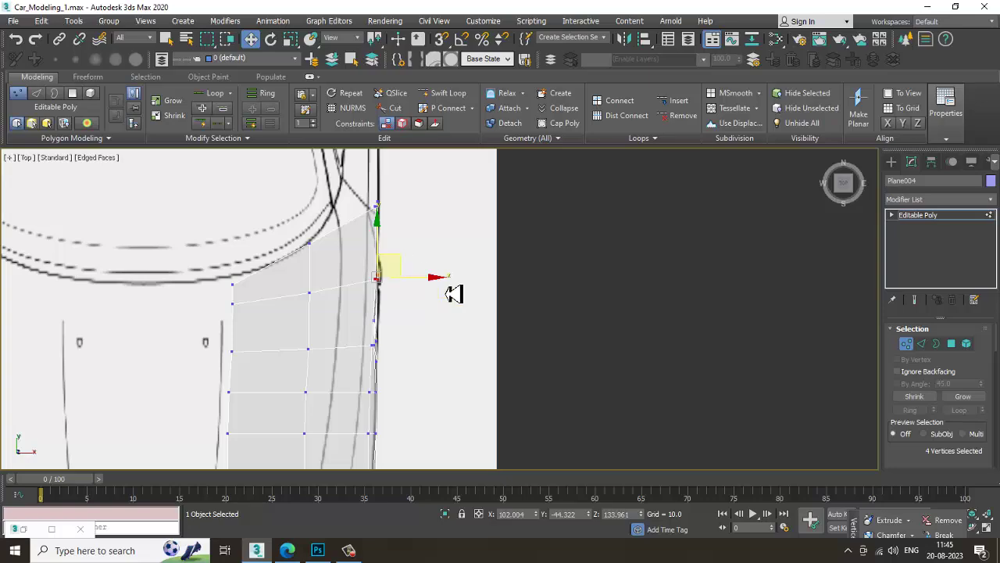
key(alt+w)
key(alt+w)
scroll(346, 258, up, 6)
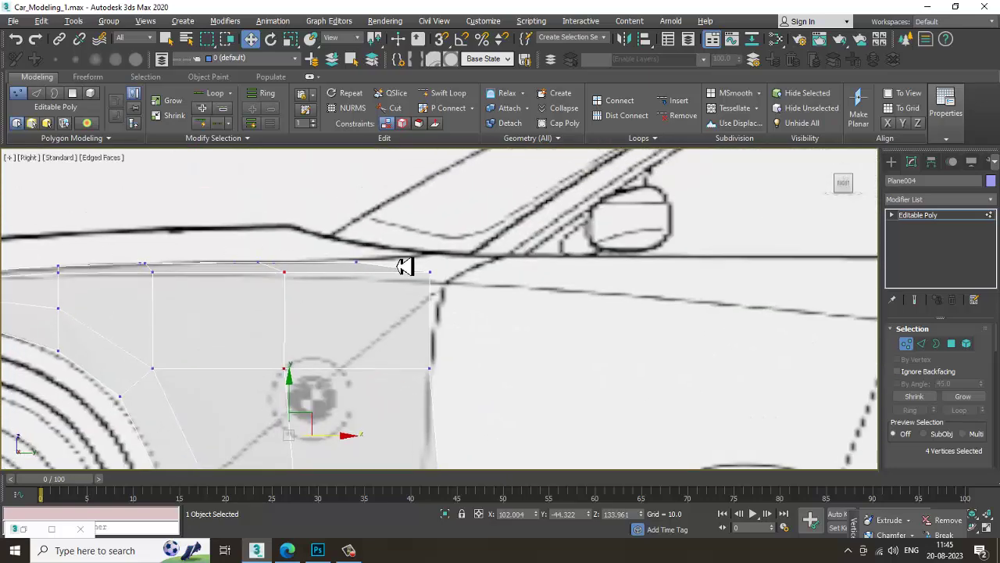
Raise the middle lengthwise line of six hood vertices by about 0.74 in the Perspective view
key(alt+w)
middle_drag(656, 219, 635, 224)
middle_drag(671, 382, 681, 388)
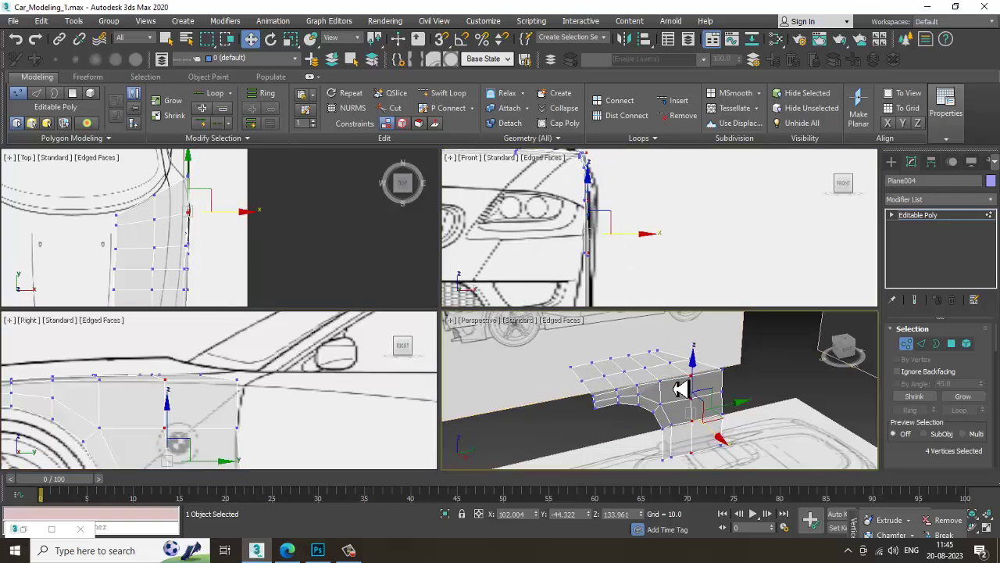
key(alt+w)
alt+middle_drag(579, 357, 661, 341)
drag(269, 250, 405, 351)
drag(424, 228, 477, 353)
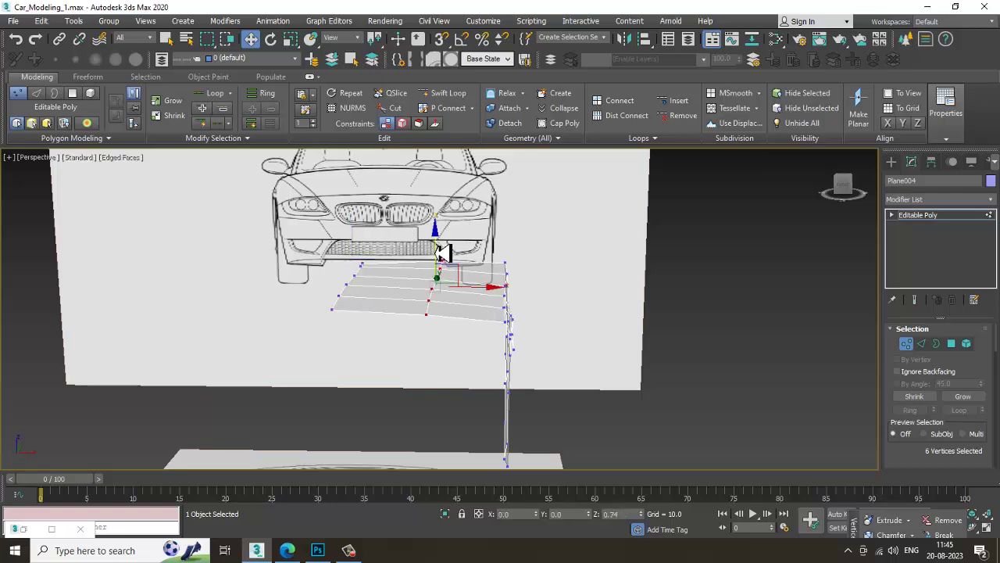
alt+middle_drag(442, 252, 505, 274)
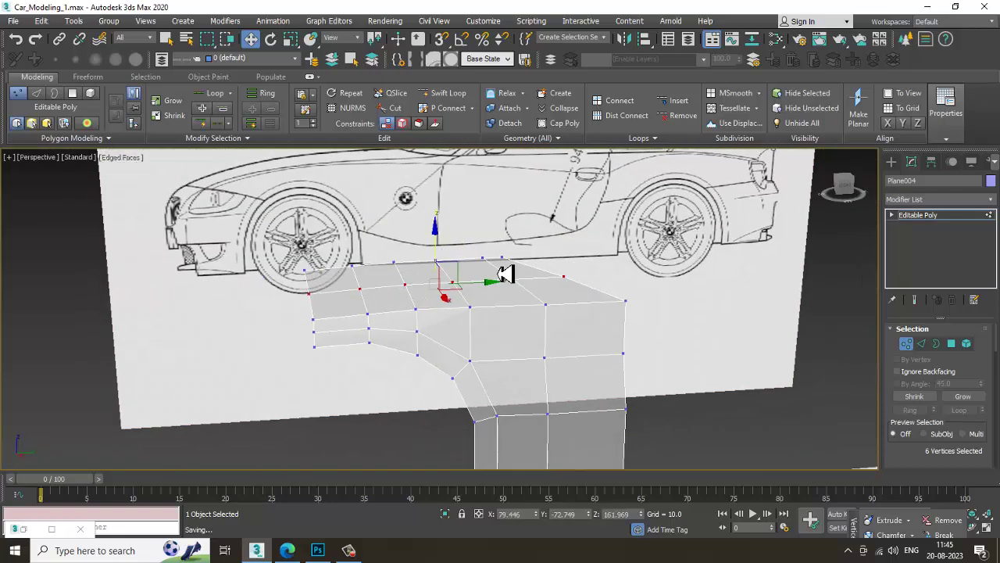
Insert a lengthwise Swift Loop between the hood's middle and outer vertex lines, along the blueprint's hood crease in the Top view
key(alt+w)
right_click(268, 227)
key(alt+w)
scroll(316, 242, up, 1)
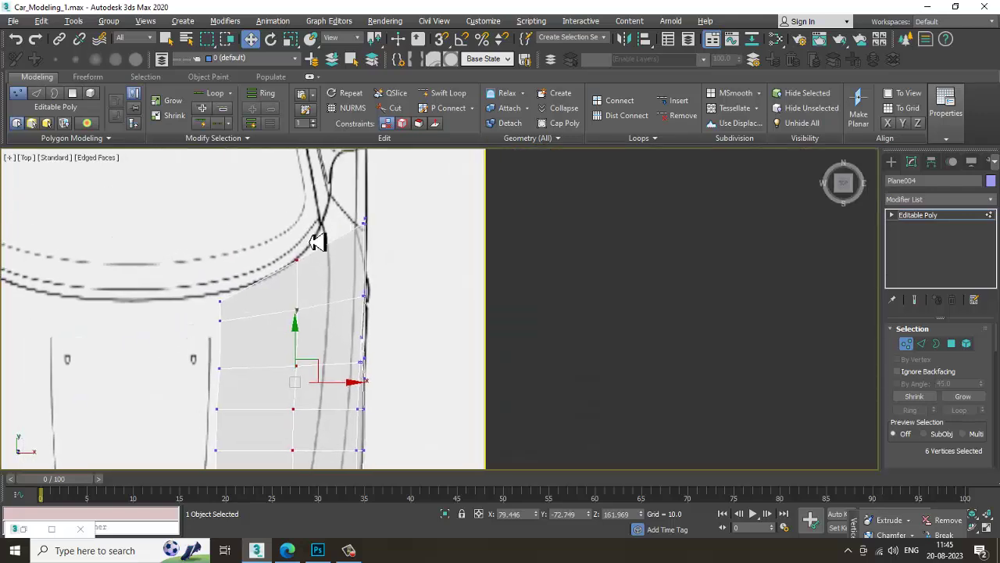
click(445, 93)
click(334, 258)
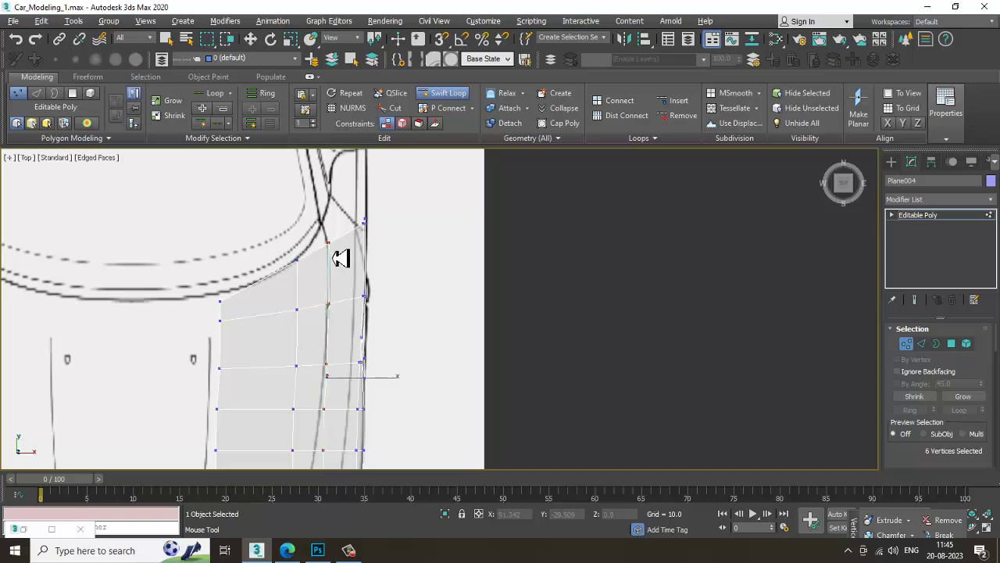
right_click(333, 258)
Preview the whole fender and hood mesh with NURMS smoothing in the Perspective view, with see-through display and vertex editing off
key(alt+w)
alt+middle_drag(787, 400, 735, 397)
key(alt+w)
scroll(555, 346, down, 4)
key(alt+x)
alt+middle_drag(469, 348, 487, 340)
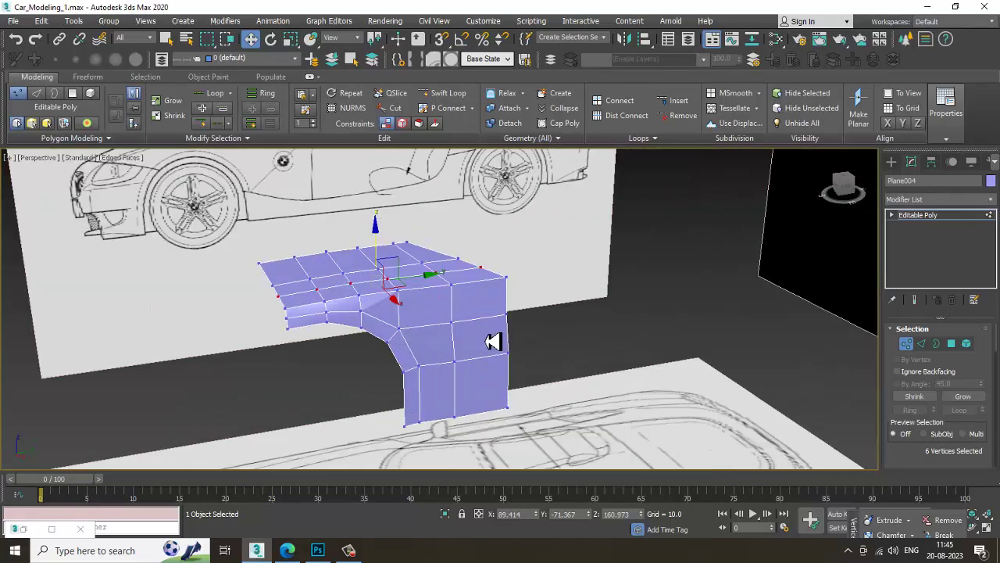
right_click(445, 292)
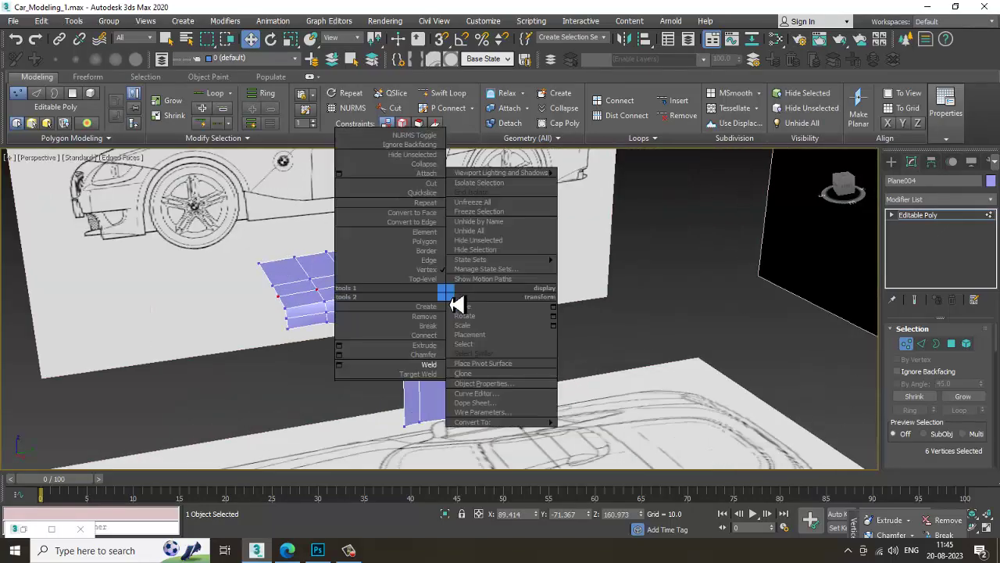
click(942, 216)
click(947, 219)
right_click(448, 313)
click(424, 186)
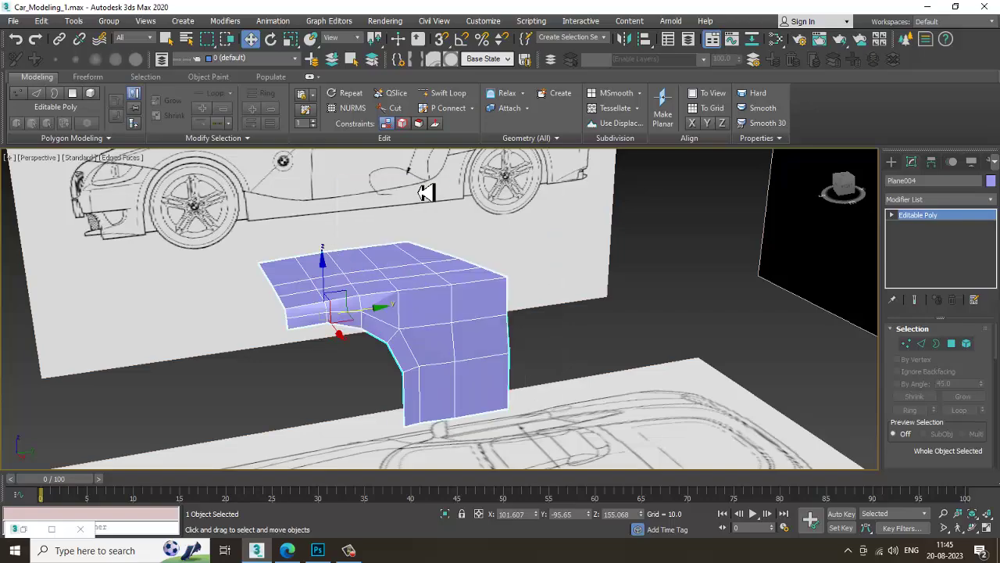
Examine the smoothed fender and hood surface against the blueprints in the Perspective, Right, Front and Top views
alt+middle_drag(491, 295, 383, 262)
key(alt+w)
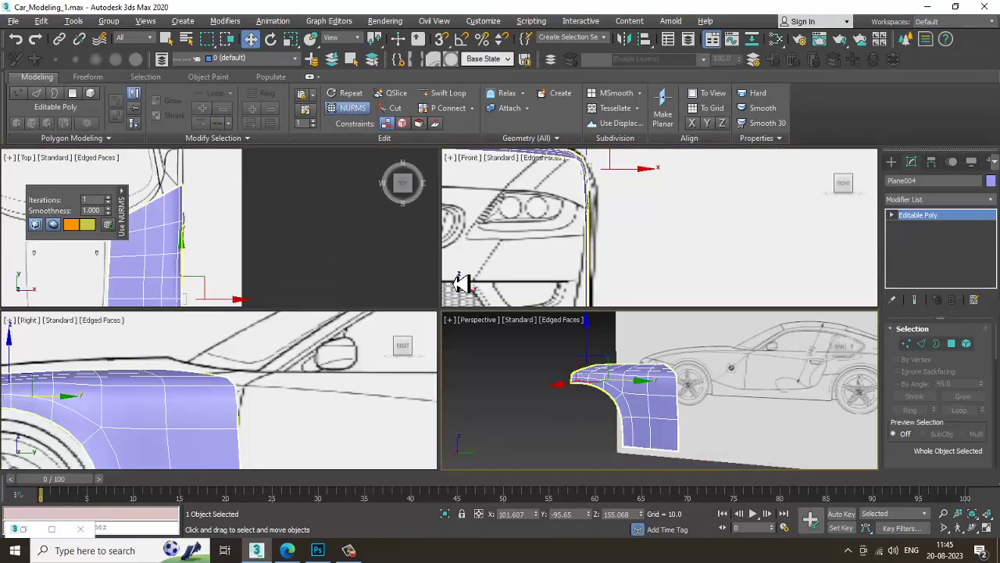
key(alt+w)
scroll(331, 286, down, 5)
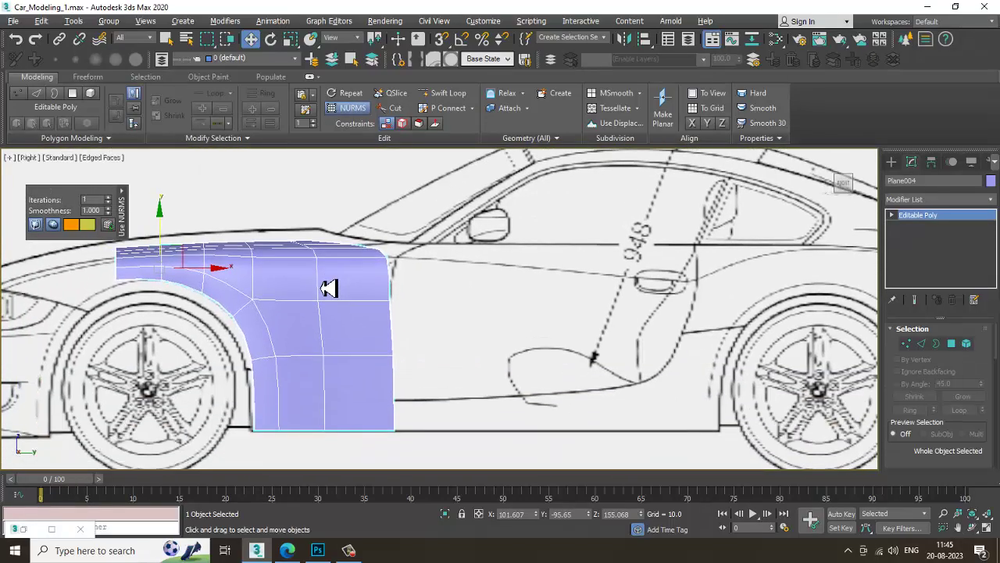
key(alt+w)
scroll(648, 250, down, 2)
middle_drag(655, 273, 656, 277)
middle_drag(691, 412, 650, 404)
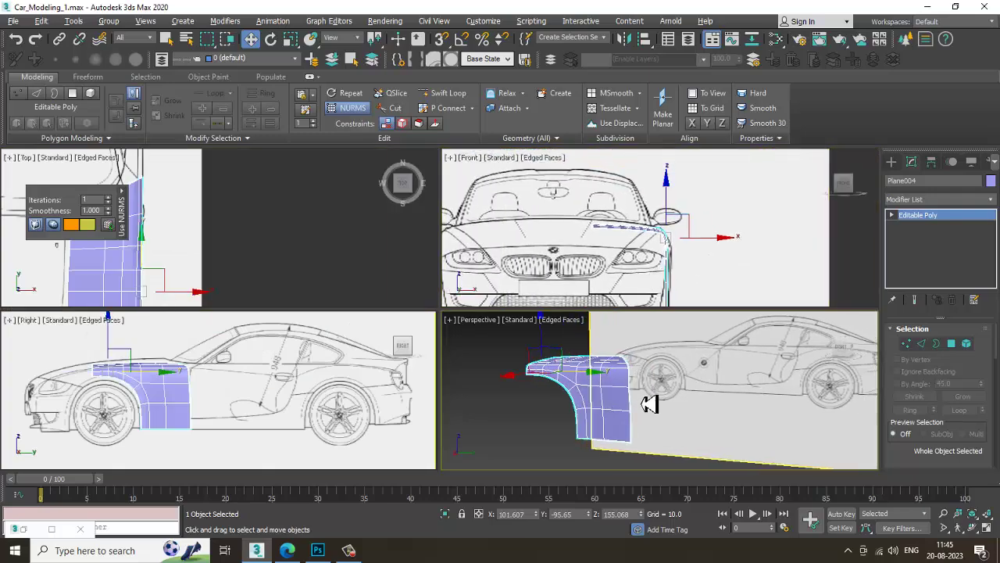
middle_drag(227, 234, 336, 256)
scroll(332, 210, down, 2)
scroll(323, 202, down, 2)
key(alt+w)
scroll(520, 300, up, 2)
scroll(474, 314, up, 2)
middle_drag(519, 300, 474, 306)
middle_drag(527, 247, 484, 293)
scroll(484, 312, down, 2)
scroll(484, 293, up, 1)
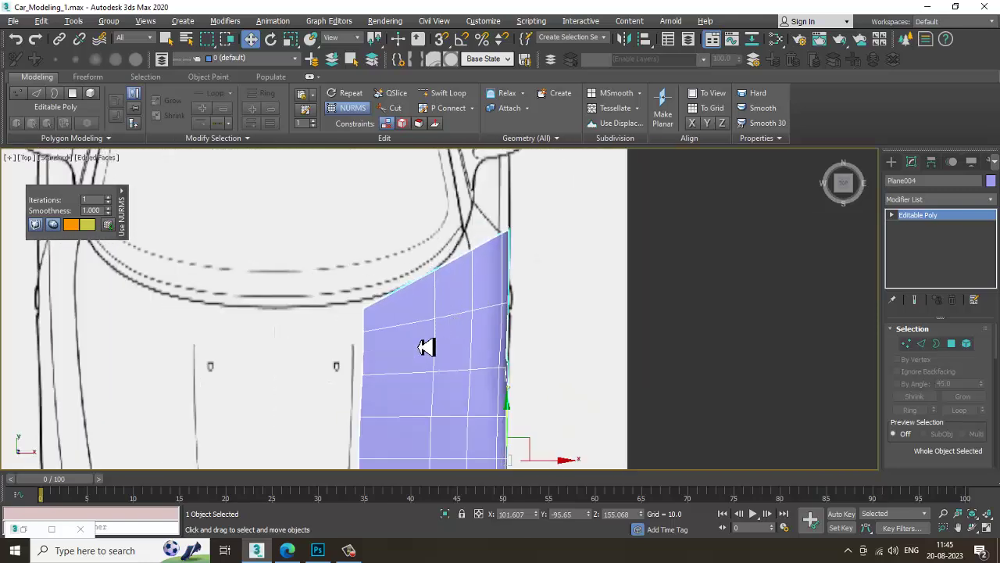
Nudge the middle vertex of the hood's rear edge onto the windshield-base curve in the Top view, to a Y of about -34.5
key(1)
click(442, 258)
drag(440, 248, 442, 251)
key(alt+w)
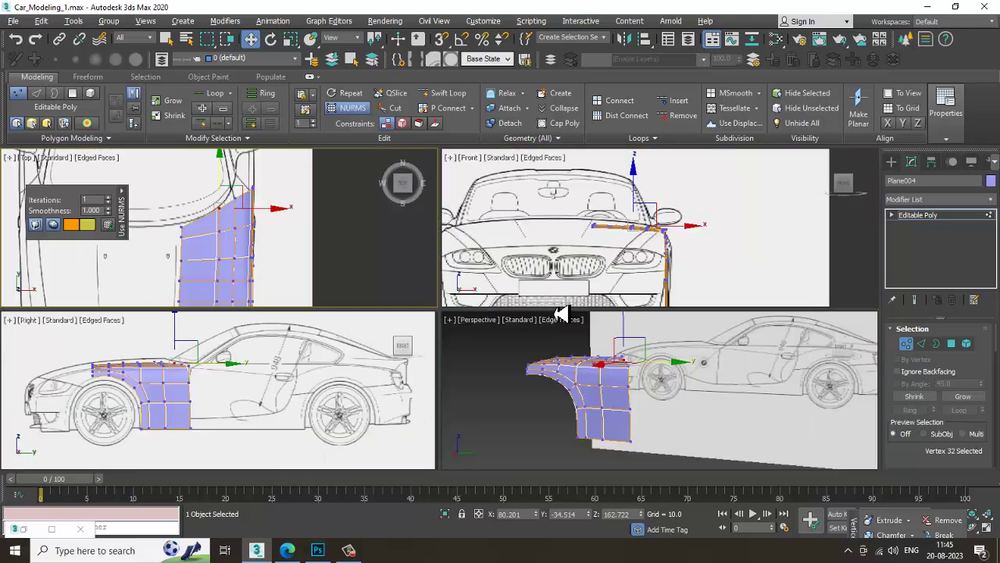
scroll(603, 368, up, 2)
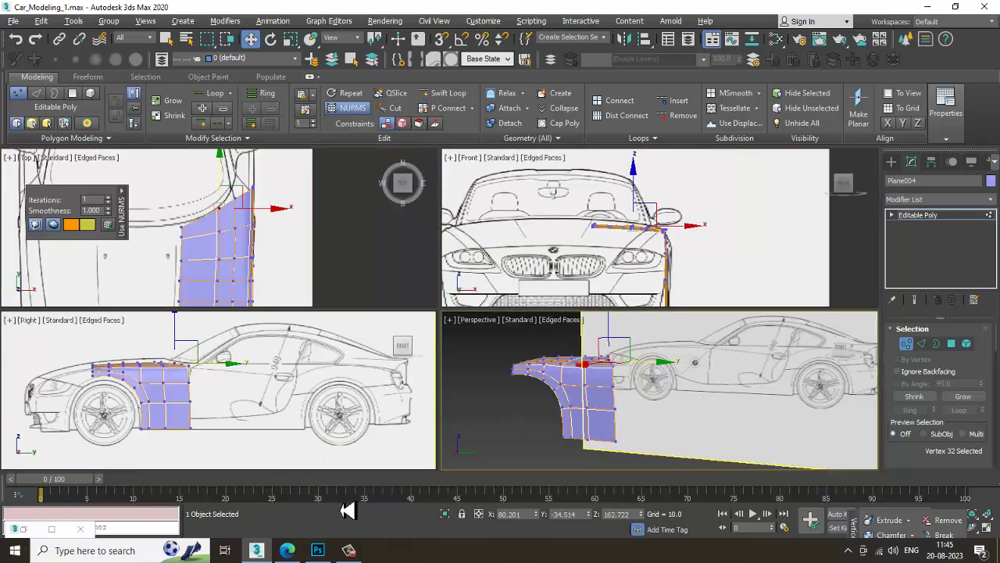
right_click(653, 270)
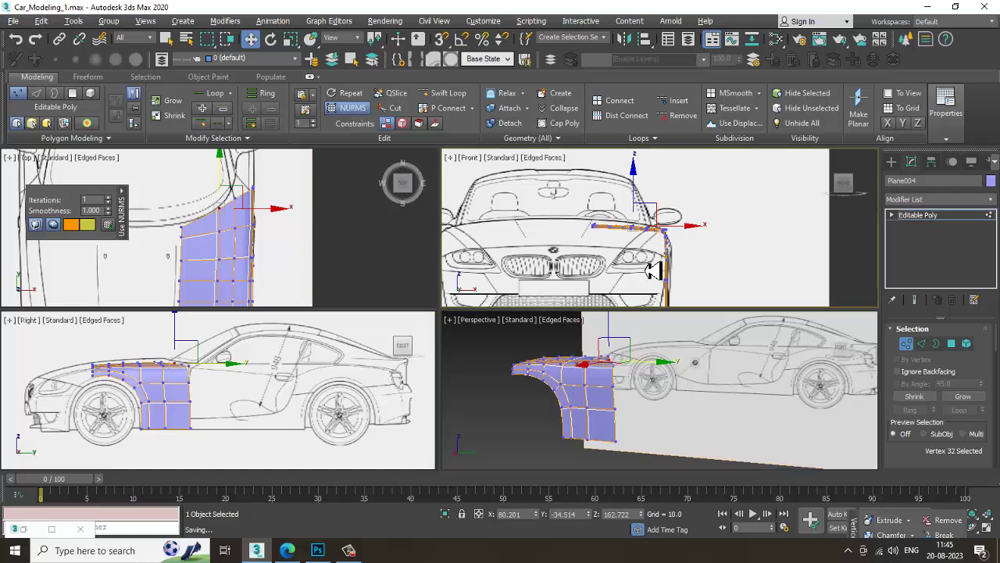